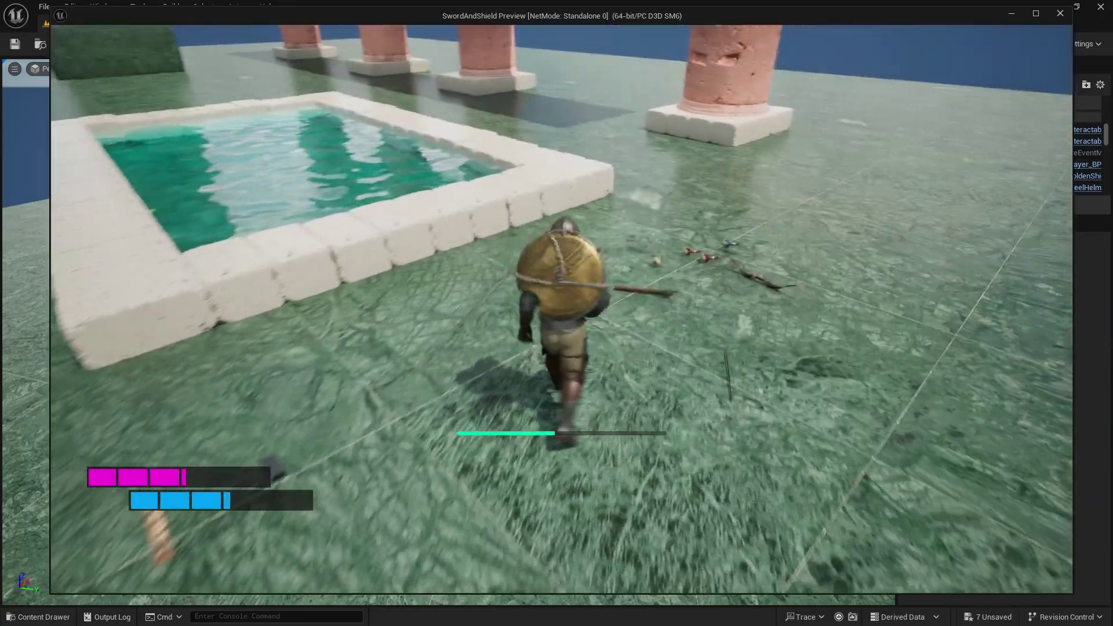
# Pick up the Iron Axe, check it in the inventory, then stop the play test.
pyautogui.press('e')
pyautogui.press('w')
pyautogui.press('Tab')
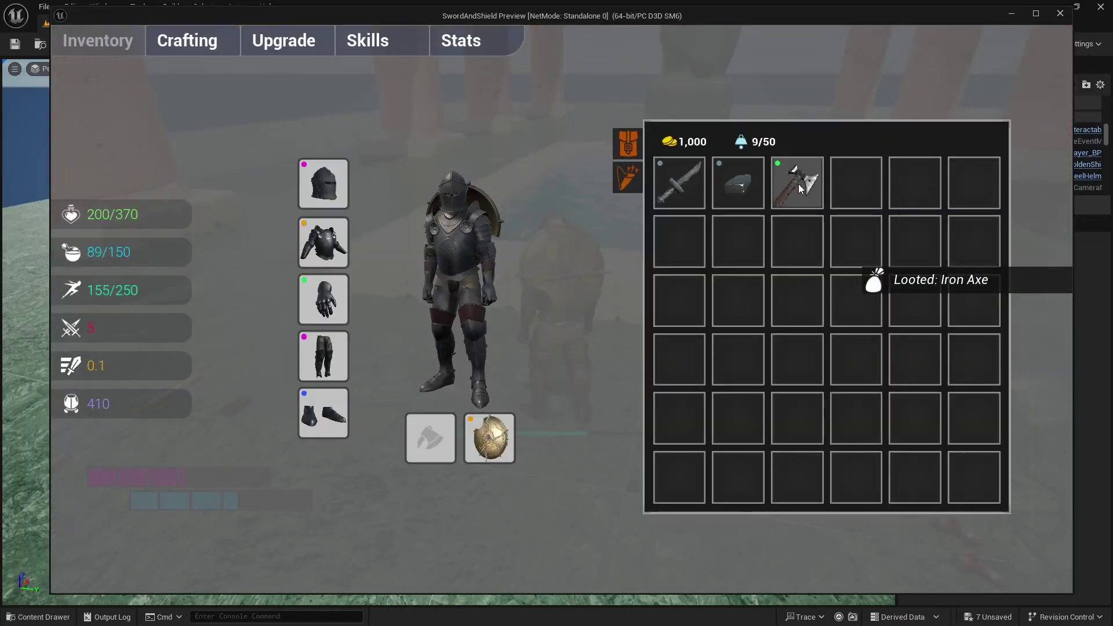
pyautogui.press('i')
pyautogui.press('Escape')
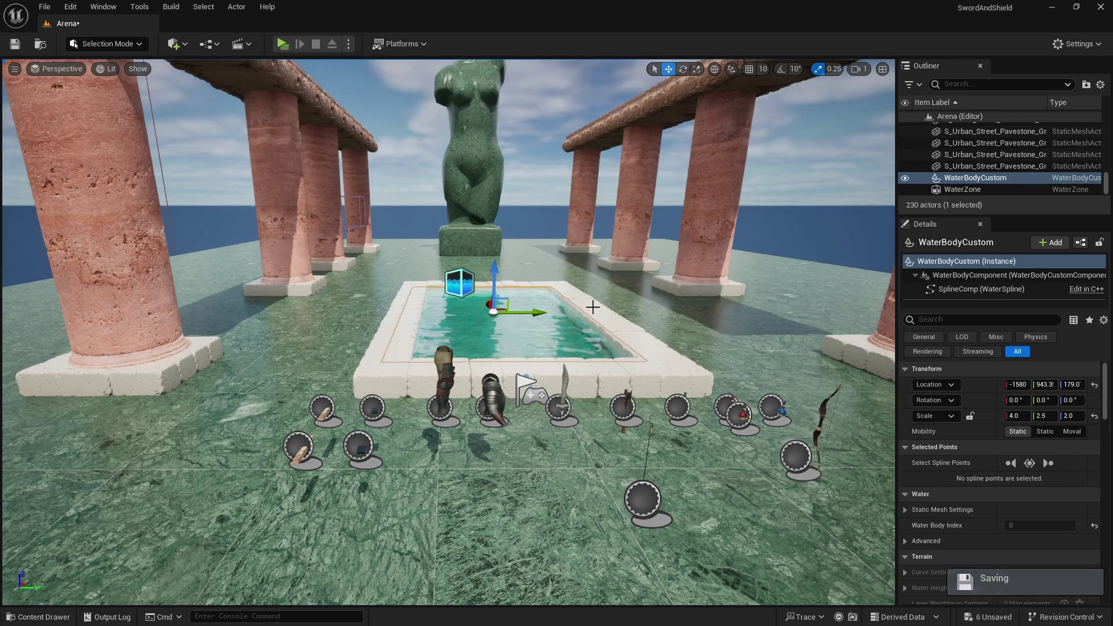
pyautogui.hotkey('ctrl', 'space')
# Open Shield_SM in the Static Mesh Editor, look around the shield, and save it.
pyautogui.moveTo(543, 481); pyautogui.dragTo(577, 510)
pyautogui.click(325, 399)
pyautogui.click(515, 540)
pyautogui.doubleClick(544, 467)
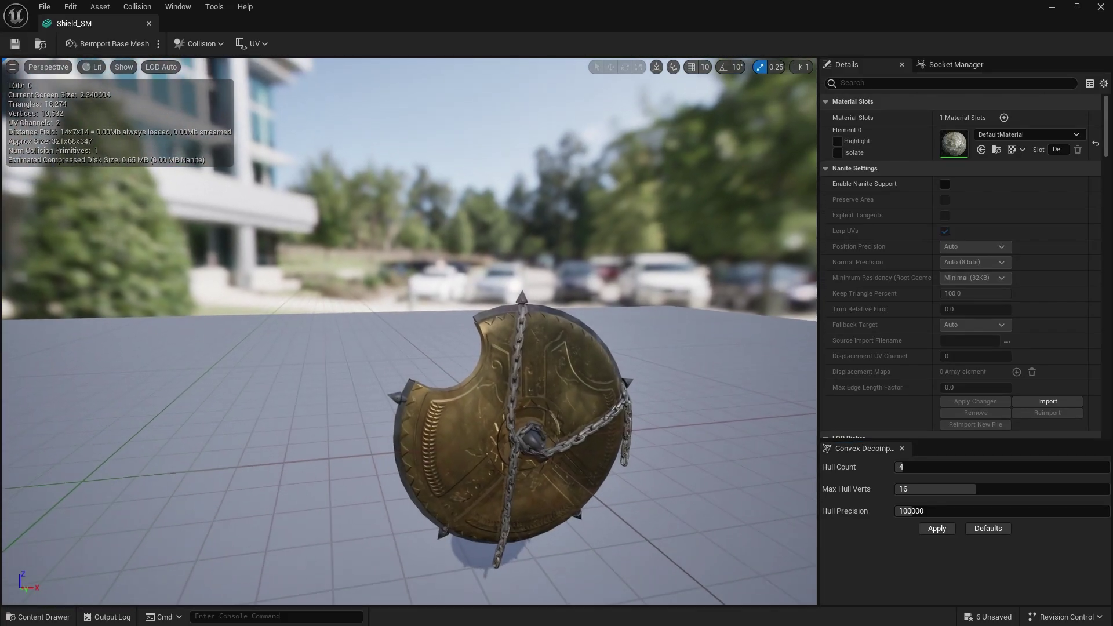
pyautogui.moveTo(409, 332); pyautogui.dragTo(409, 388, button='right')
pyautogui.press('s')
pyautogui.press('w')
pyautogui.press('s')
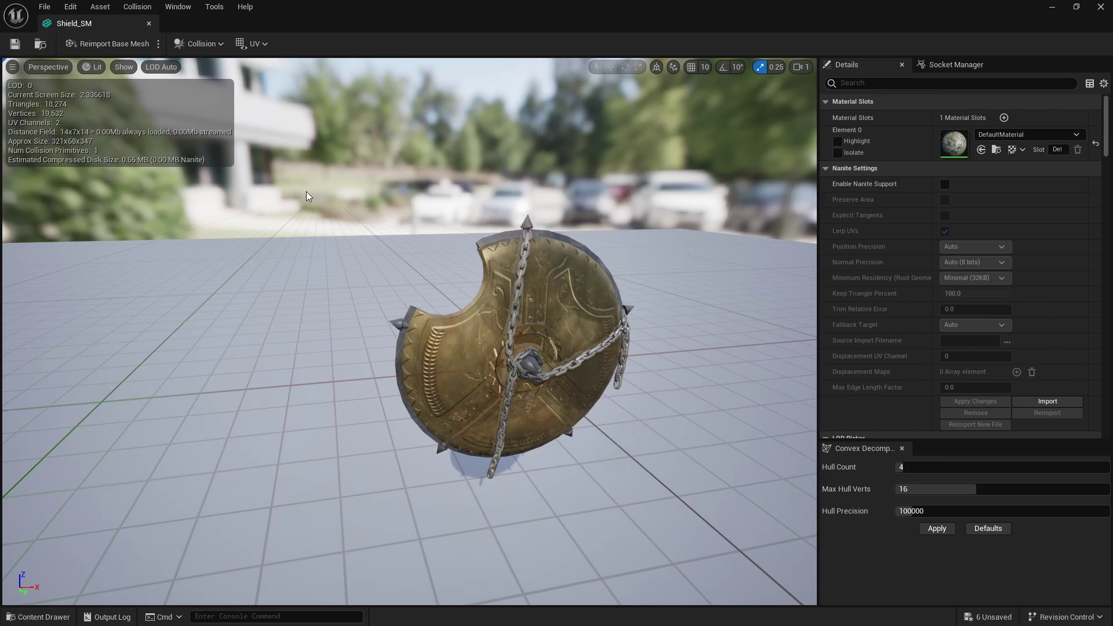
pyautogui.click(14, 47)
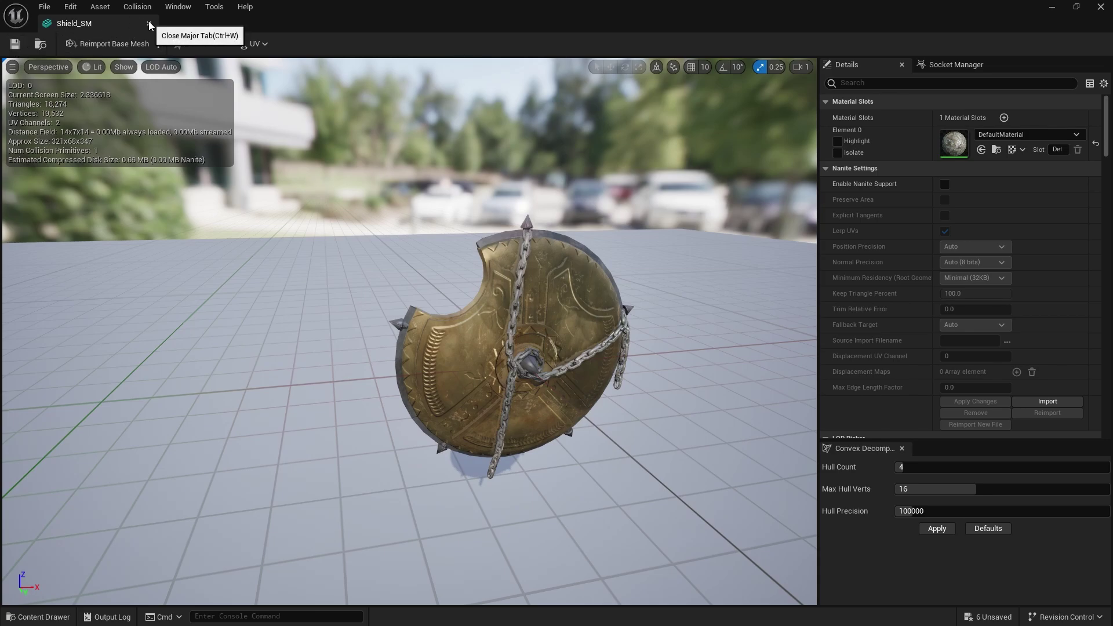
# Close the shield mesh and browse to the ThirdPerson/Blueprints/Items folder.
pyautogui.click(149, 24)
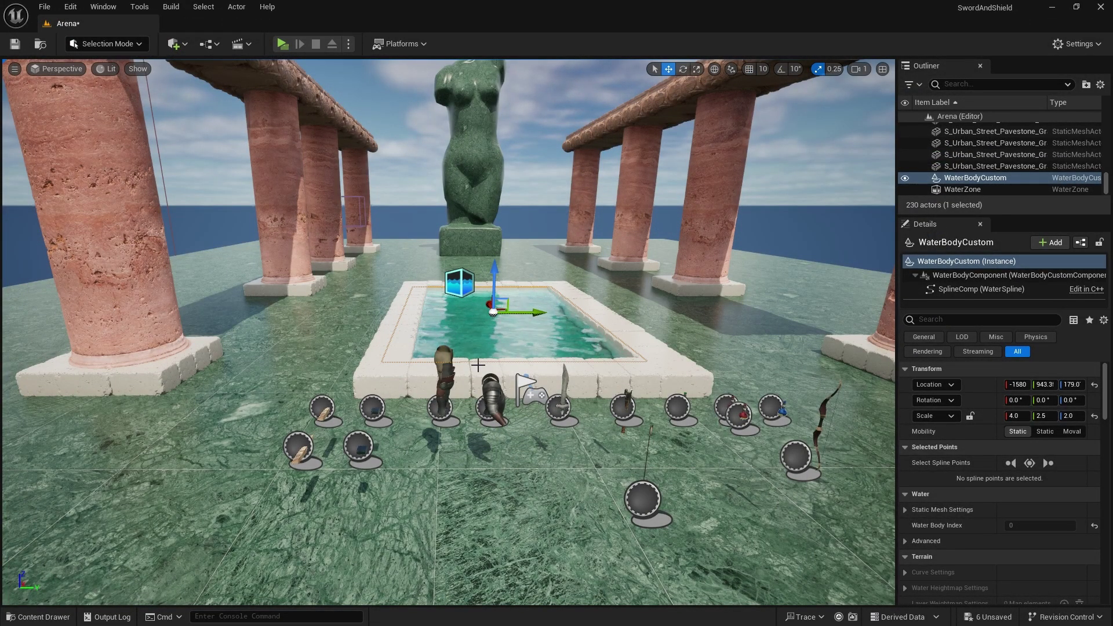
pyautogui.scroll(5, 477, 363)
pyautogui.scroll(-1, 476, 364)
pyautogui.scroll(-2, 538, 353)
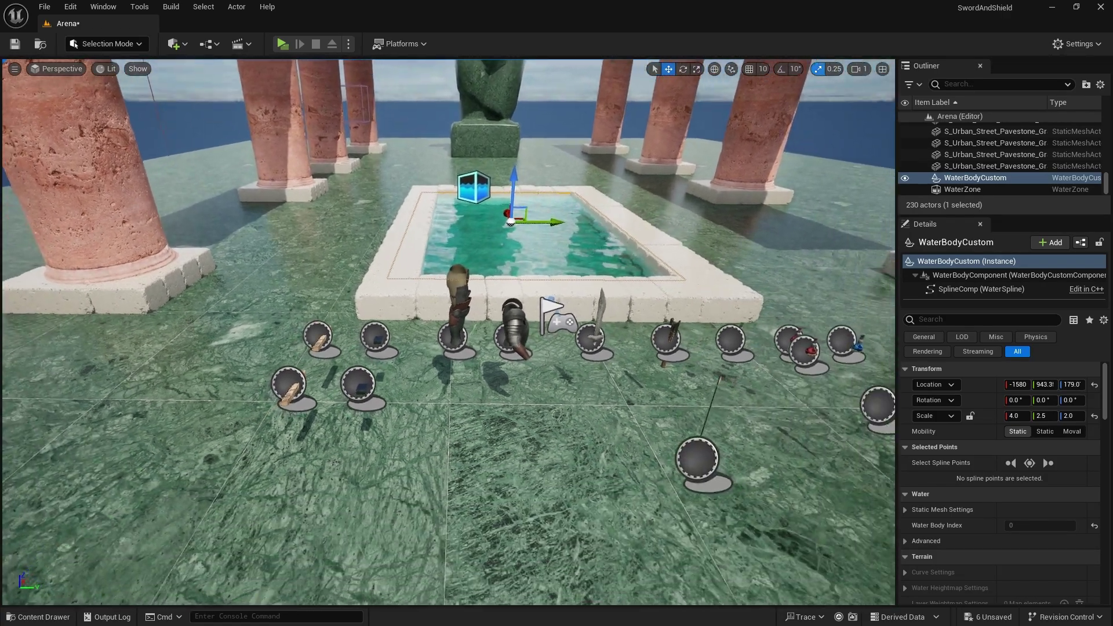
pyautogui.hotkey('ctrl', 'space')
pyautogui.click(332, 404)
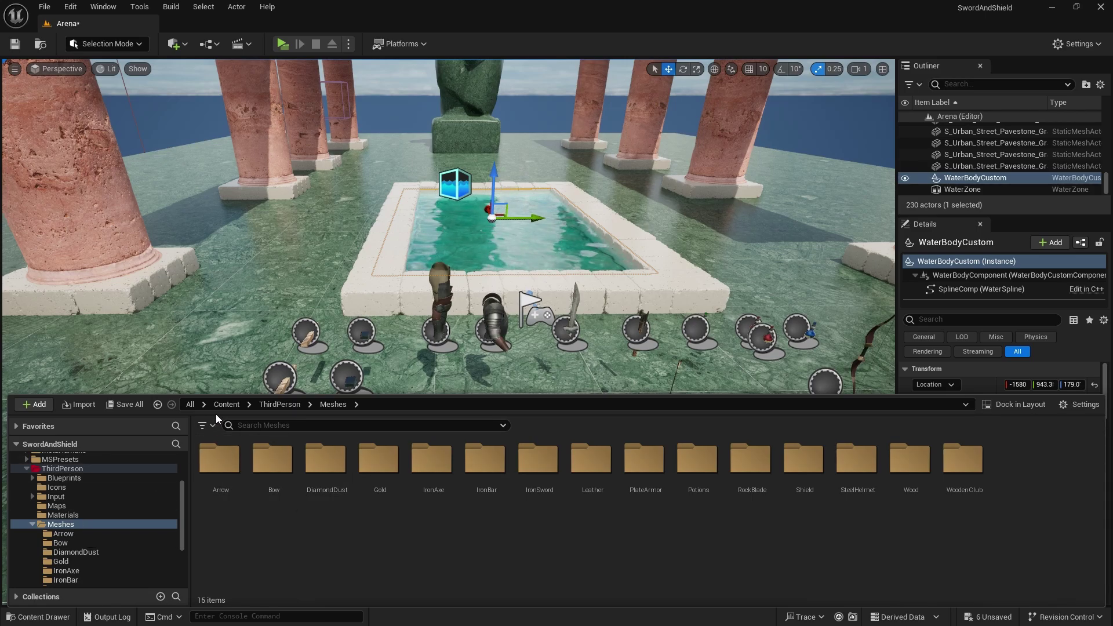
pyautogui.click(279, 404)
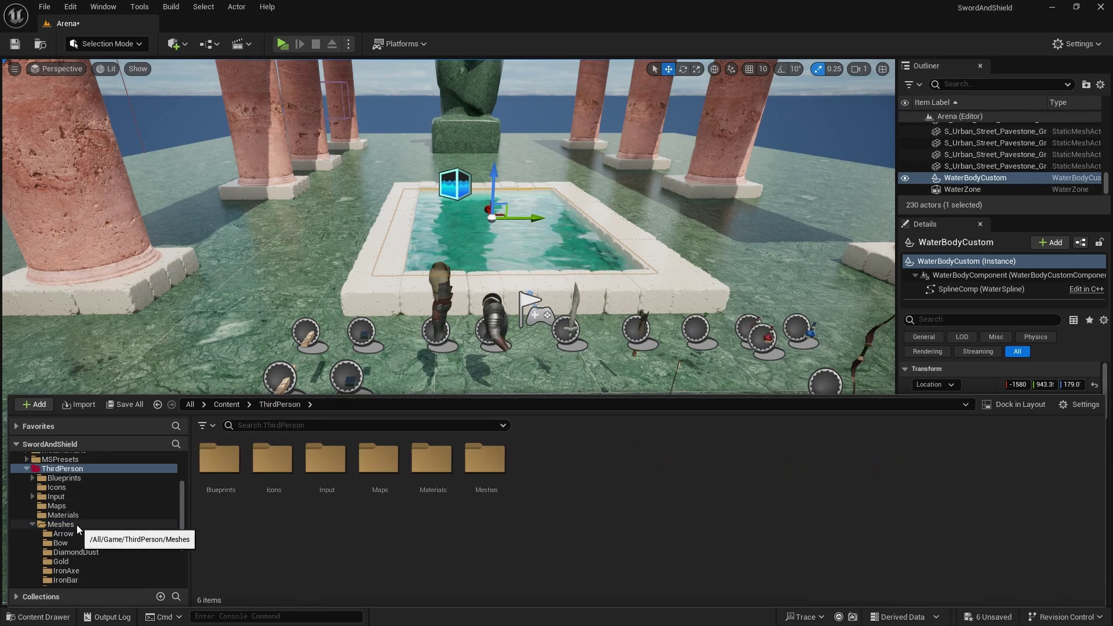
pyautogui.click(217, 464)
pyautogui.doubleClick(216, 469)
pyautogui.doubleClick(278, 458)
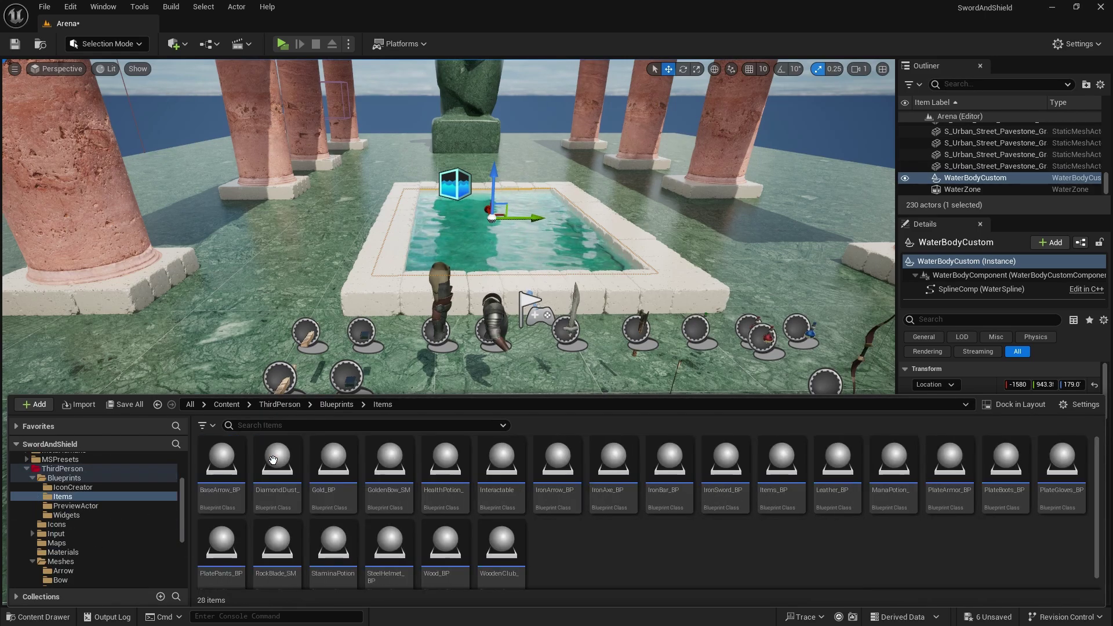
# Create a child blueprint of Items_BP named GoldenShield_BP.
pyautogui.rightClick(780, 467)
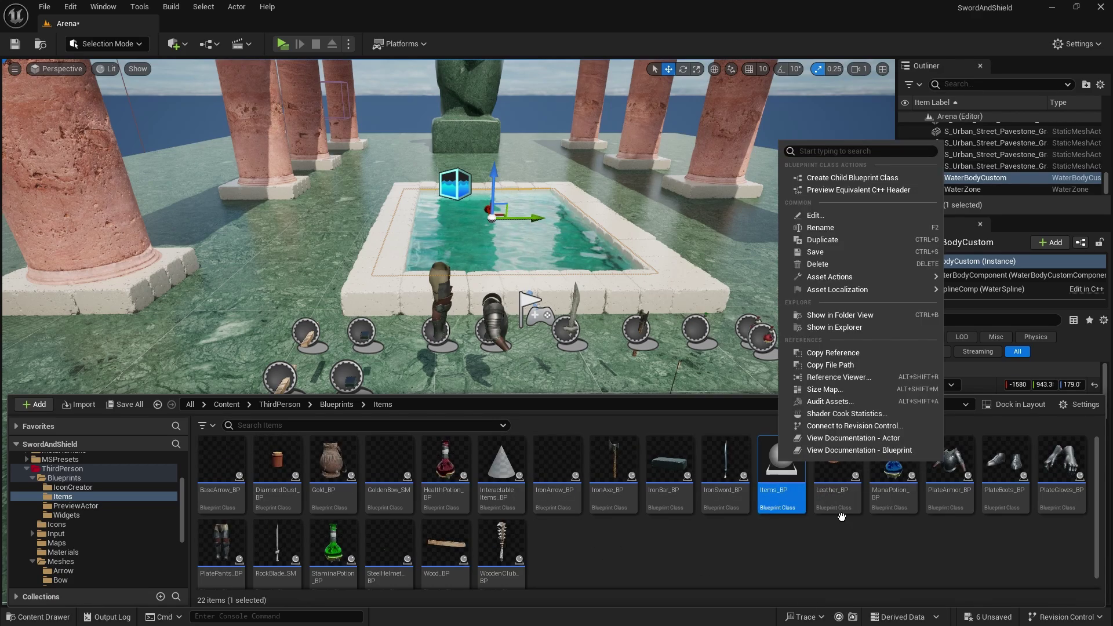
pyautogui.click(841, 177)
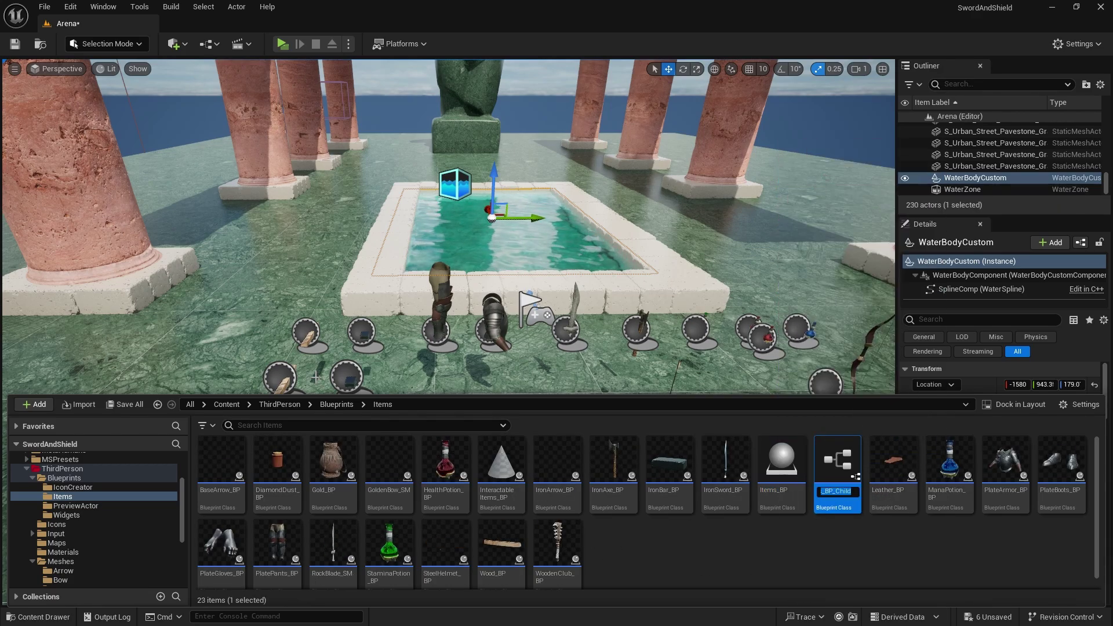
pyautogui.write('GoldenShi')
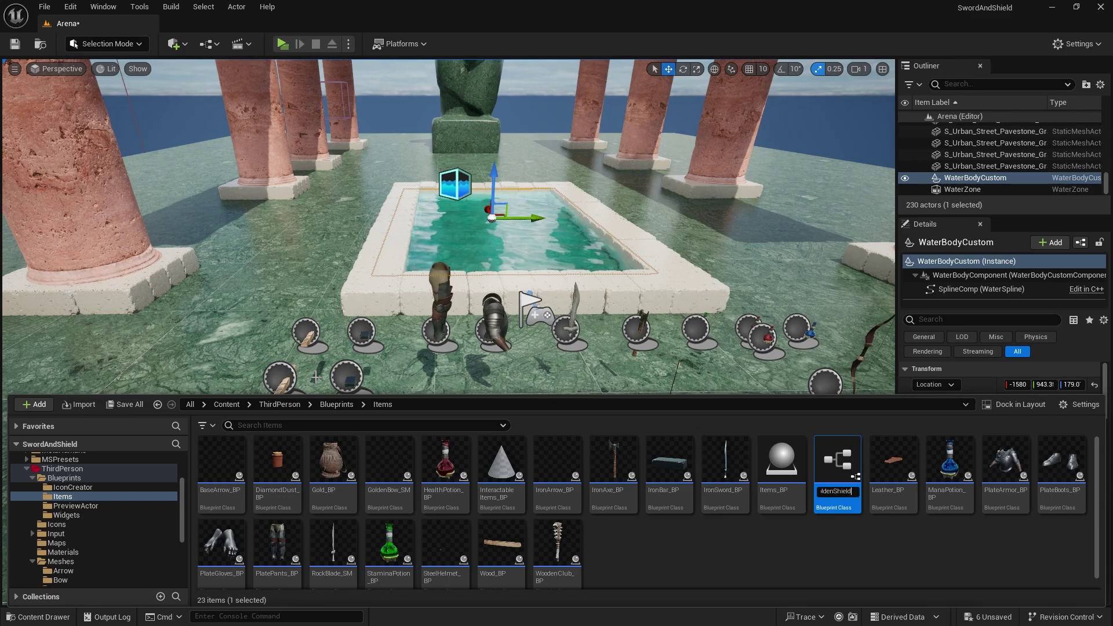
pyautogui.write('eld_BP')
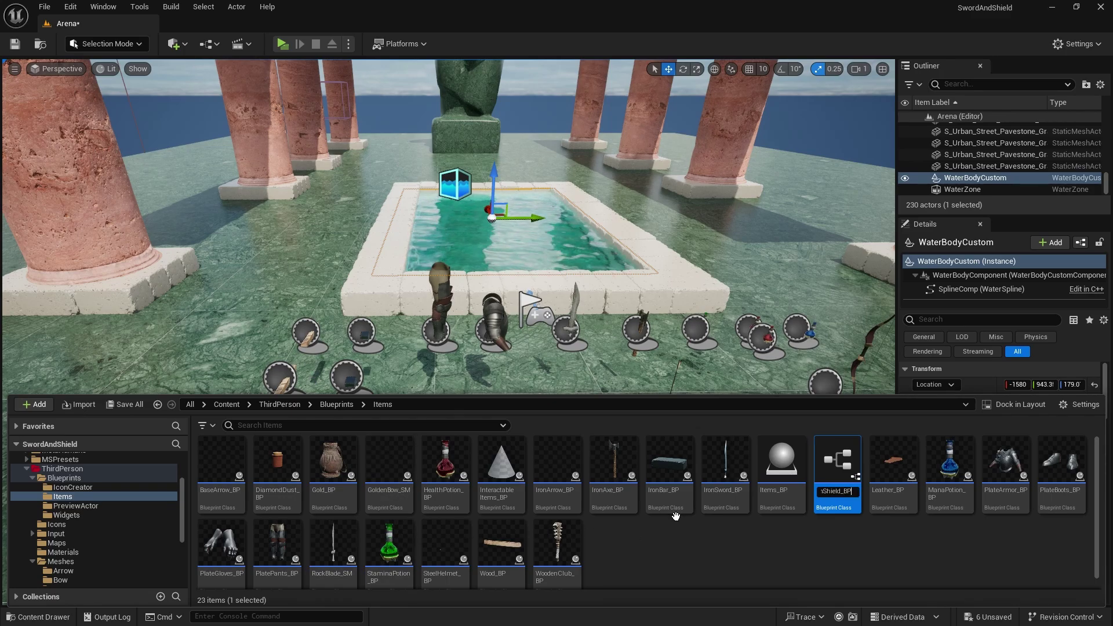
pyautogui.press('Return')
# Open GoldenShield_BP and select the ItemMesh component, briefly trying GoldenBow_SM as its mesh.
pyautogui.doubleClick(445, 458)
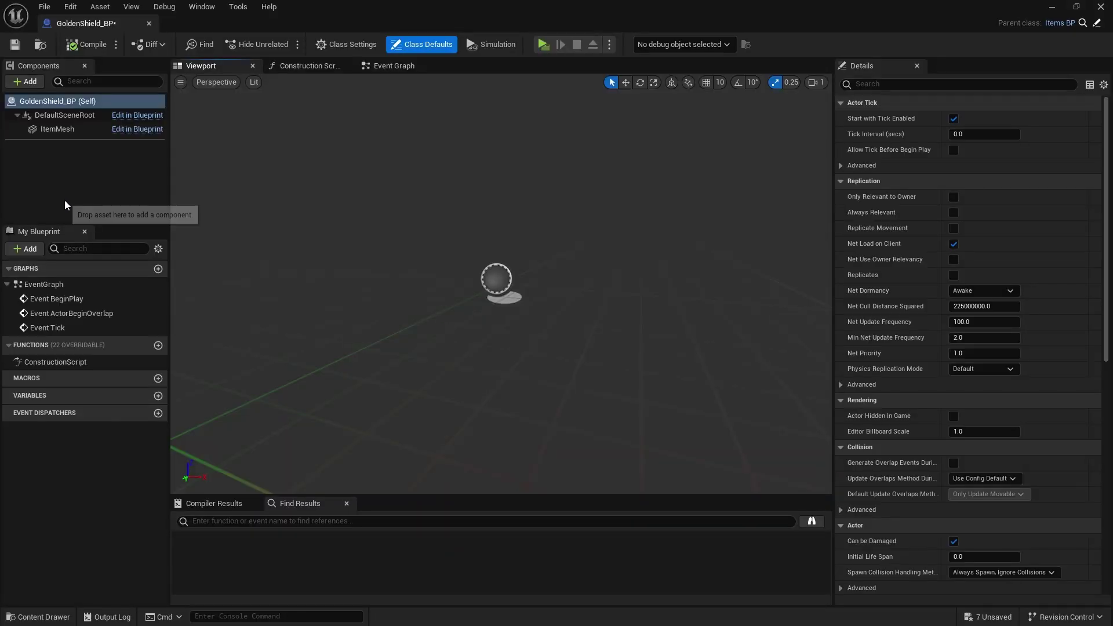
pyautogui.click(47, 116)
pyautogui.click(52, 129)
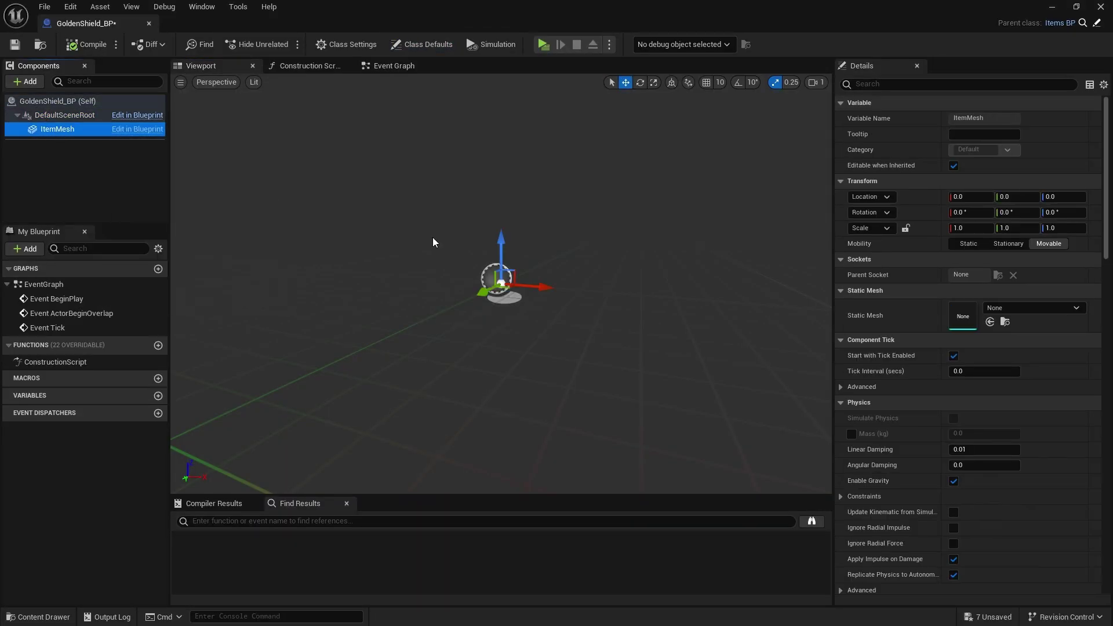
pyautogui.click(1007, 308)
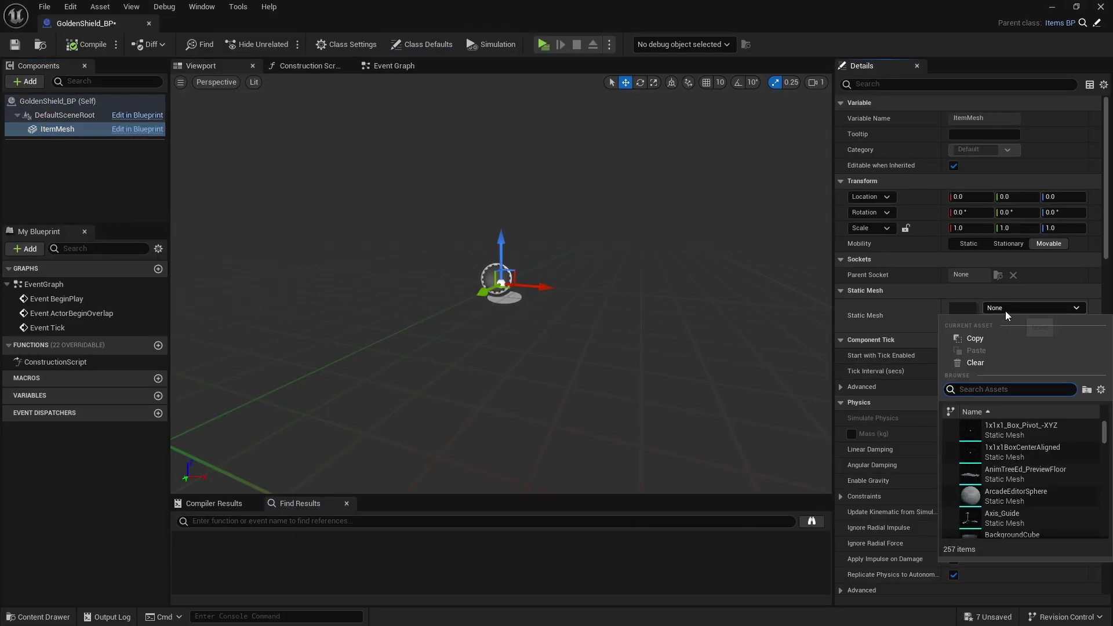
pyautogui.write('golden')
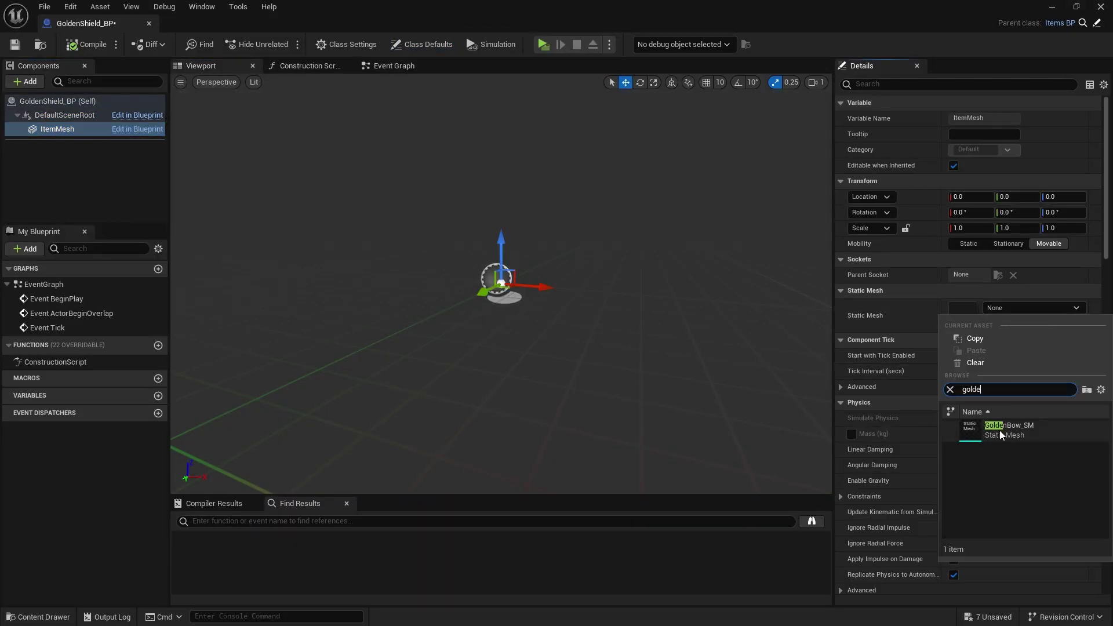
pyautogui.click(999, 430)
pyautogui.click(997, 311)
pyautogui.click(515, 432)
# Rename the Shield_SM mesh in the Meshes/Shield folder to GoldenShield_SM.
pyautogui.hotkey('ctrl', 'space')
pyautogui.click(117, 537)
pyautogui.scroll(-2, 99, 542)
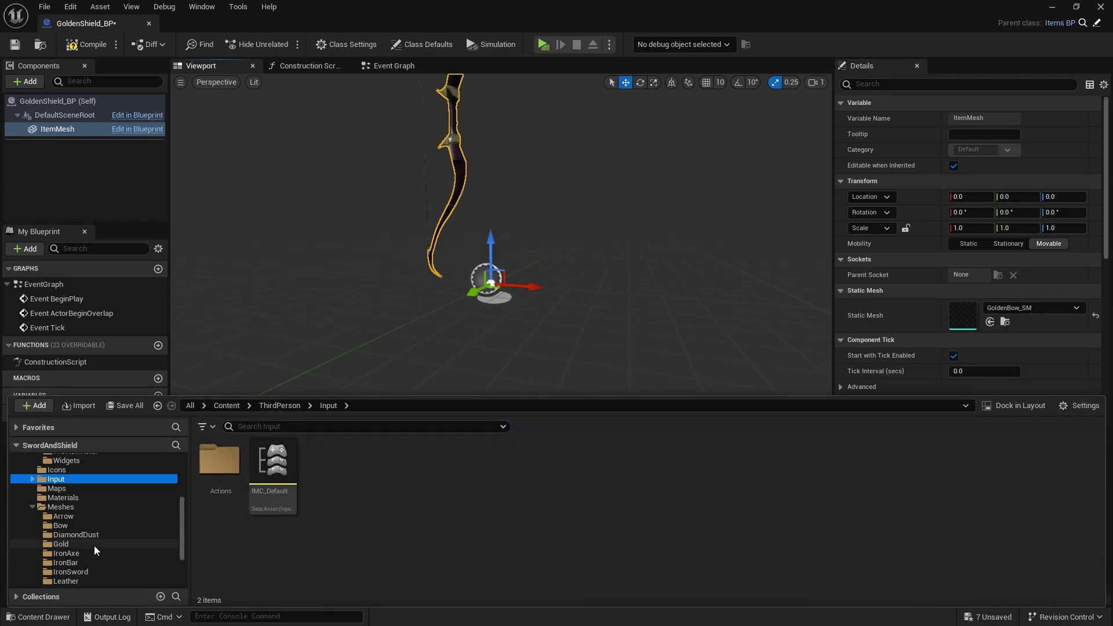
pyautogui.click(64, 506)
pyautogui.doubleClick(802, 478)
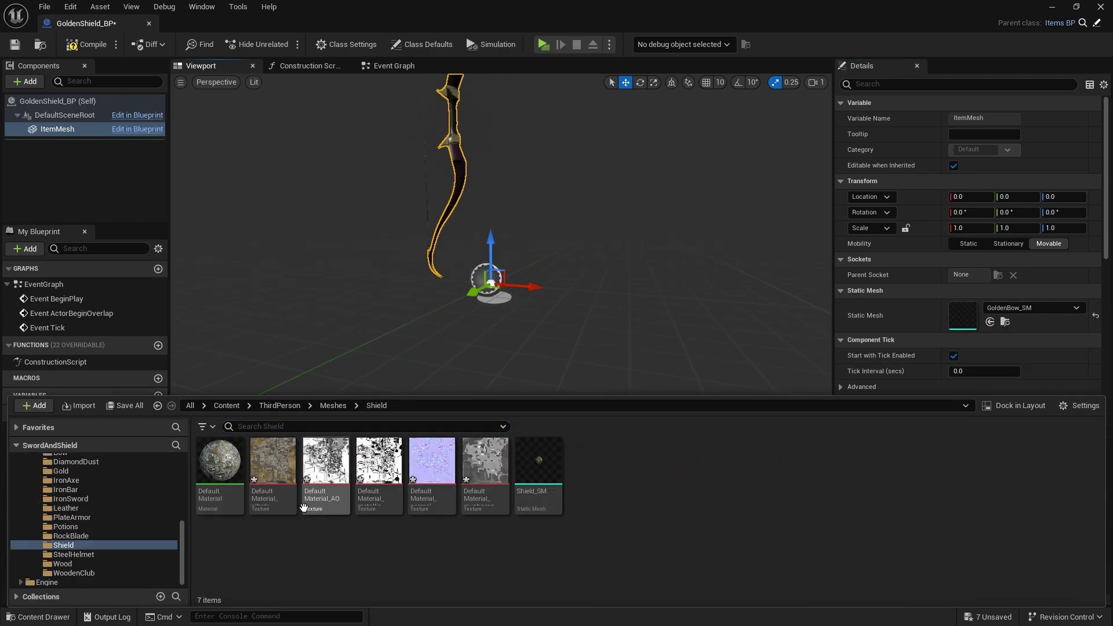
pyautogui.click(547, 468)
pyautogui.press('F2')
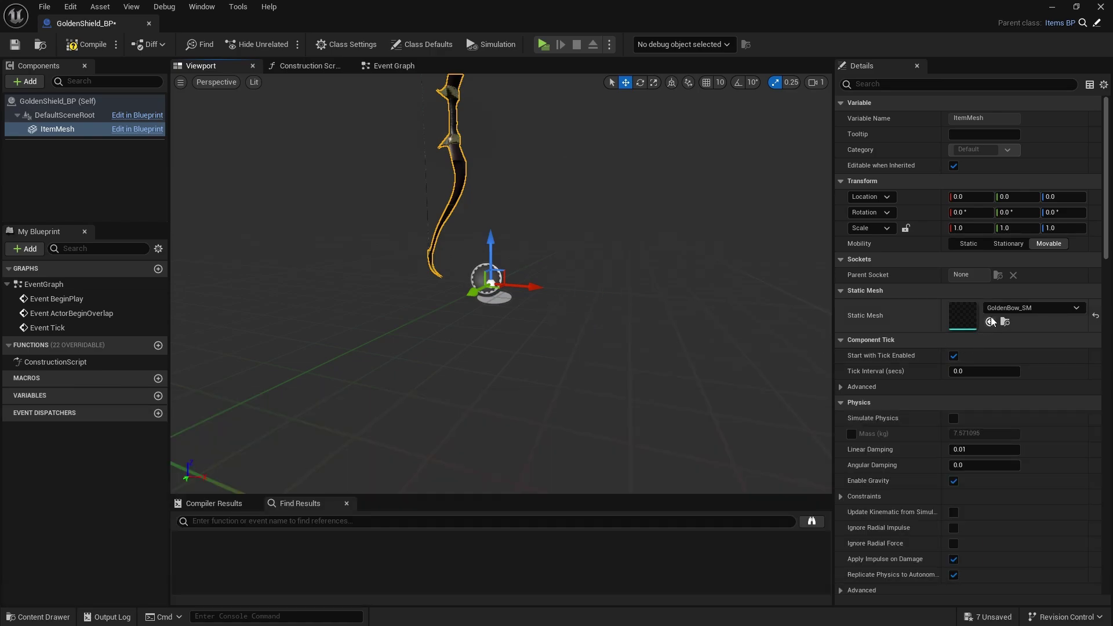
# Set ItemMesh's static mesh to GoldenShield_SM, then save and close GoldenShield_BP.
pyautogui.click(1032, 308)
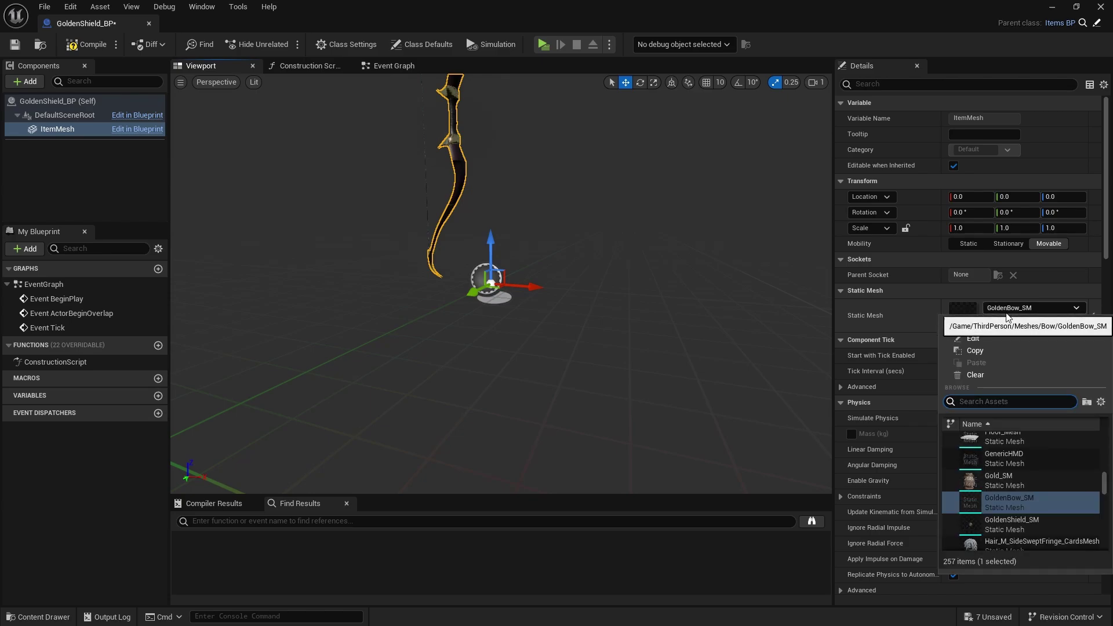
pyautogui.click(1015, 524)
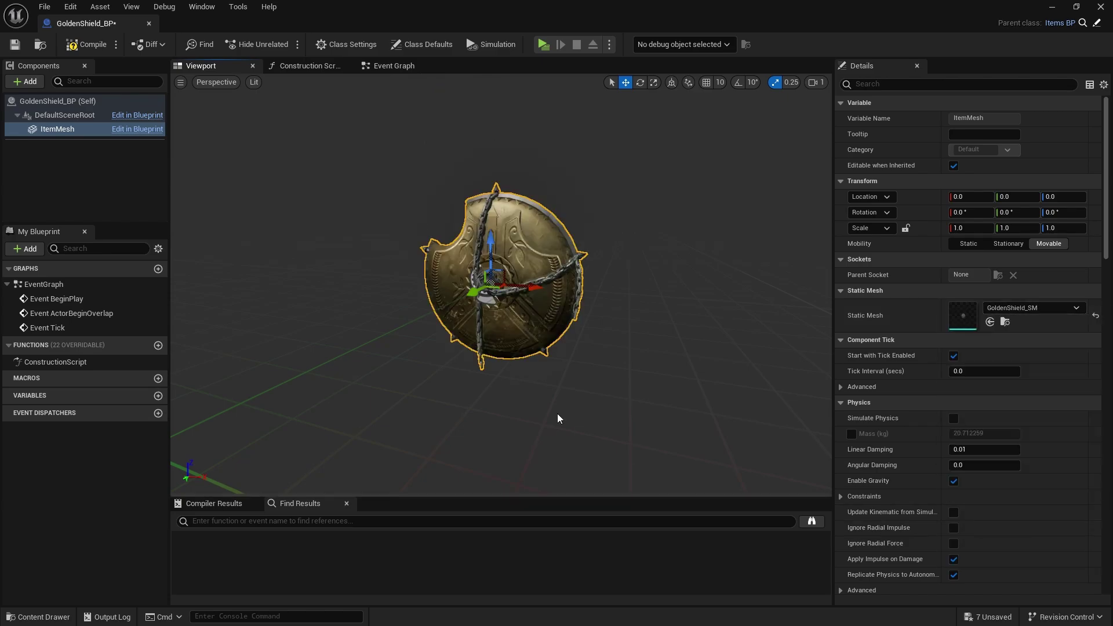
pyautogui.click(14, 44)
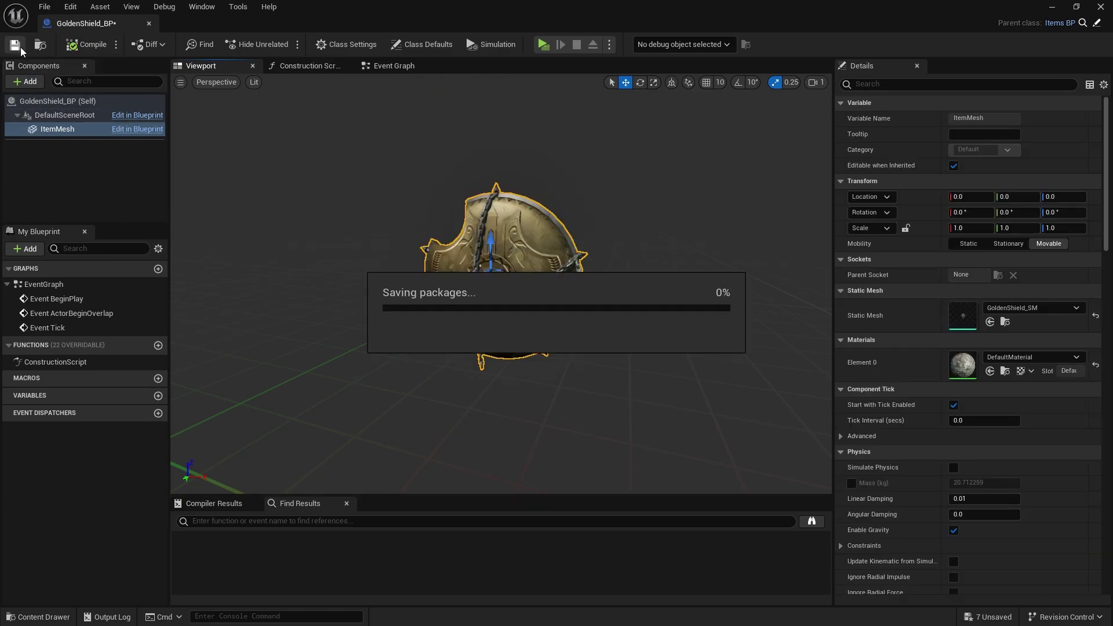
pyautogui.click(149, 23)
pyautogui.scroll(6, 78, 535)
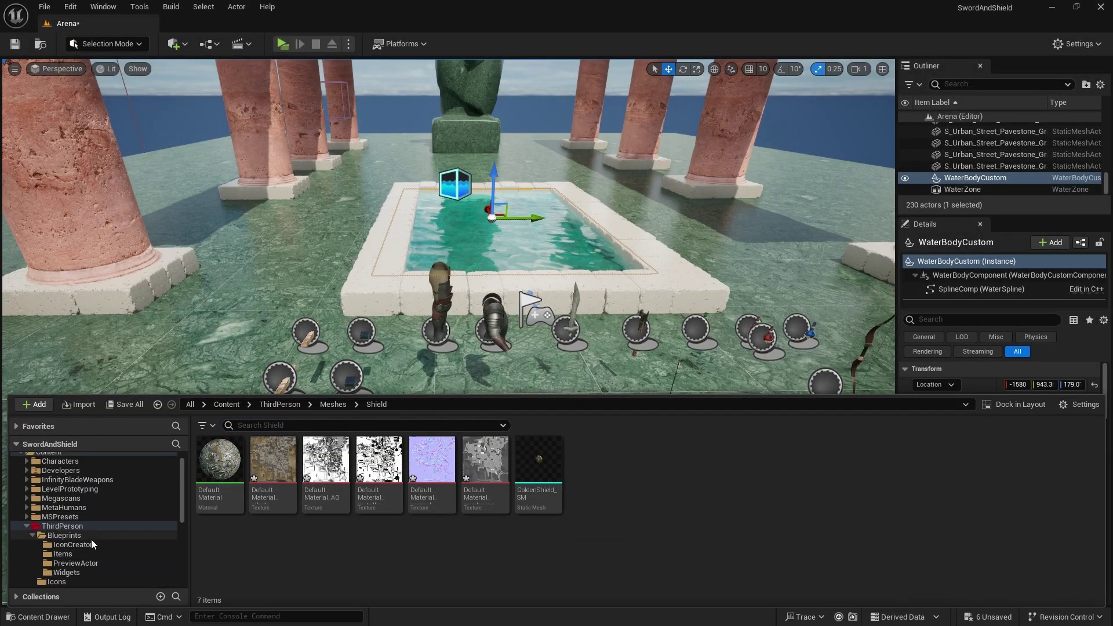
# Look at the Icon_M material in the IconCreator folder.
pyautogui.click(72, 544)
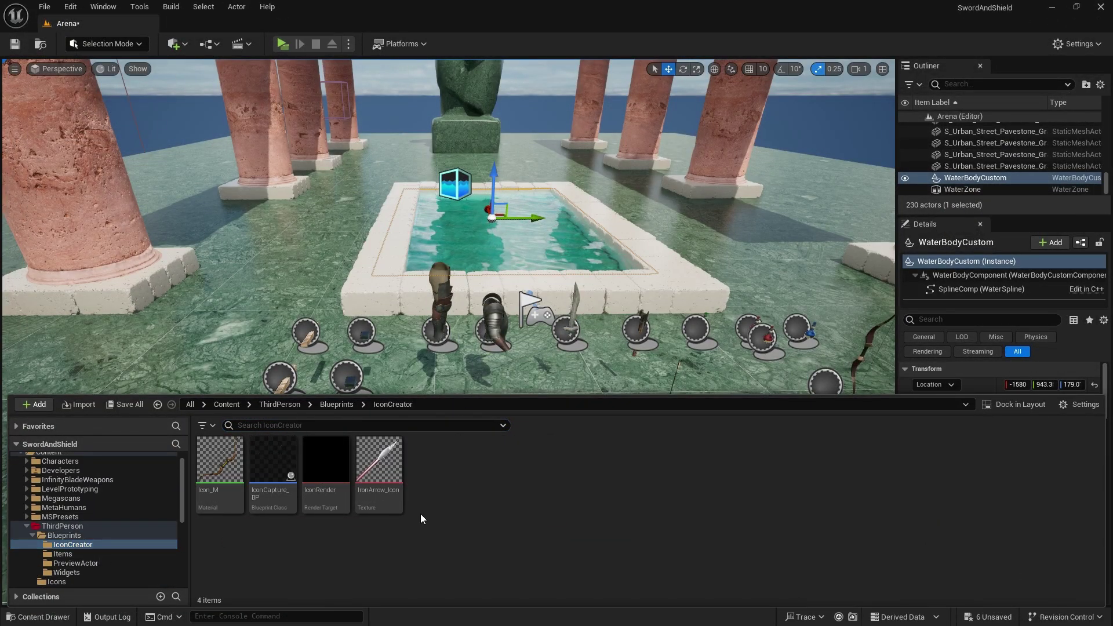
pyautogui.doubleClick(226, 466)
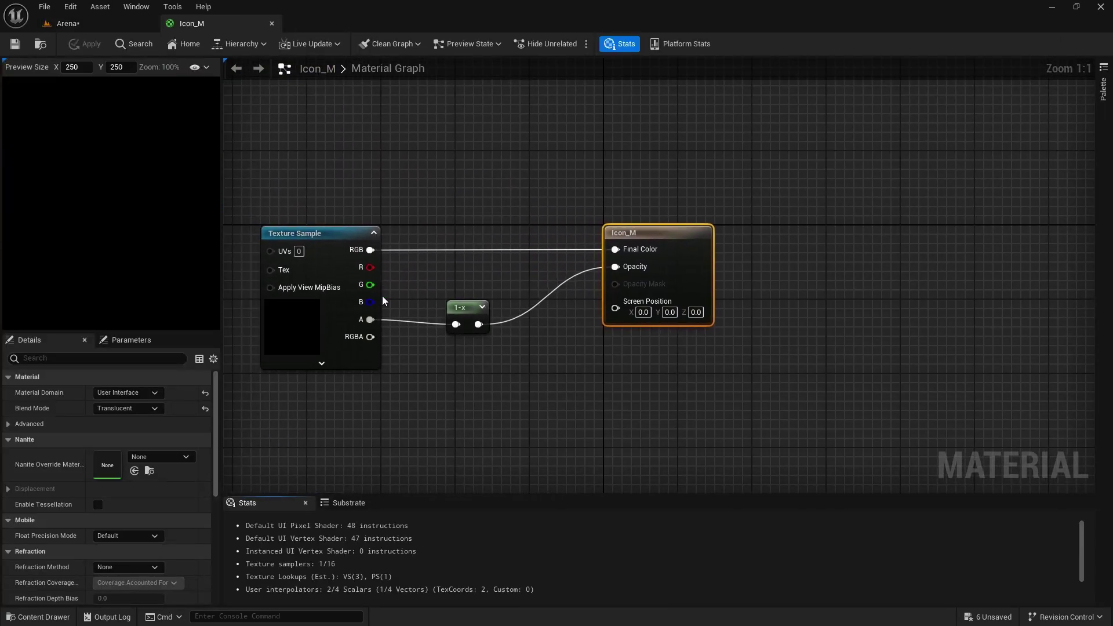
pyautogui.click(272, 23)
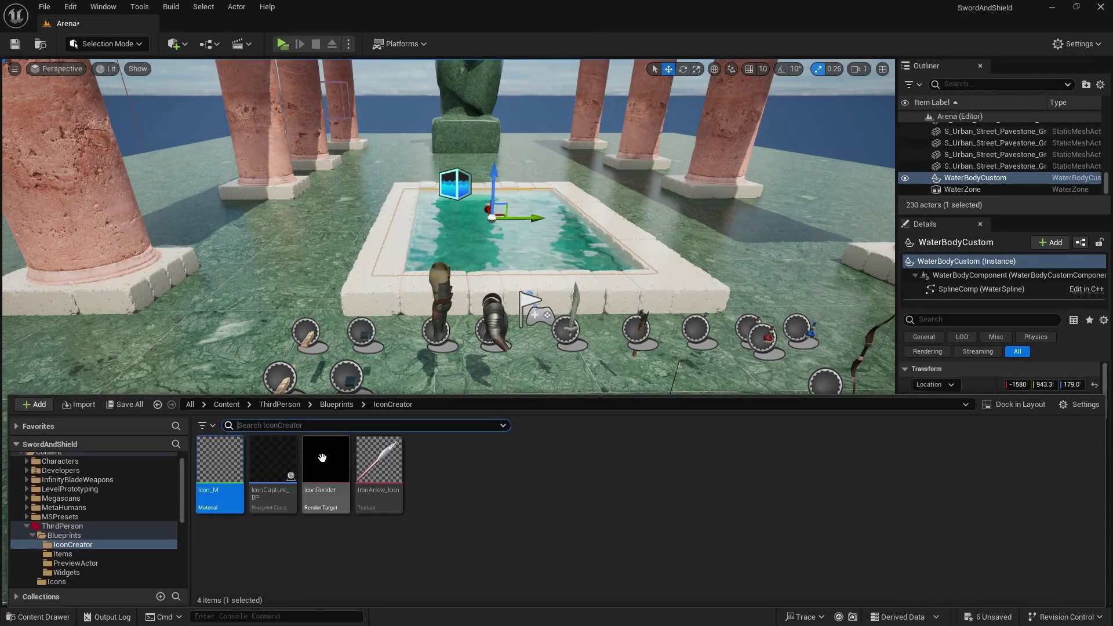
# In IconCapture_BP's viewport, replace the arrow capture mesh with GoldenShield_SM.
pyautogui.doubleClick(276, 457)
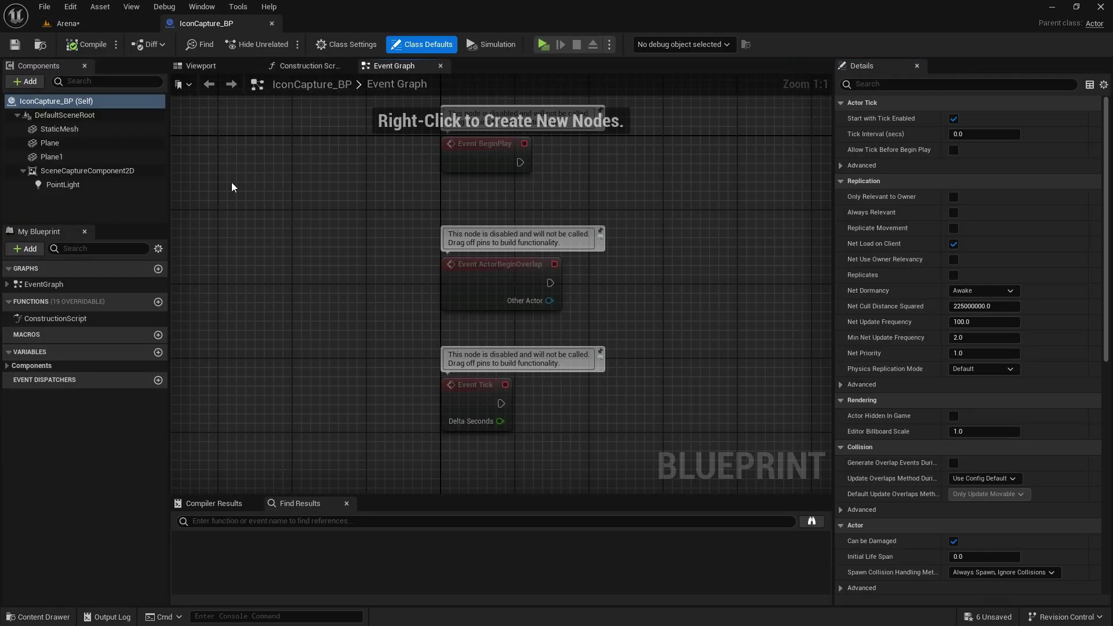
pyautogui.click(237, 62)
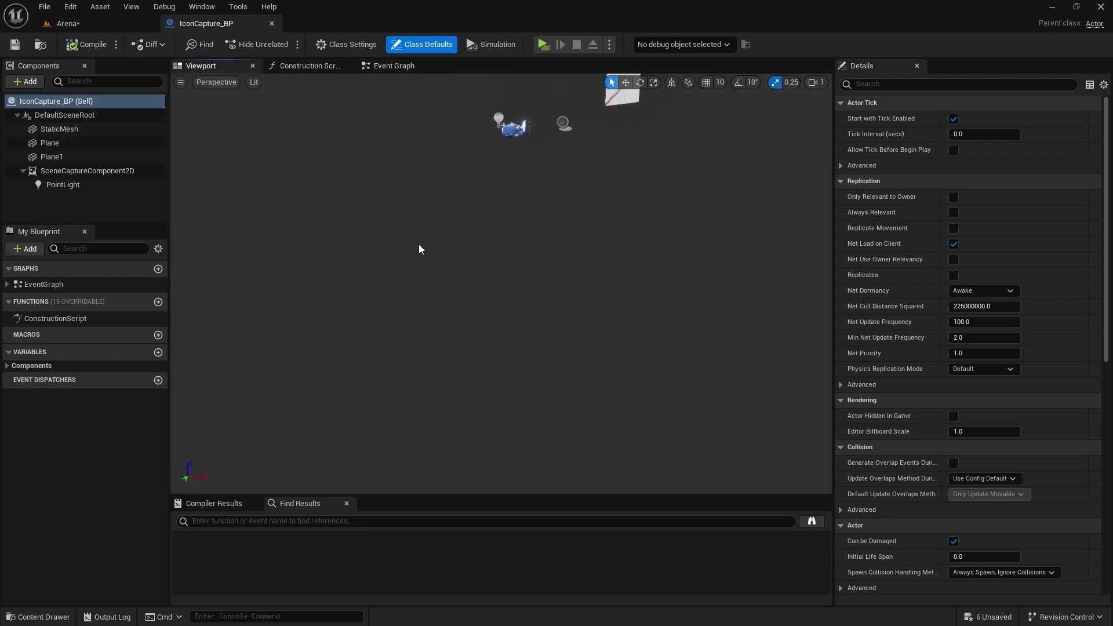
pyautogui.moveTo(503, 159); pyautogui.dragTo(338, 435, button='right')
pyautogui.moveTo(397, 250)
pyautogui.mouseDown(button='right')
pyautogui.moveTo(557, 325)
pyautogui.moveTo(397, 251)
pyautogui.mouseUp(button='right')
pyautogui.click(397, 250)
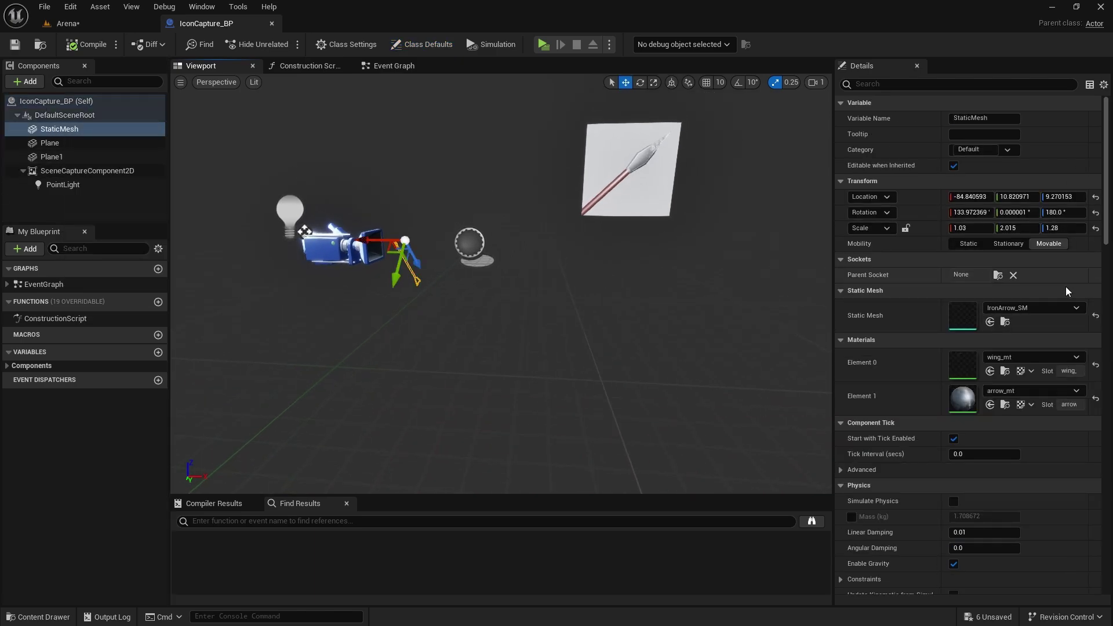
pyautogui.click(1005, 307)
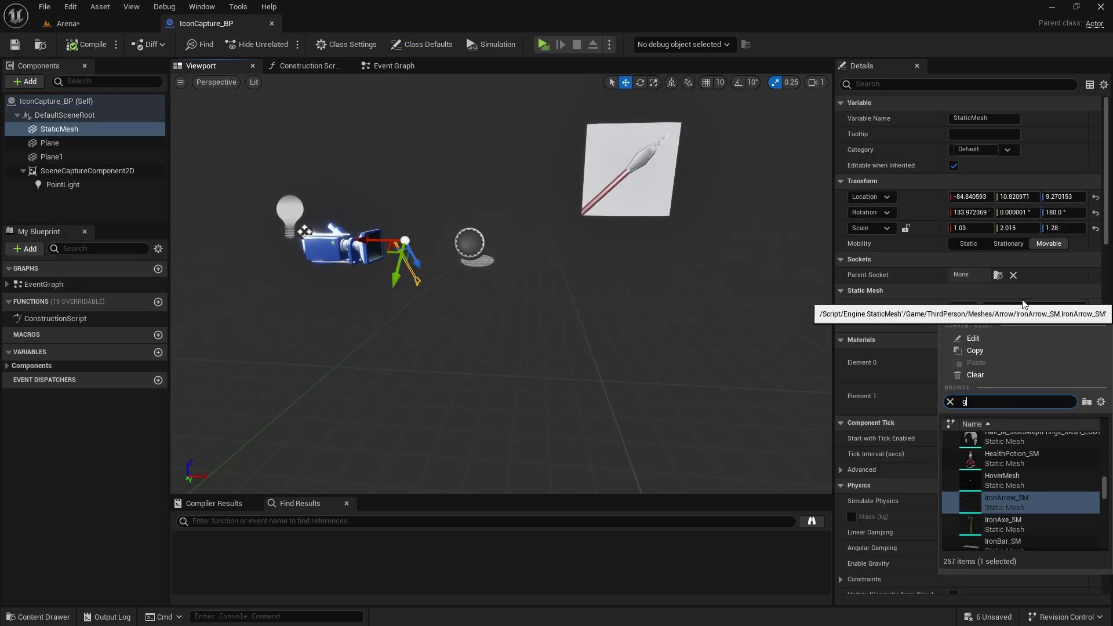
pyautogui.click(1000, 465)
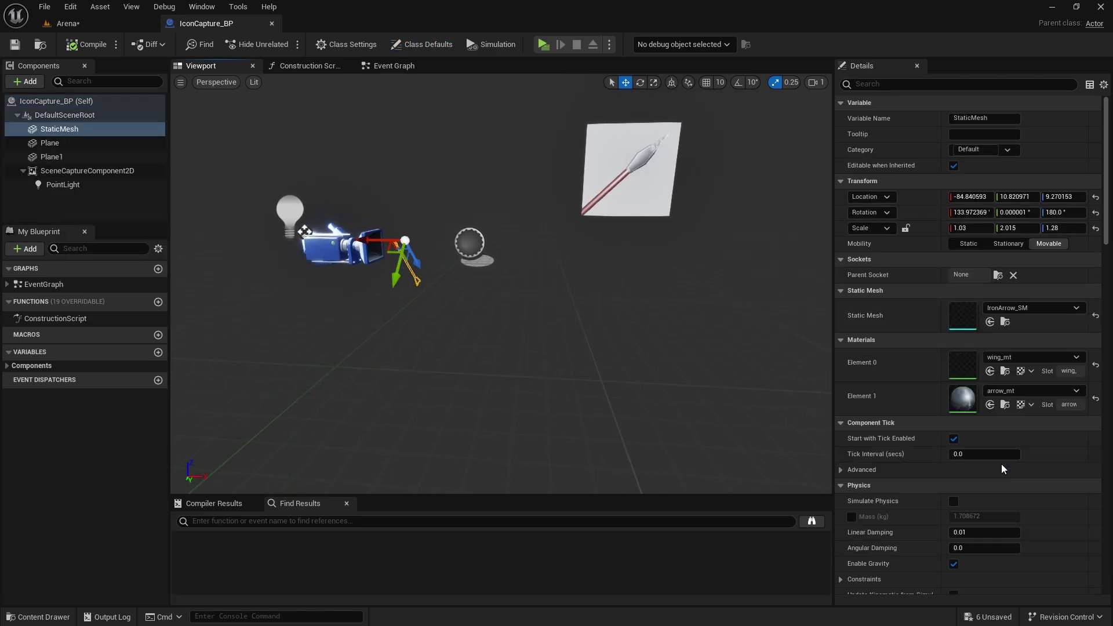
# Zero the shield's location and rotation, then yaw it to about 101° toward the camera.
pyautogui.click(1094, 214)
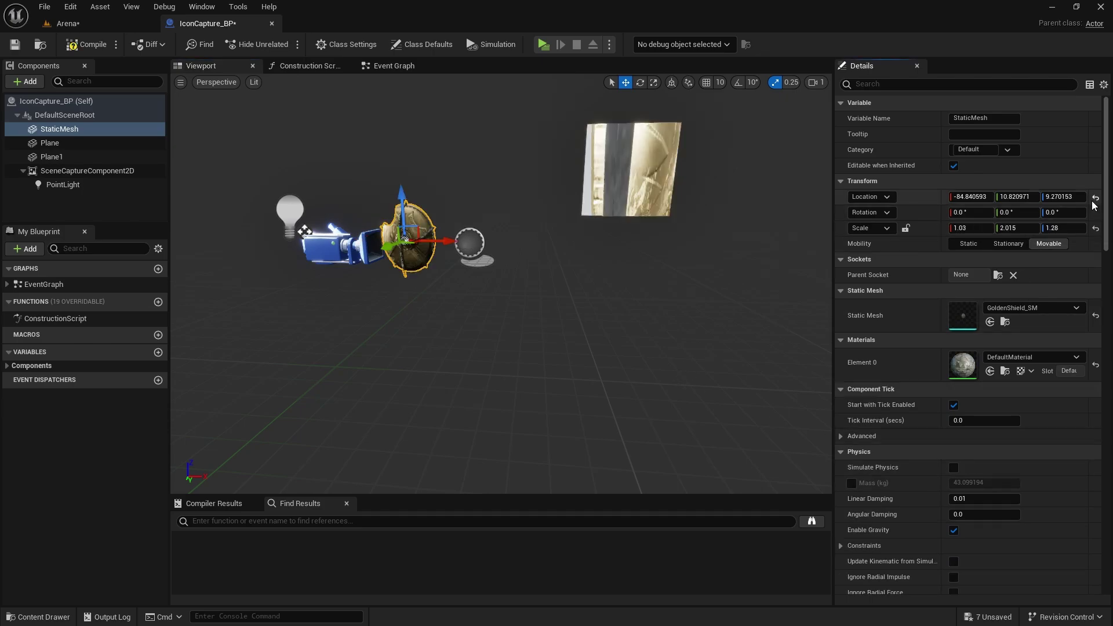
pyautogui.click(1095, 197)
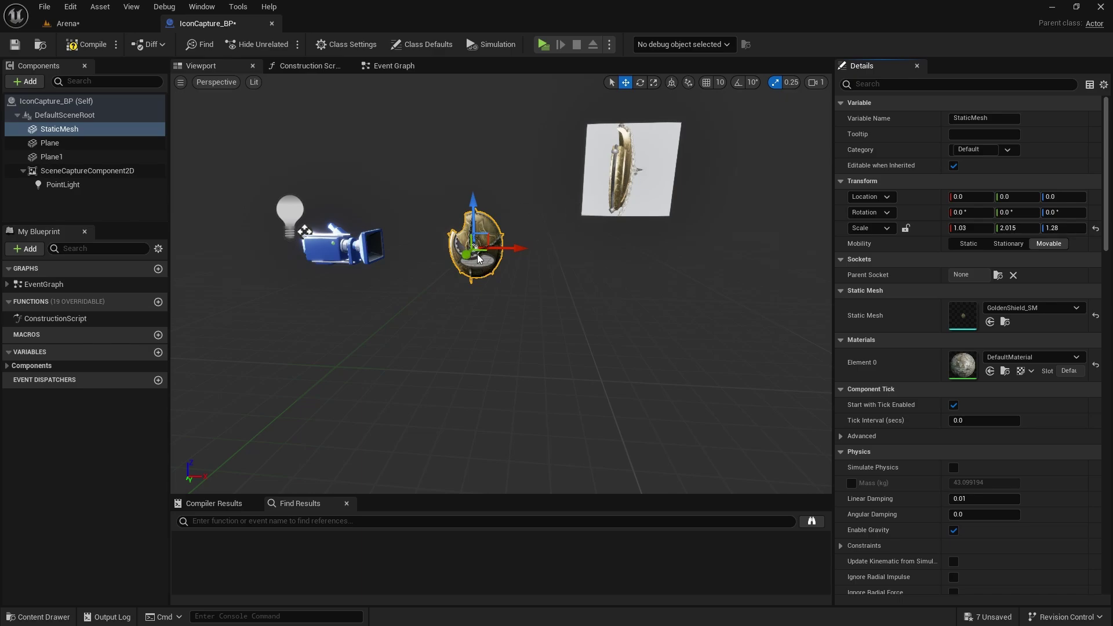
pyautogui.press('e')
pyautogui.moveTo(482, 258); pyautogui.dragTo(531, 259)
pyautogui.moveTo(429, 260)
pyautogui.mouseDown()
pyautogui.moveTo(406, 259)
pyautogui.moveTo(501, 259)
pyautogui.moveTo(429, 260)
pyautogui.mouseUp()
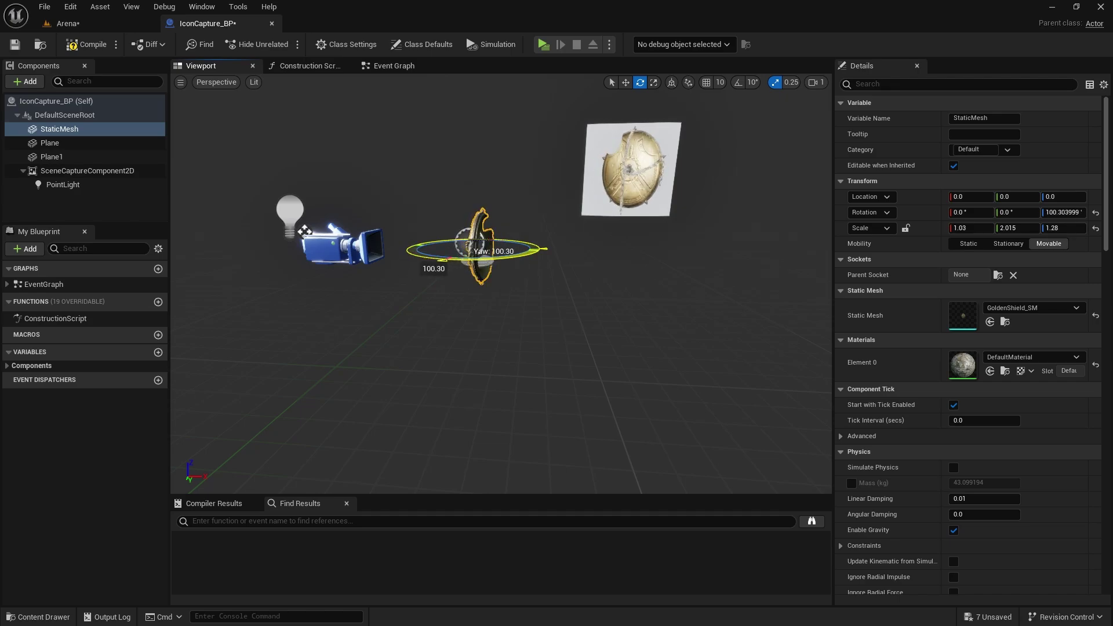
pyautogui.moveTo(496, 255); pyautogui.dragTo(440, 243)
pyautogui.press('w')
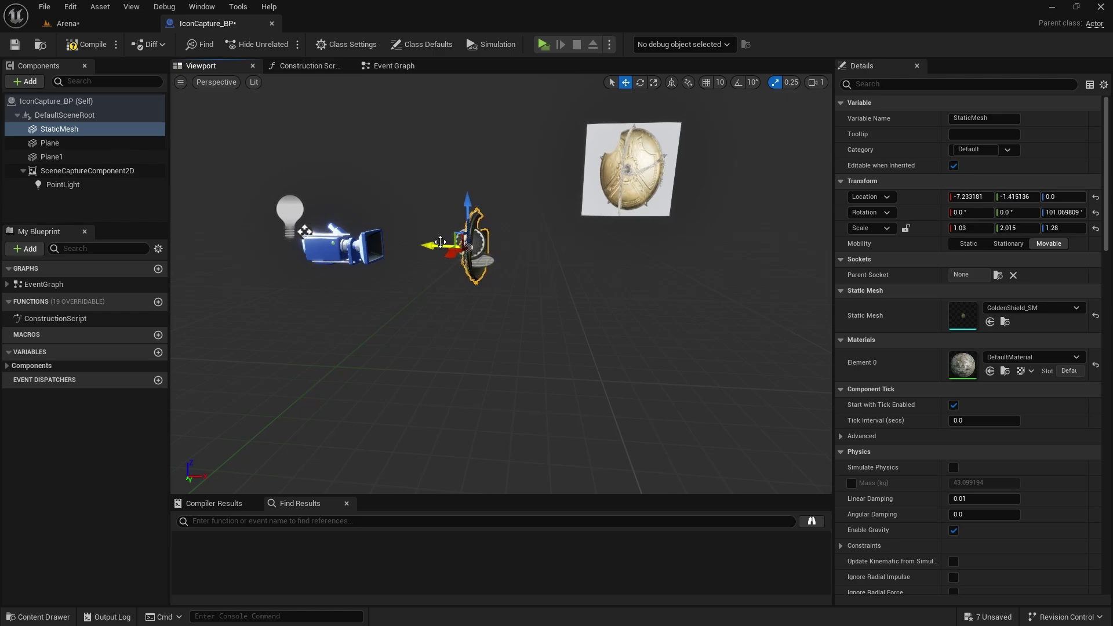
# Lower the point light's intensity to about 528 lm and compile the blueprint.
pyautogui.click(288, 210)
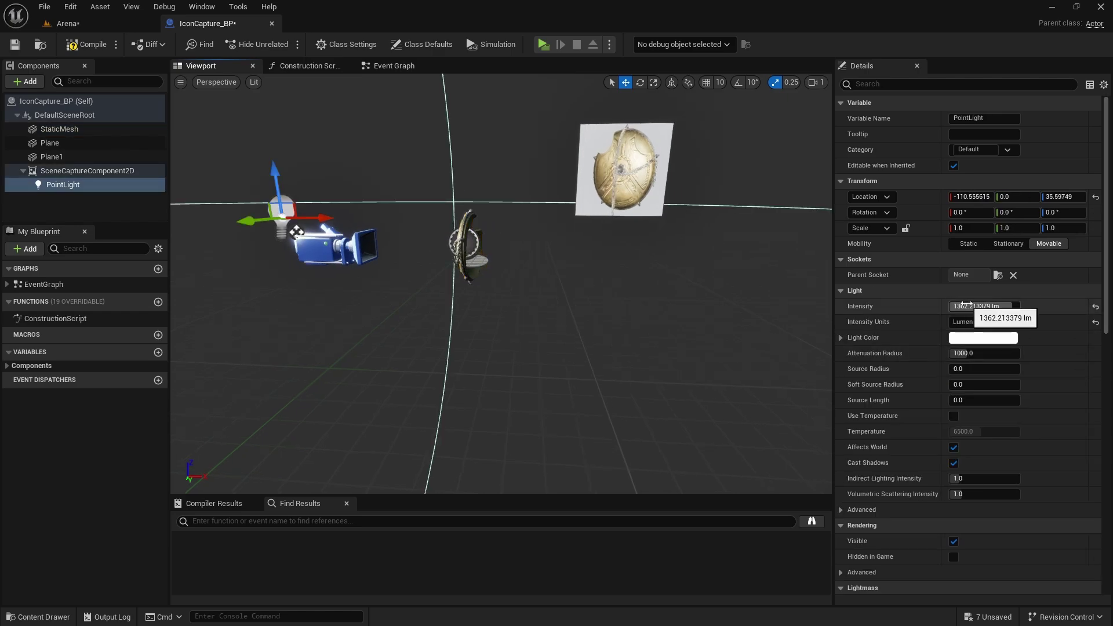
pyautogui.moveTo(967, 304)
pyautogui.mouseDown()
pyautogui.moveTo(907, 304)
pyautogui.moveTo(988, 306)
pyautogui.mouseUp()
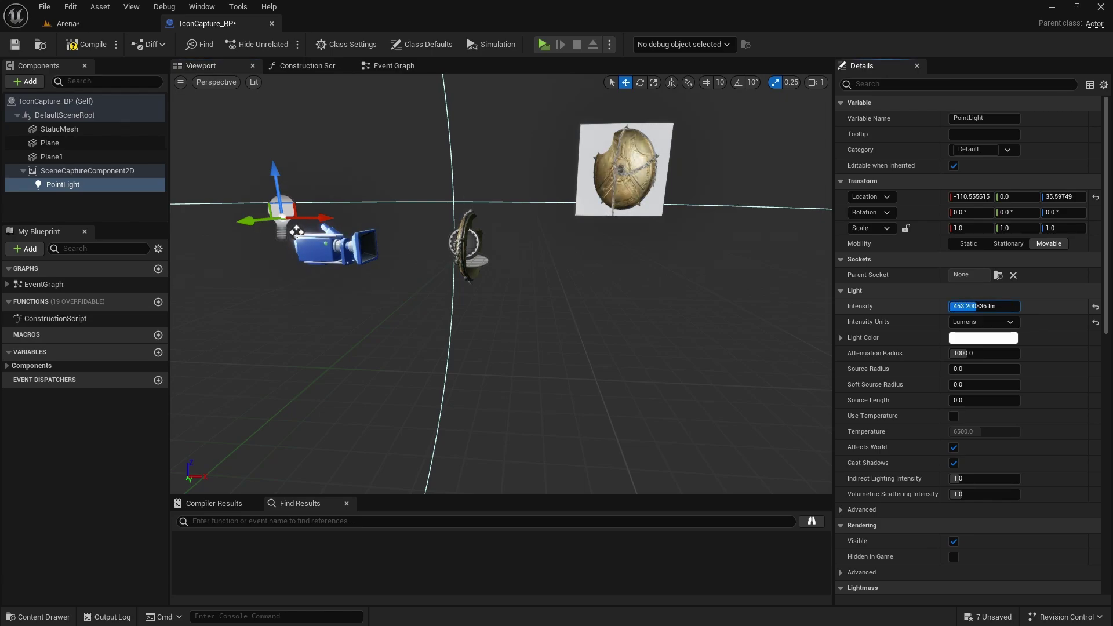
pyautogui.click(91, 46)
pyautogui.hotkey('ctrl', 'space')
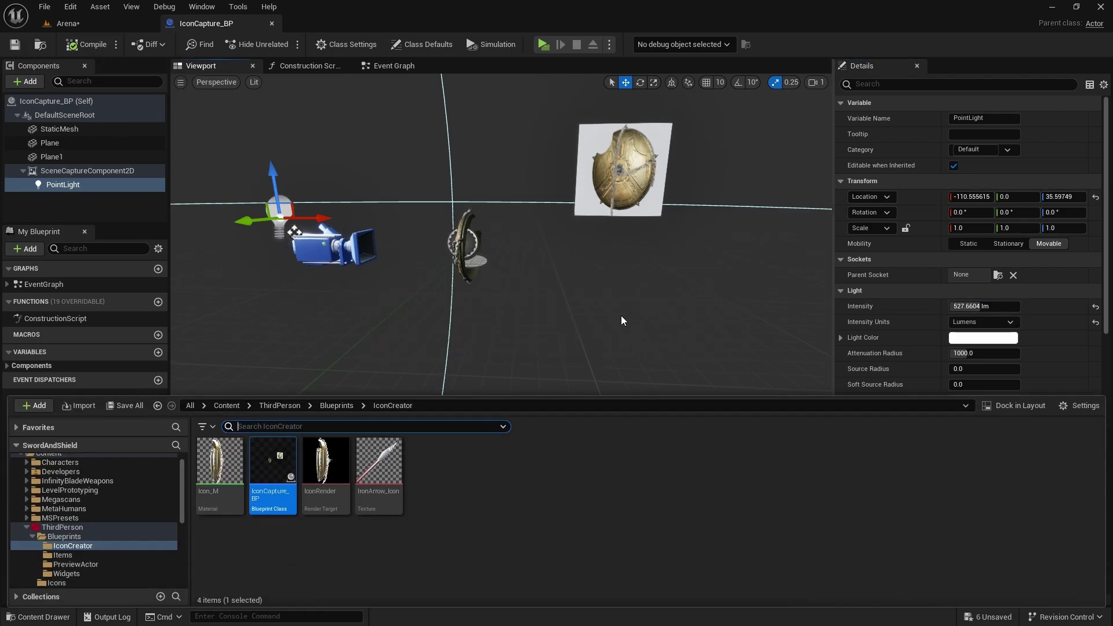
# Create a static texture from the IconRender render target and name it GoldenShield_Icon.
pyautogui.click(379, 461)
pyautogui.rightClick(338, 468)
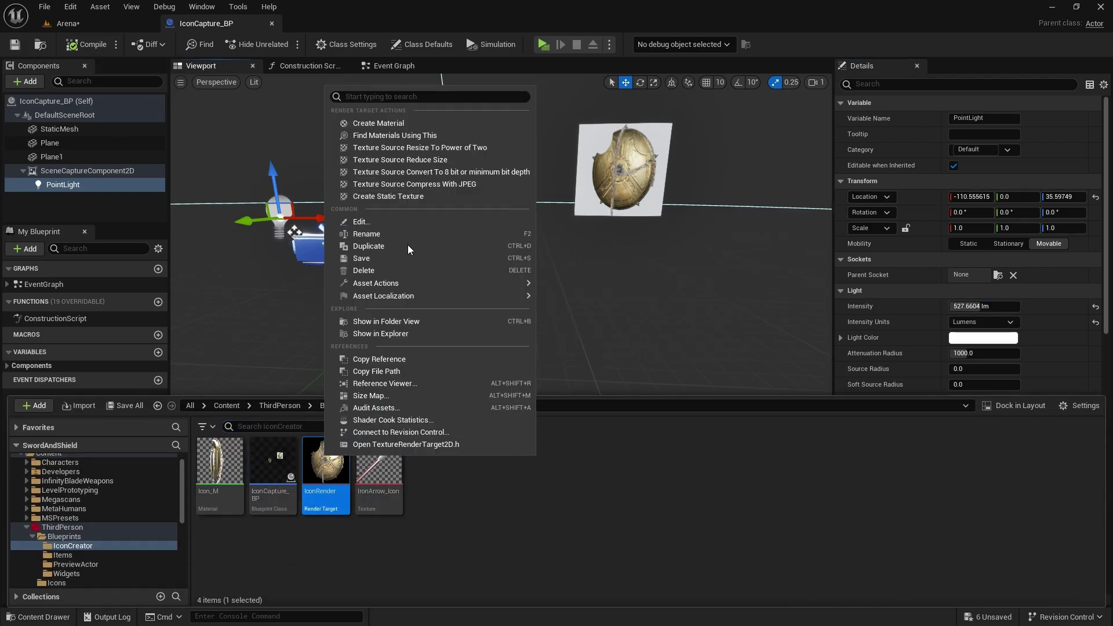
pyautogui.click(376, 202)
pyautogui.click(433, 464)
pyautogui.press('F2')
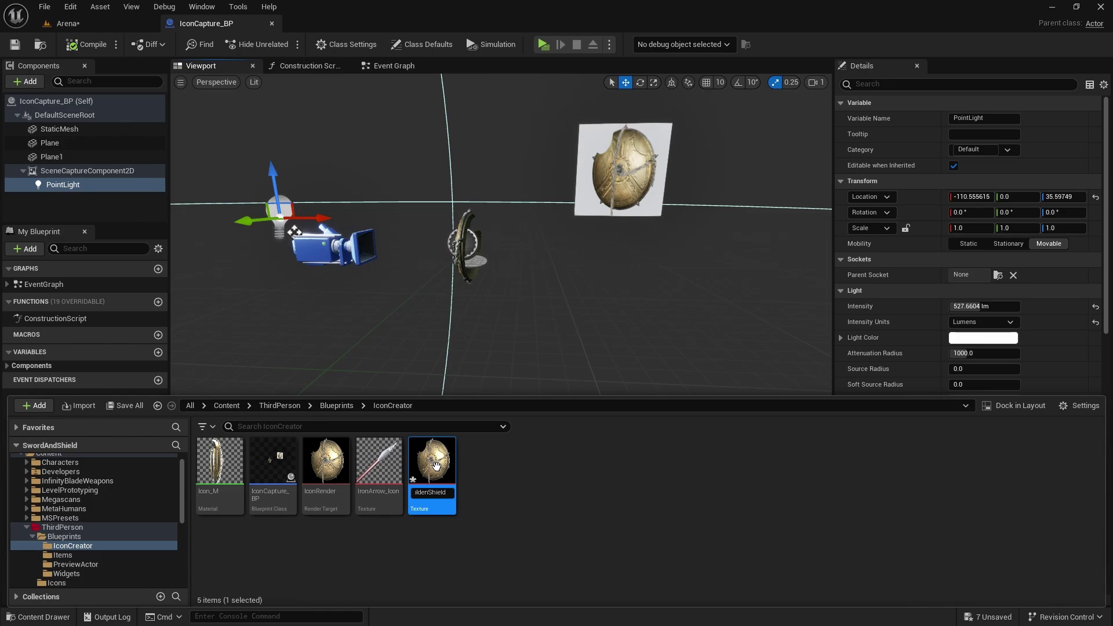
pyautogui.press('Return')
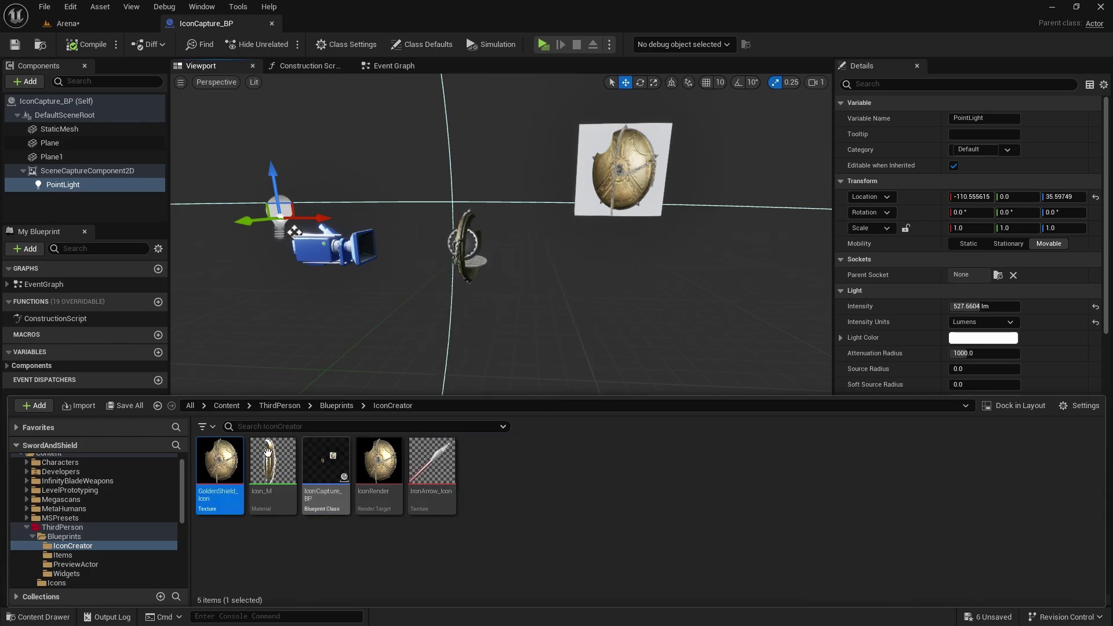
# Set GoldenShield_Icon's texture group to UI with UserInterface2D (RGBA) compression.
pyautogui.doubleClick(219, 461)
pyautogui.scroll(-1, 904, 329)
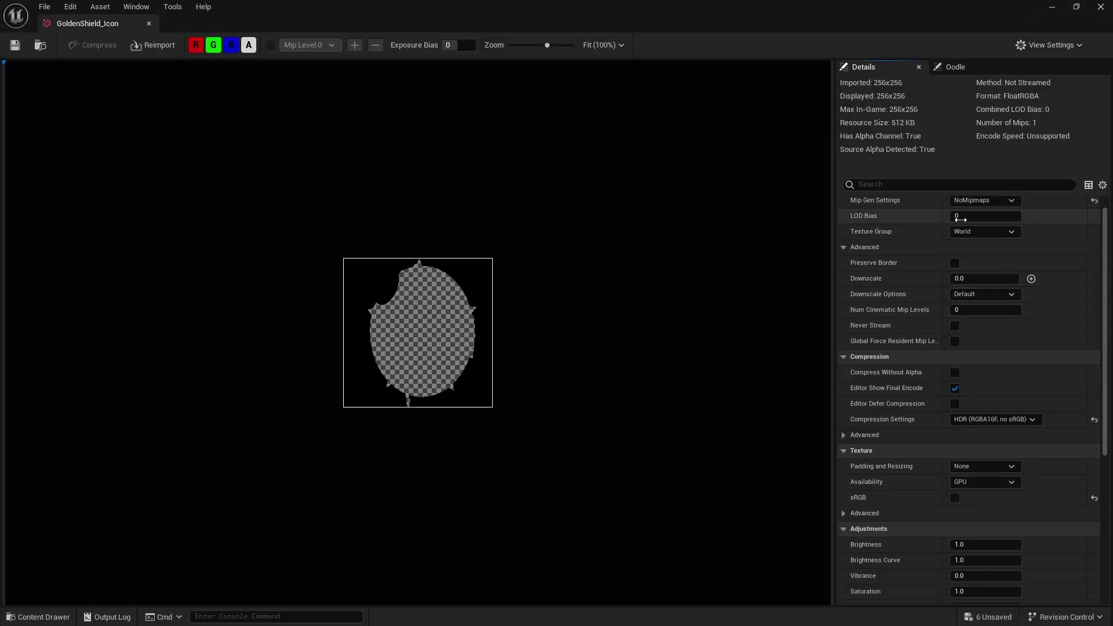
pyautogui.click(984, 231)
pyautogui.click(961, 431)
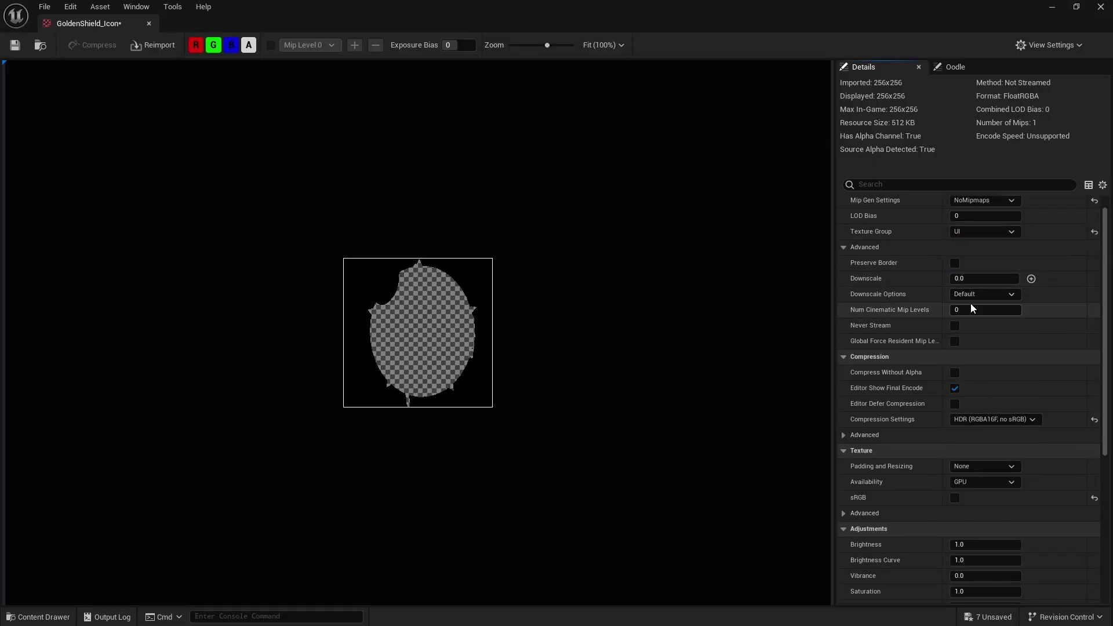
pyautogui.click(988, 425)
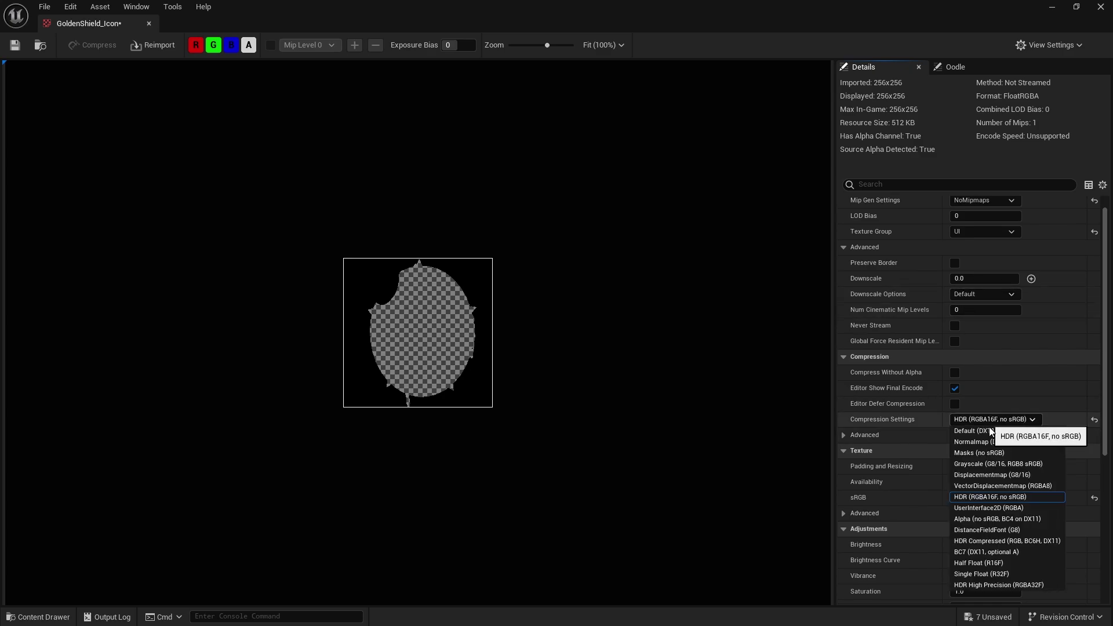
pyautogui.click(993, 503)
# Set the texture's Min Alpha to 1 and Max Alpha to 0, then close the editor.
pyautogui.scroll(-3, 994, 487)
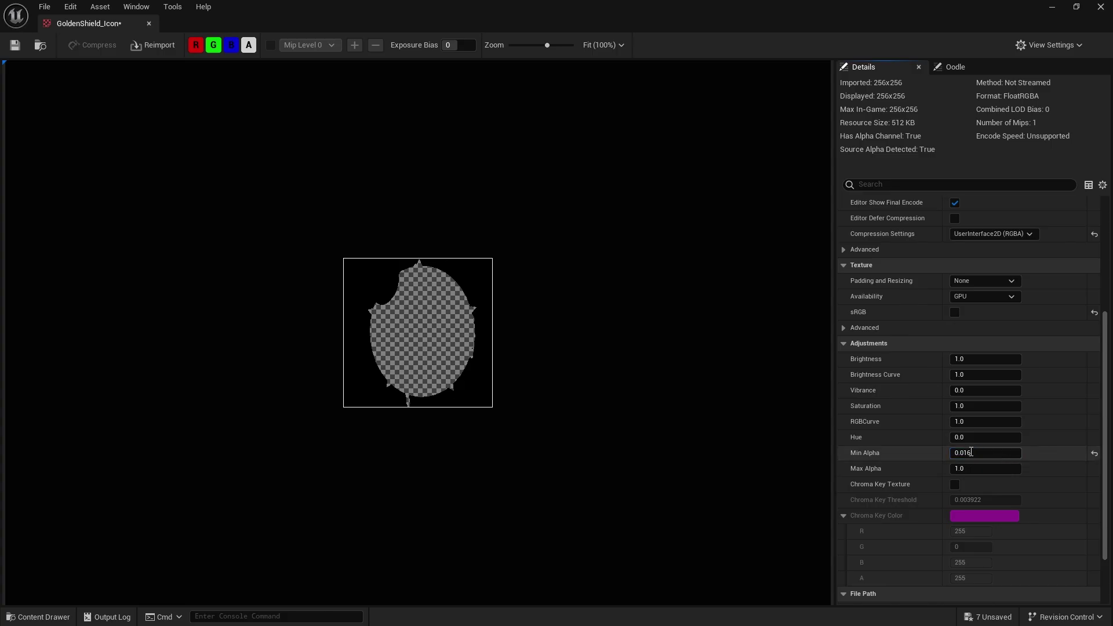
pyautogui.write('1')
pyautogui.press('Return')
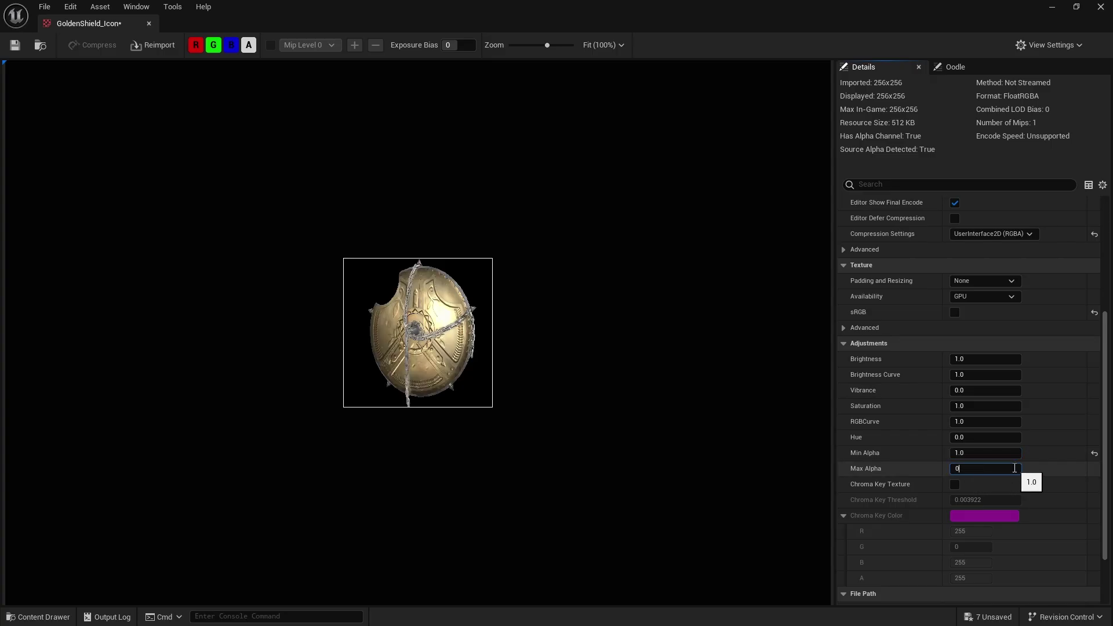
pyautogui.click(1014, 468)
pyautogui.write('0')
pyautogui.press('Return')
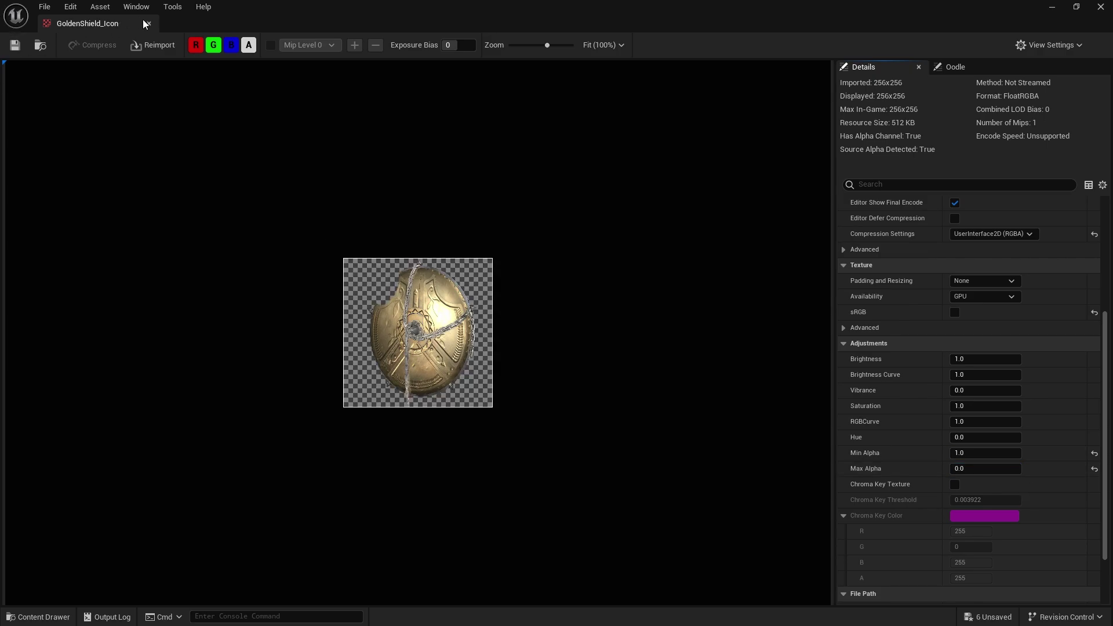
pyautogui.click(147, 24)
# Check the ItemTypes_E enum in the Blueprints folder for a Shield entry, then close it.
pyautogui.hotkey('ctrl', 'space')
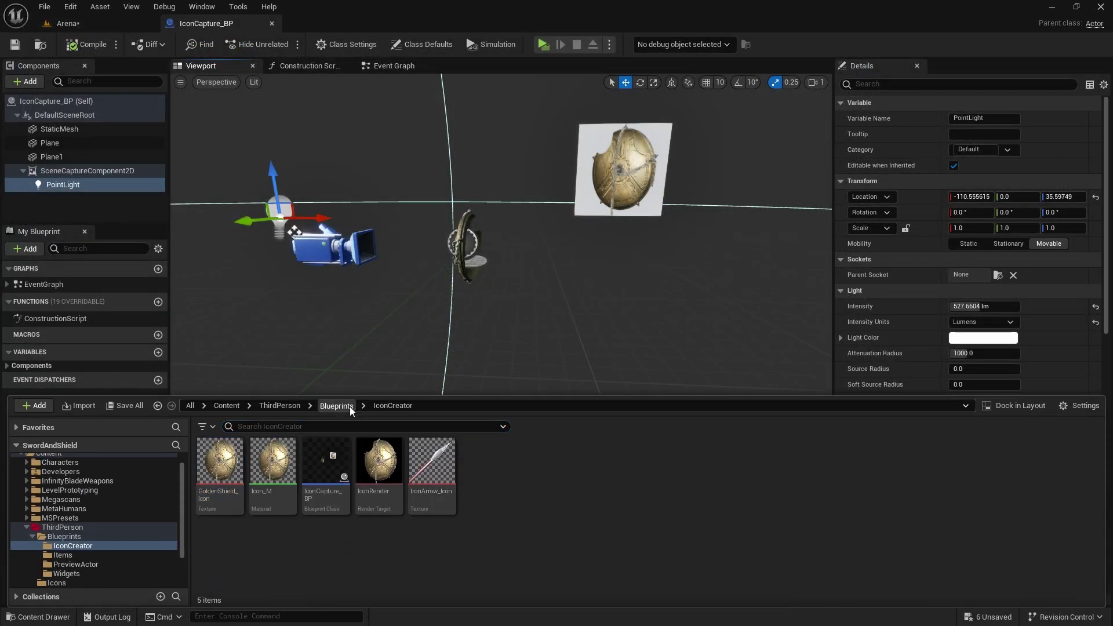
pyautogui.click(341, 406)
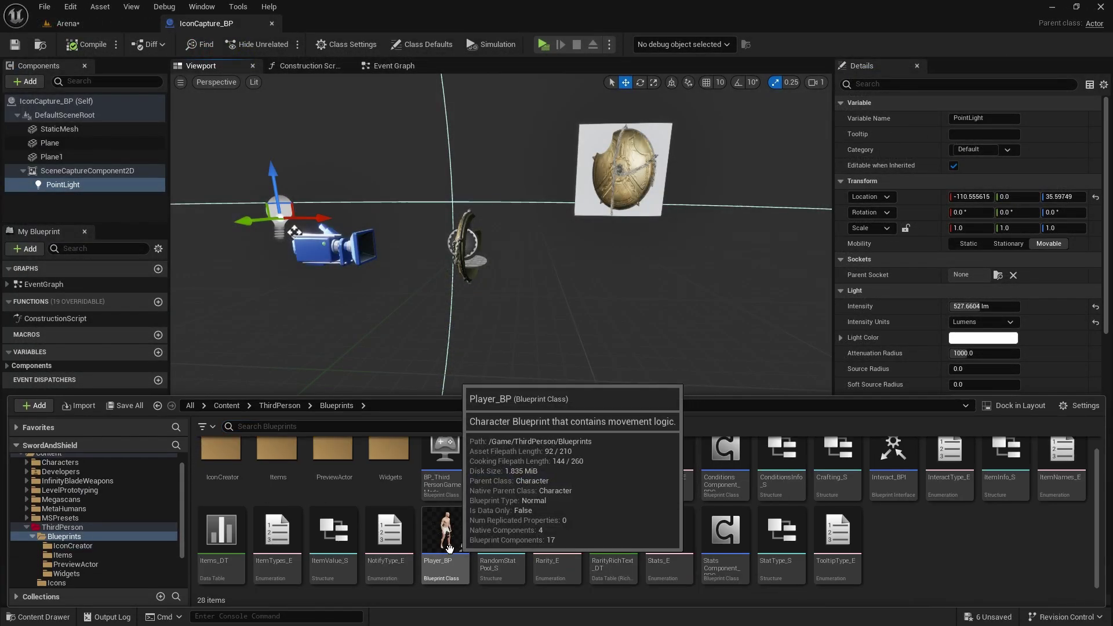
pyautogui.doubleClick(277, 530)
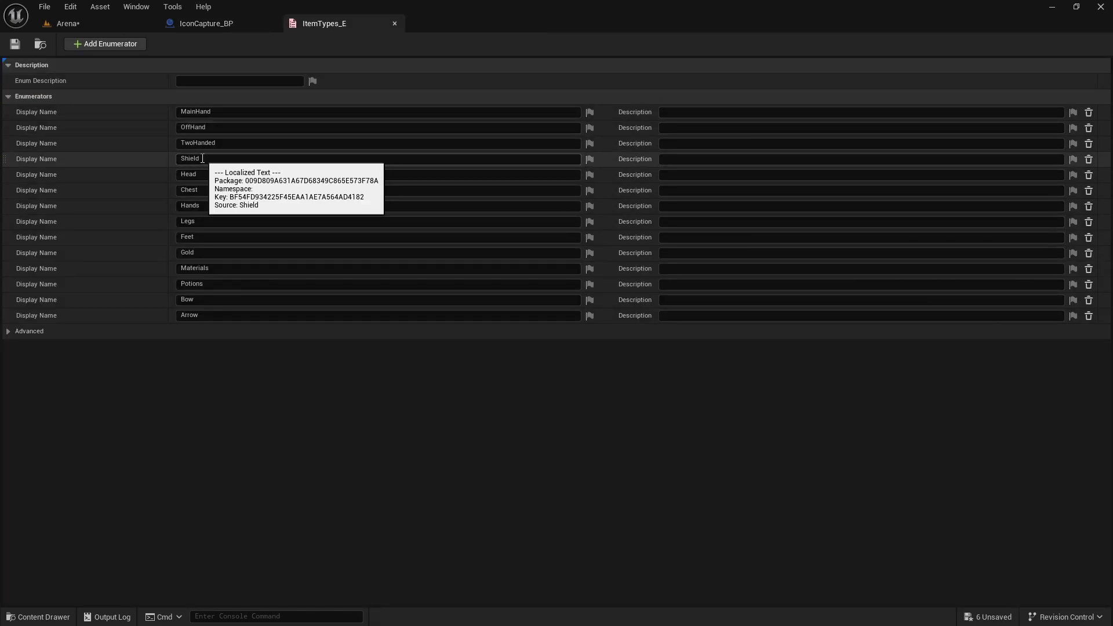
pyautogui.click(394, 23)
pyautogui.hotkey('ctrl', 'space')
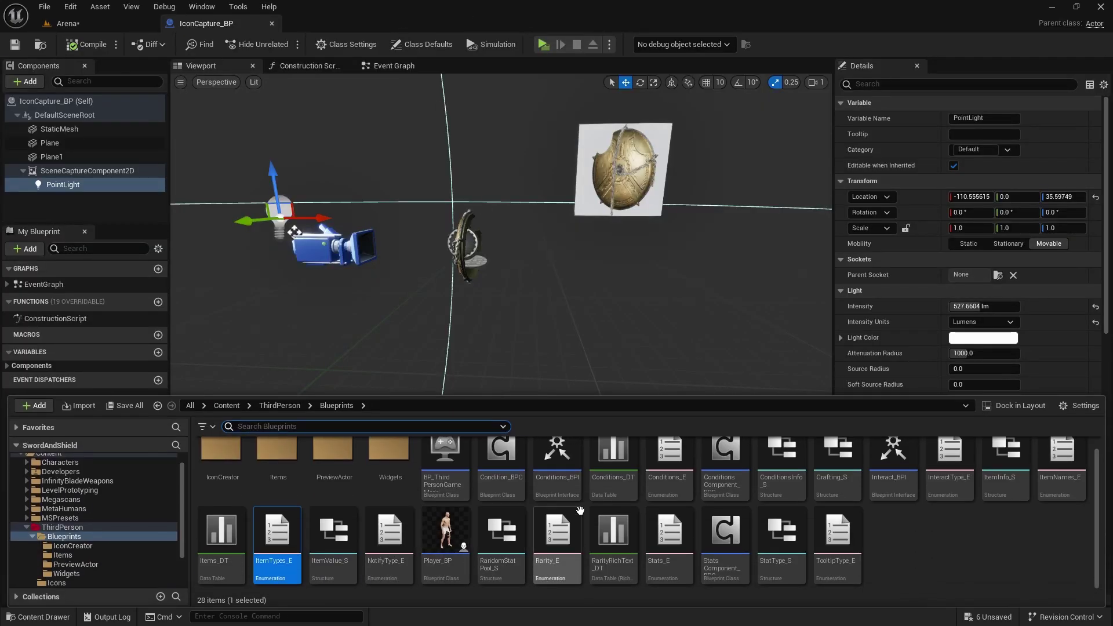
pyautogui.scroll(1, 594, 510)
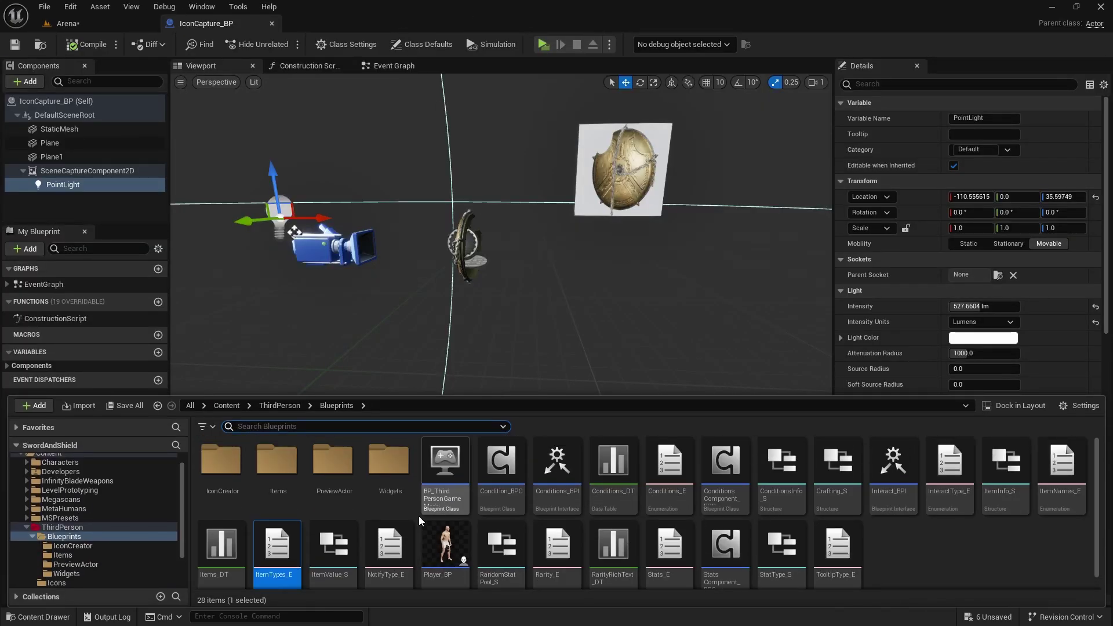
# Add a GoldenShield row to Items_DT with display name 'Golden Shield'.
pyautogui.doubleClick(220, 541)
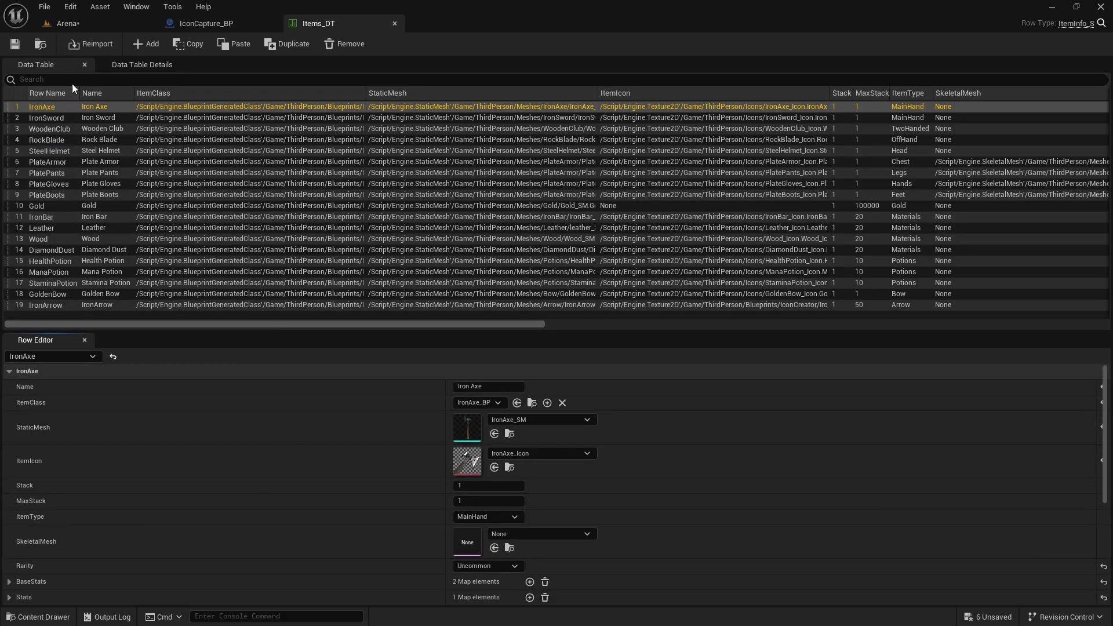
pyautogui.click(142, 45)
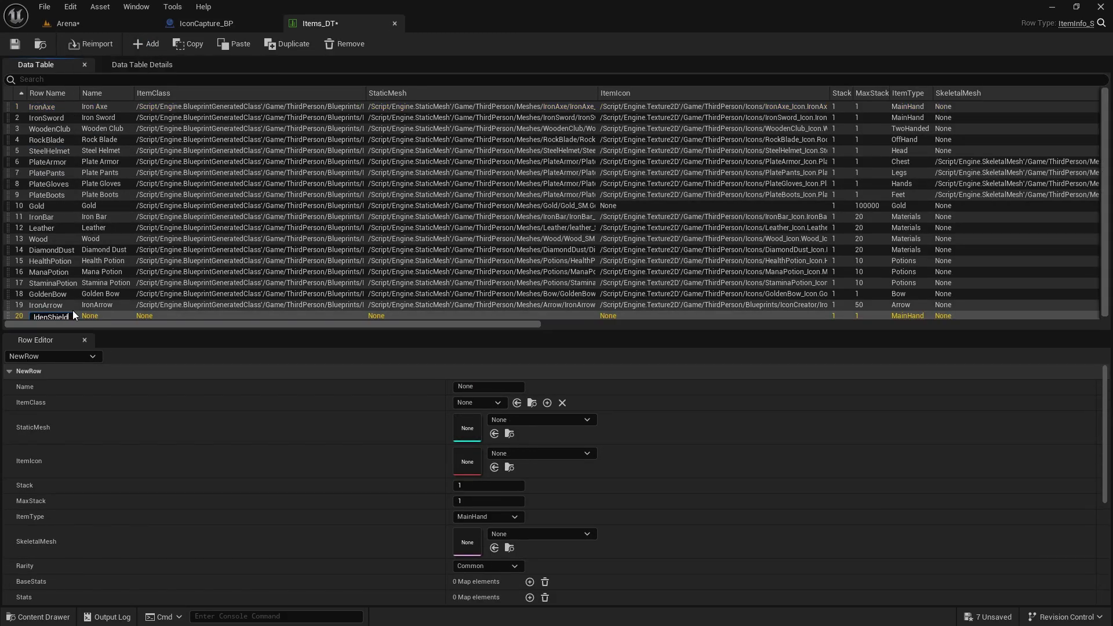
pyautogui.press('Return')
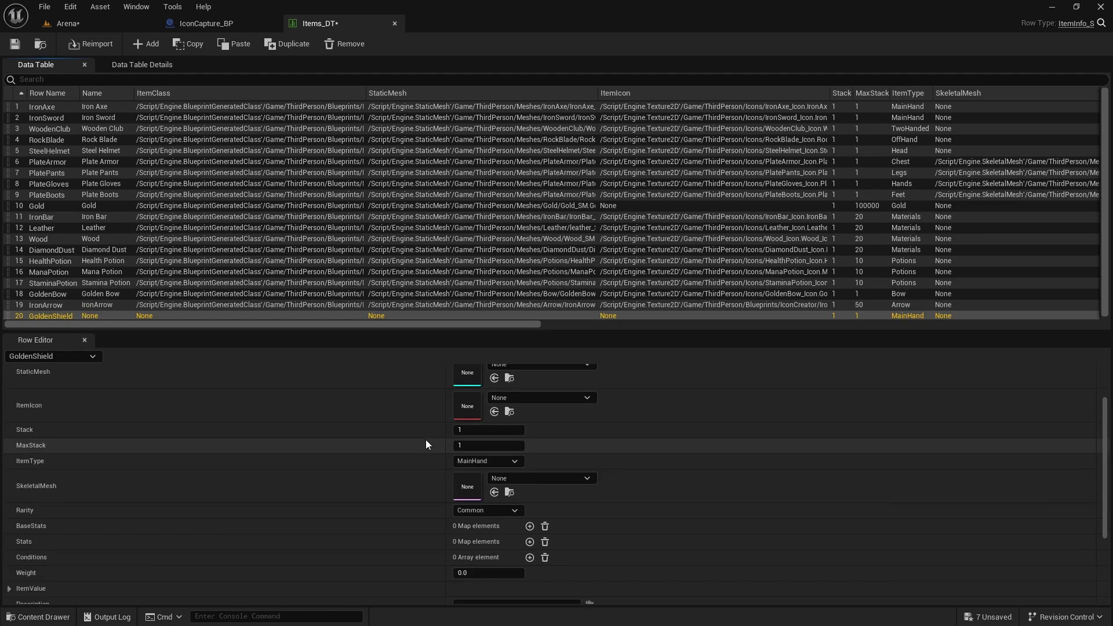
pyautogui.scroll(2, 425, 439)
pyautogui.click(489, 387)
pyautogui.write('Golden')
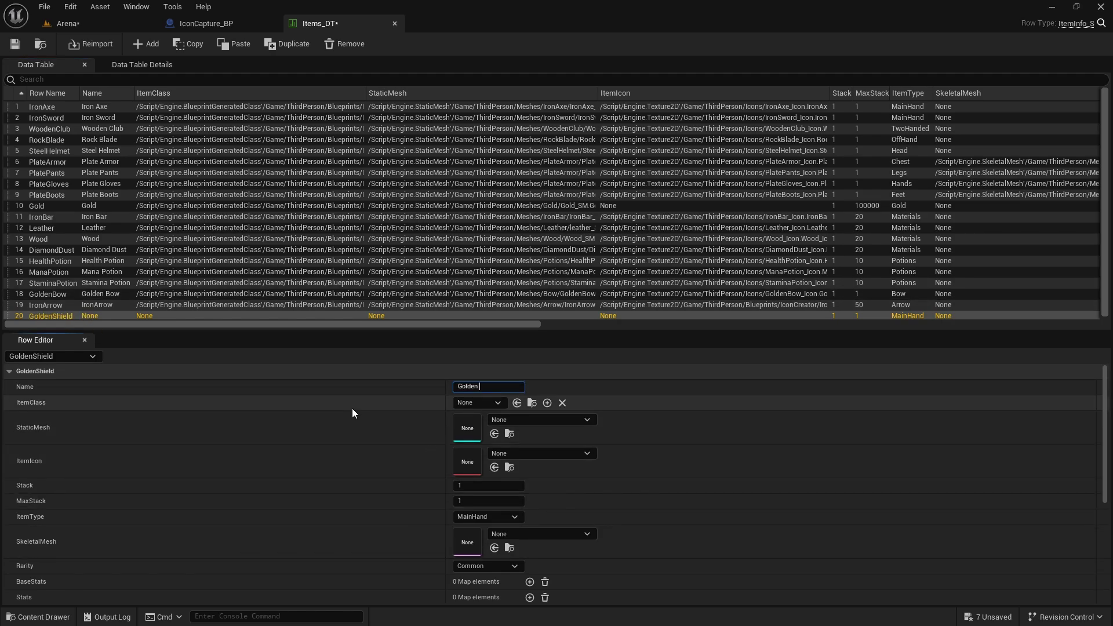
pyautogui.write(' Shield')
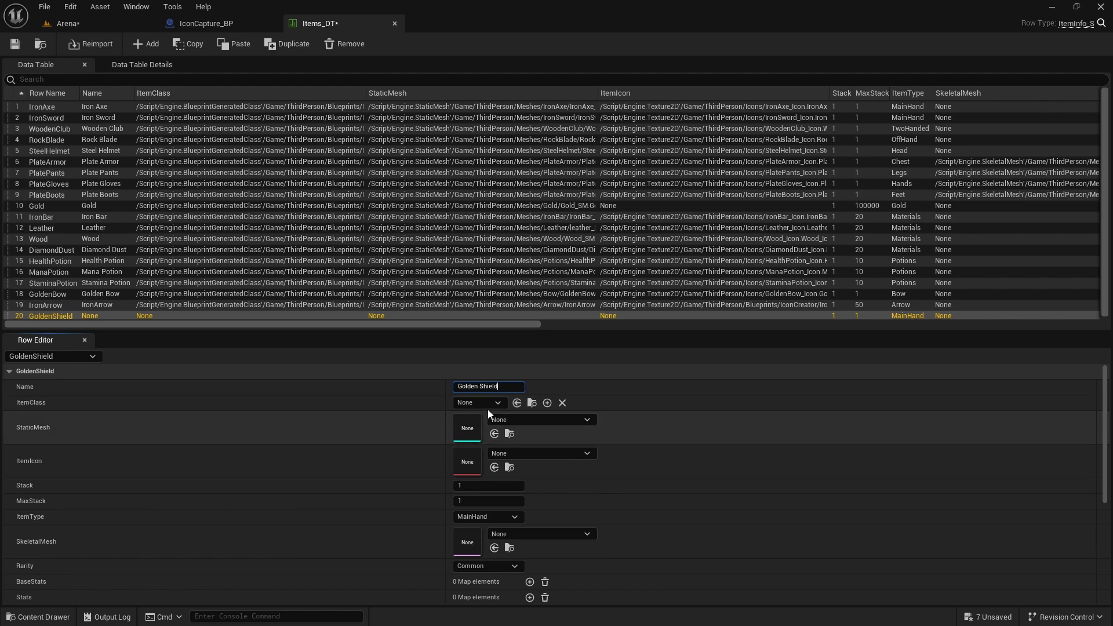
# Set the GoldenShield row's item class to GoldenShield_BP.
pyautogui.click(488, 402)
pyautogui.write('golde')
pyautogui.click(510, 442)
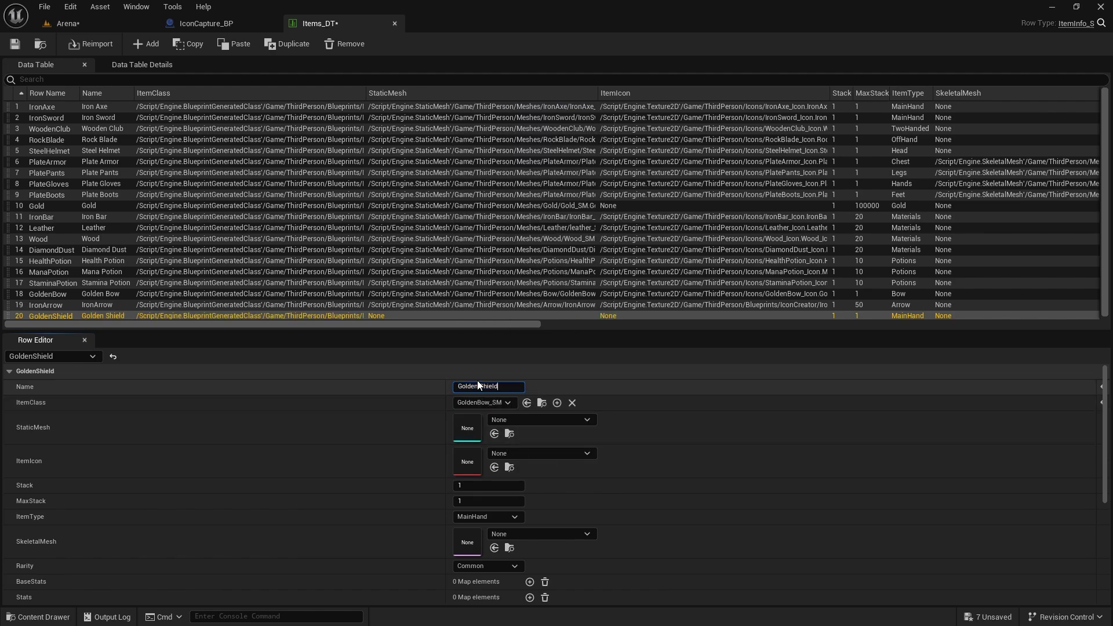
pyautogui.click(499, 403)
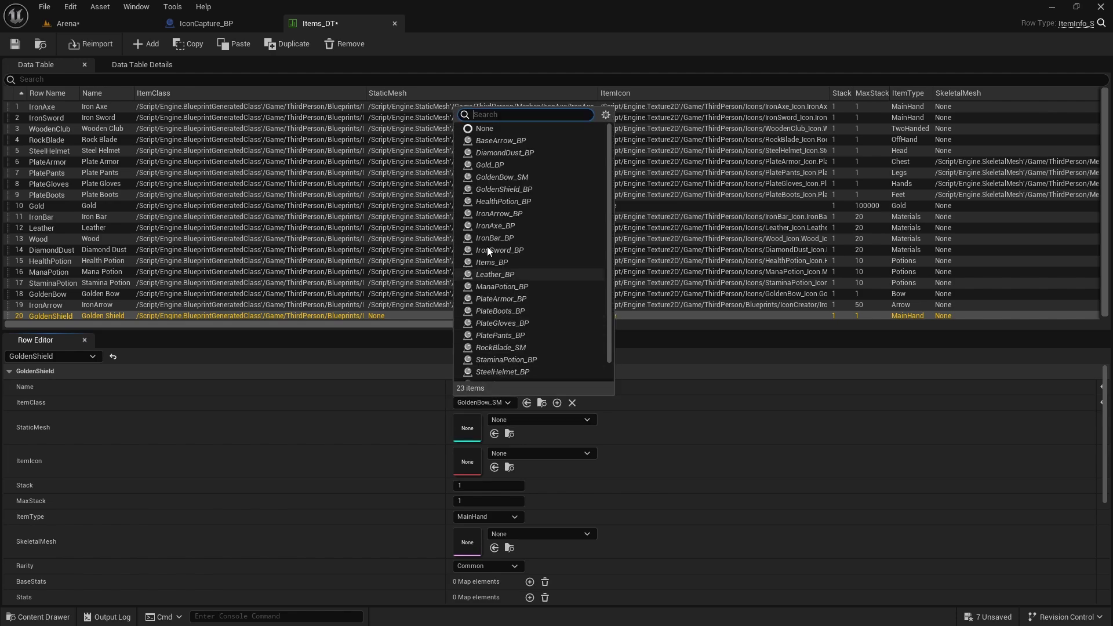
pyautogui.click(517, 189)
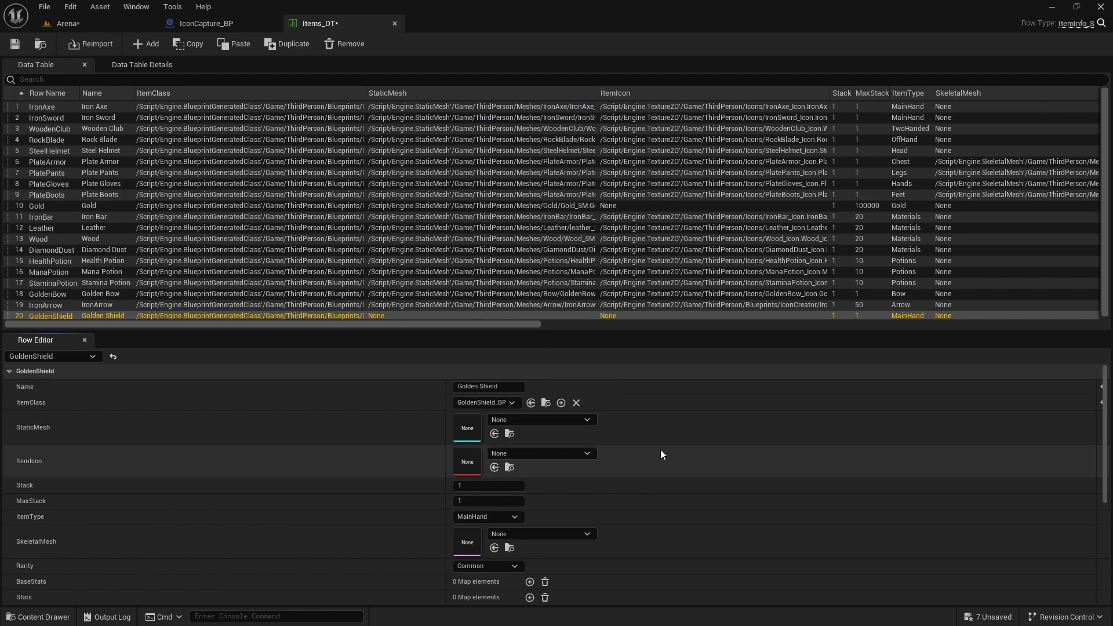
# Set the row's static mesh to GoldenShield_SM and search the icon picker for 'gold'.
pyautogui.click(541, 421)
pyautogui.write('golde')
pyautogui.click(576, 303)
pyautogui.click(532, 452)
pyautogui.write('gol')
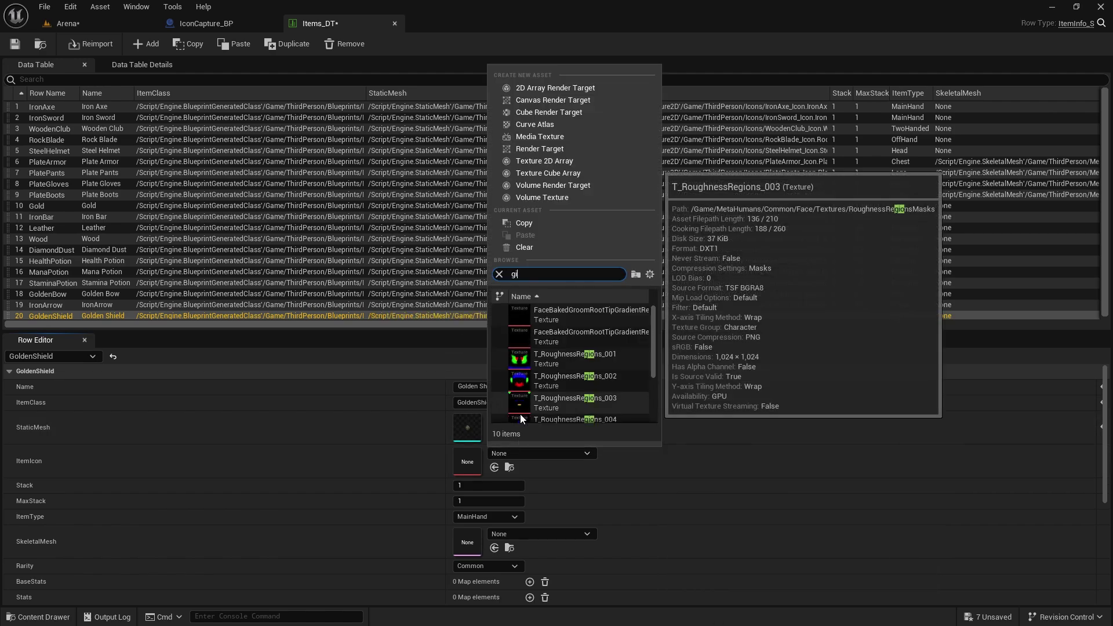
pyautogui.write('d')
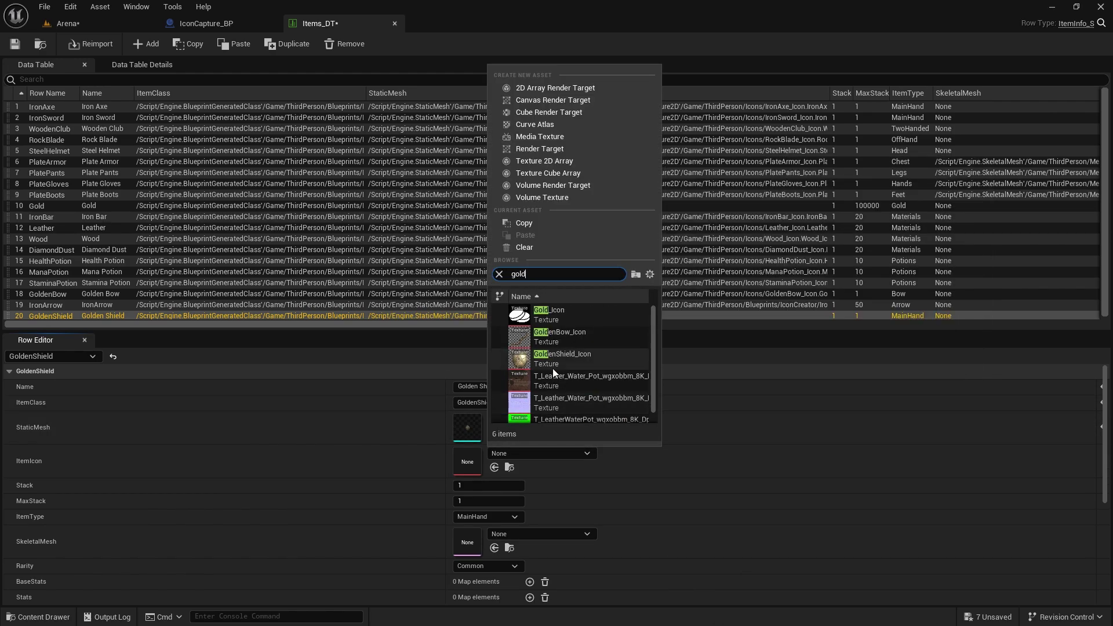
pyautogui.scroll(-1, 600, 345)
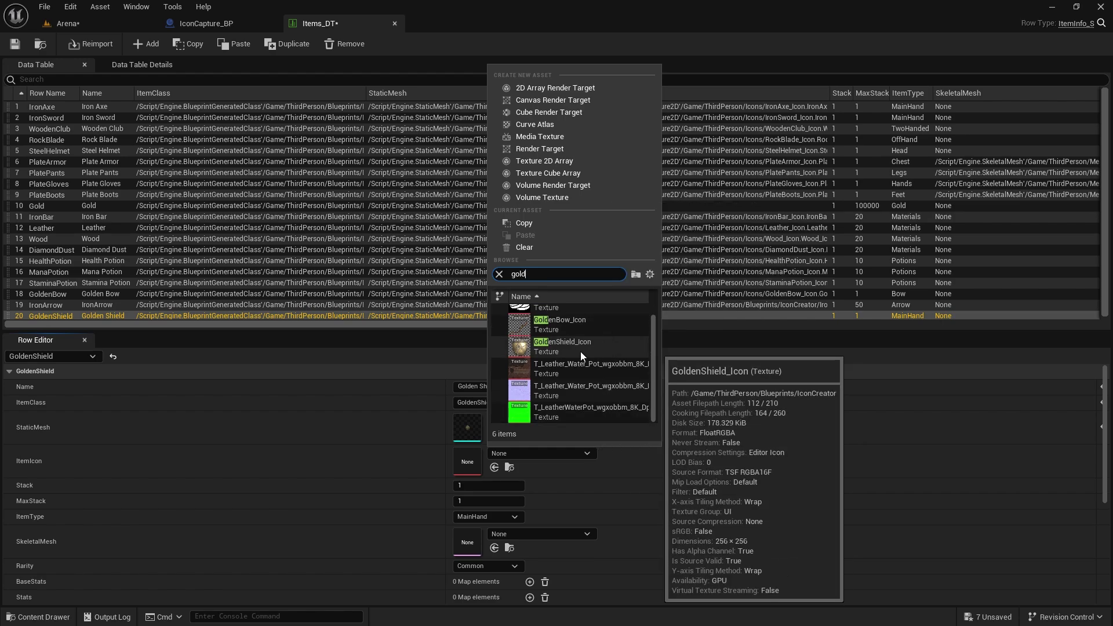
# Give GoldenShield the GoldenShield_Icon icon, Shield item type and Legendary rarity.
pyautogui.click(583, 343)
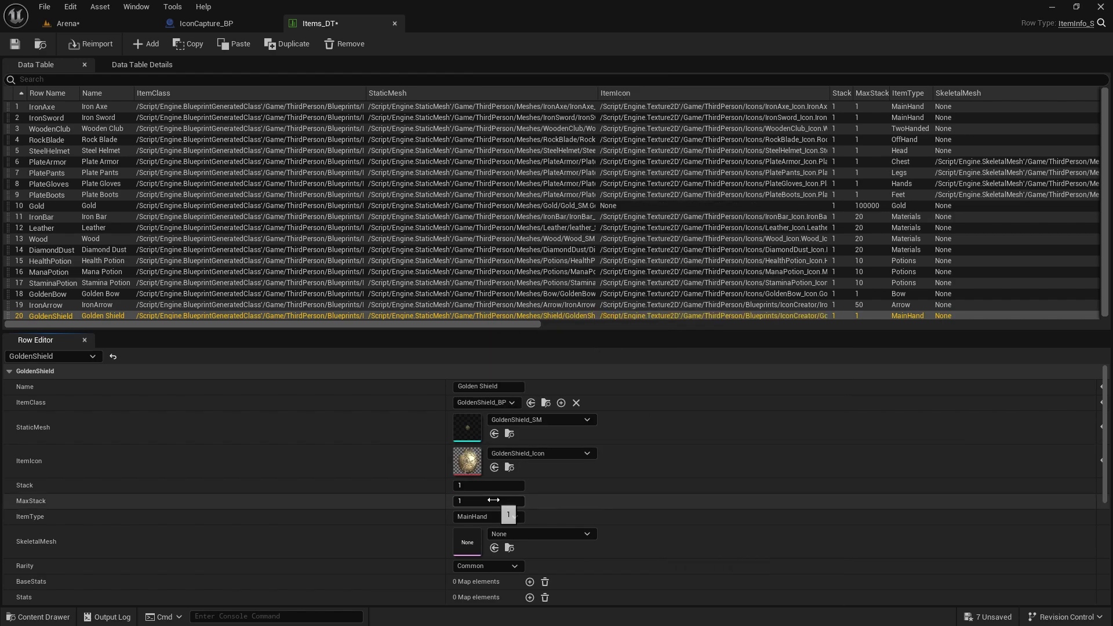
pyautogui.click(490, 518)
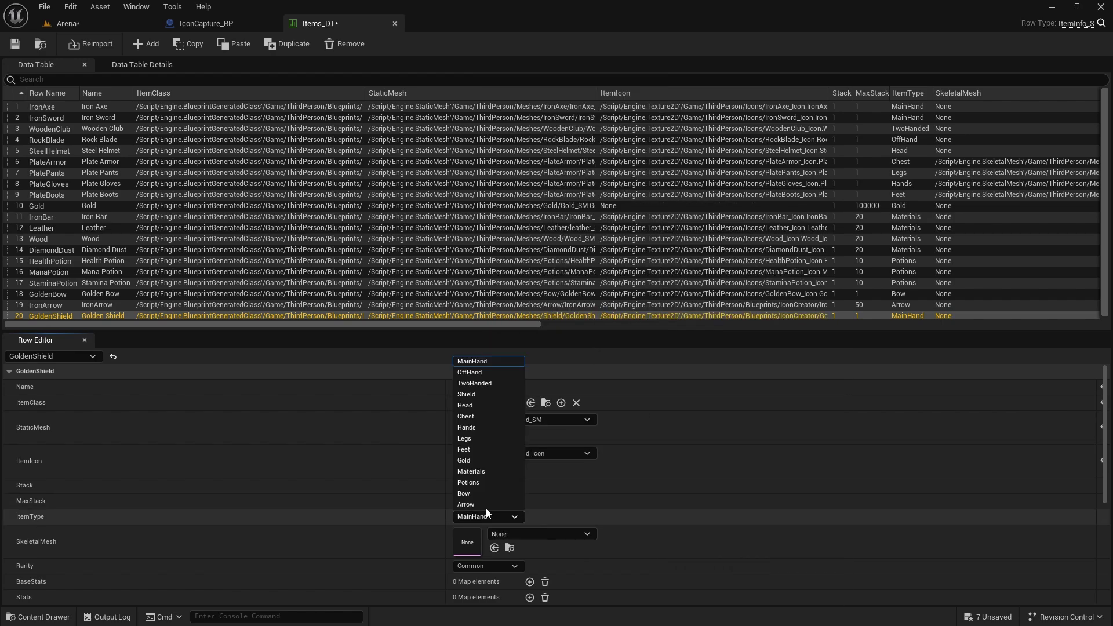
pyautogui.click(470, 395)
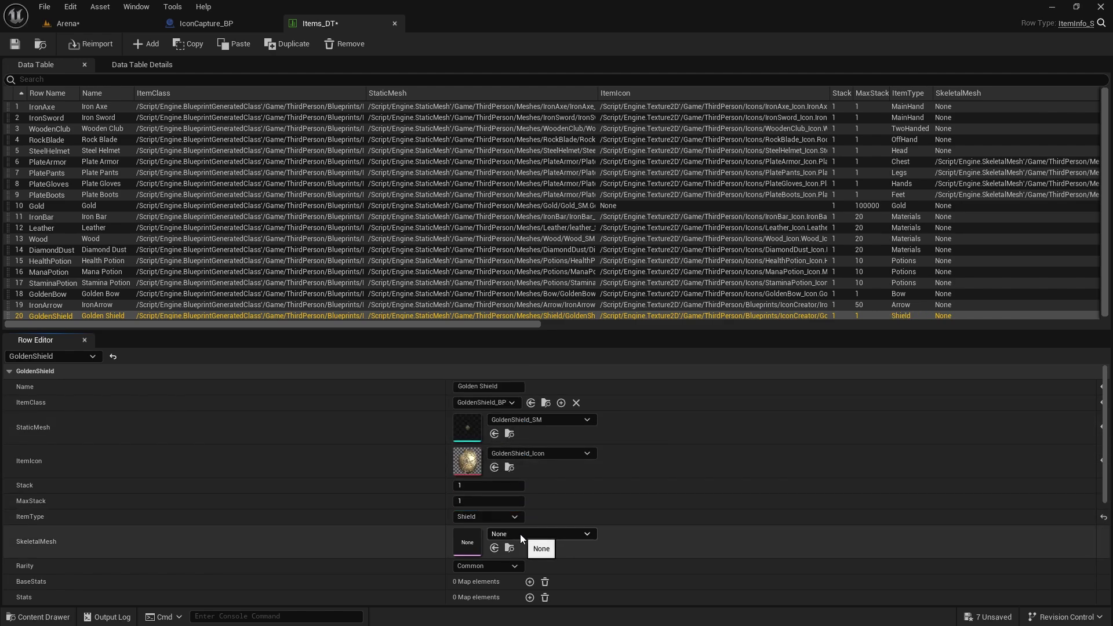
pyautogui.scroll(-3, 492, 504)
pyautogui.click(486, 491)
pyautogui.click(473, 547)
pyautogui.scroll(-3, 577, 496)
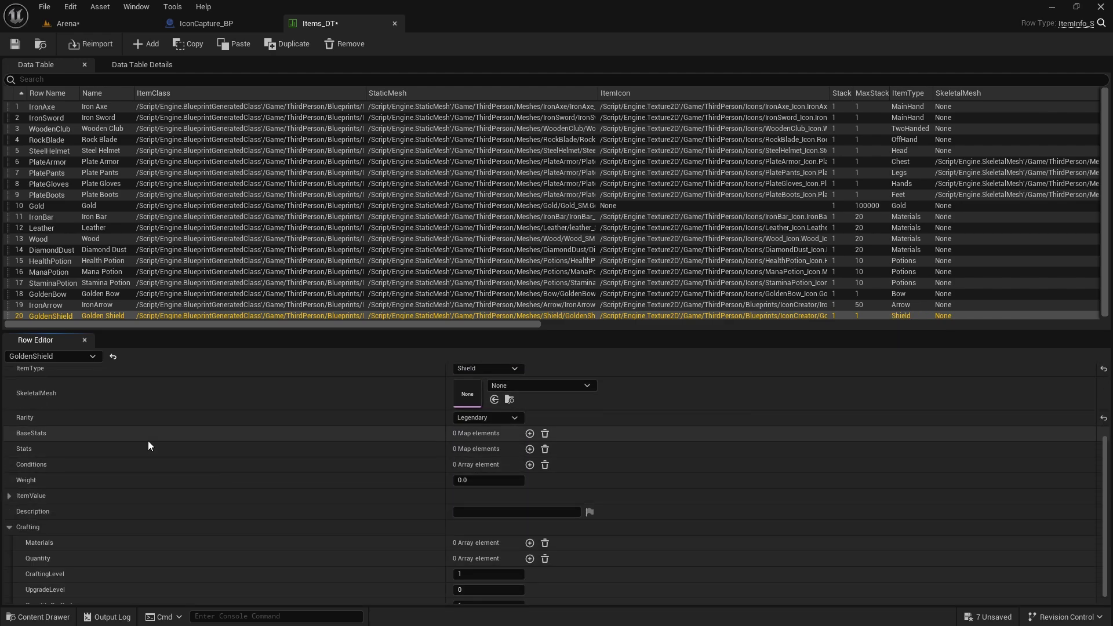
# Add an Armor base stat with a maximum of 100.
pyautogui.click(529, 434)
pyautogui.click(142, 452)
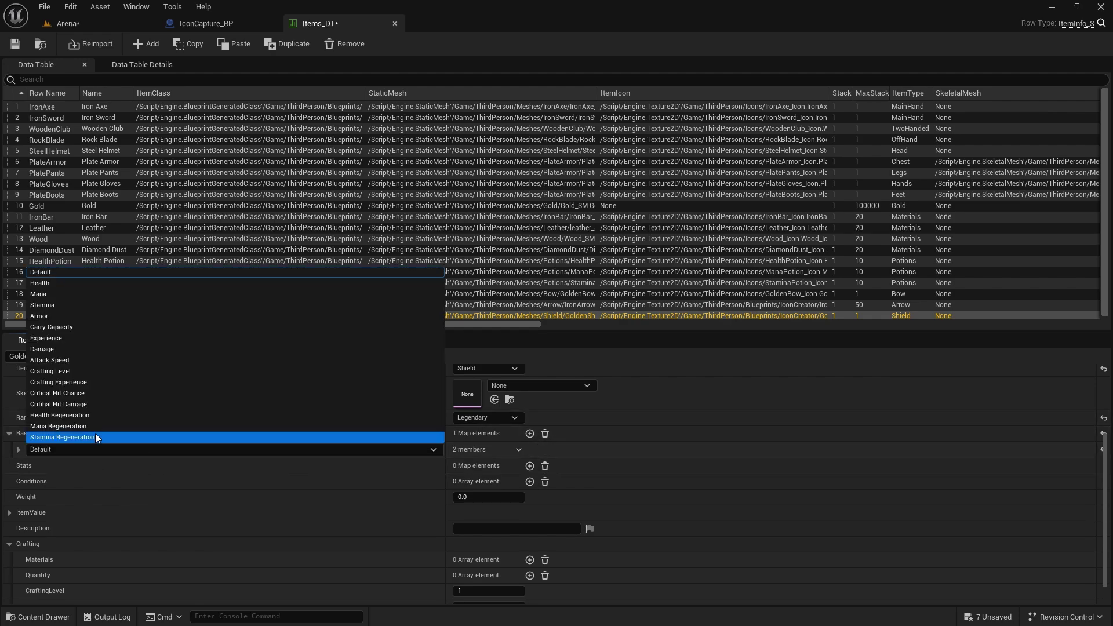
pyautogui.click(49, 314)
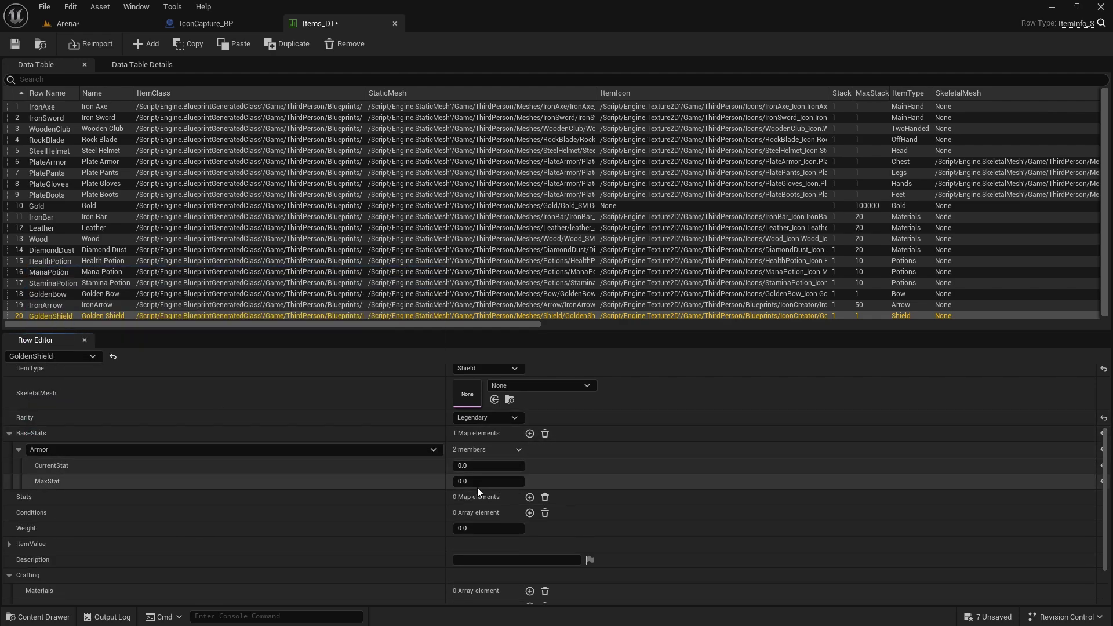
pyautogui.click(476, 466)
pyautogui.click(477, 481)
pyautogui.write('100')
pyautogui.press('Return')
# Raise the Armor maximum to 150 and add a Health entry to Stats.
pyautogui.click(492, 482)
pyautogui.write('150')
pyautogui.press('Return')
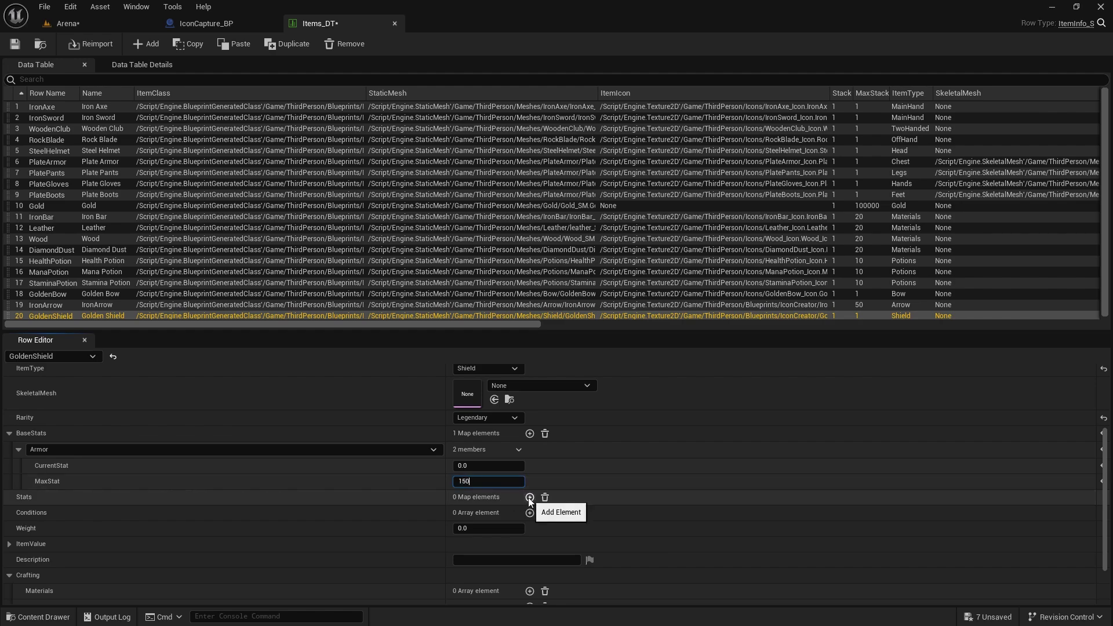
pyautogui.click(528, 497)
pyautogui.click(17, 513)
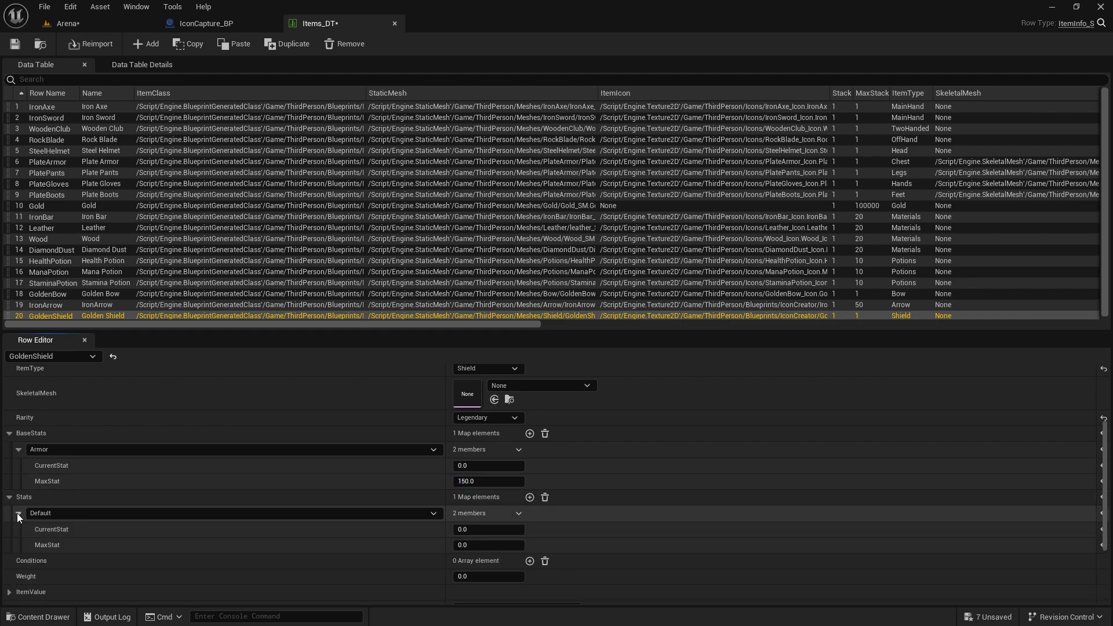
pyautogui.click(224, 513)
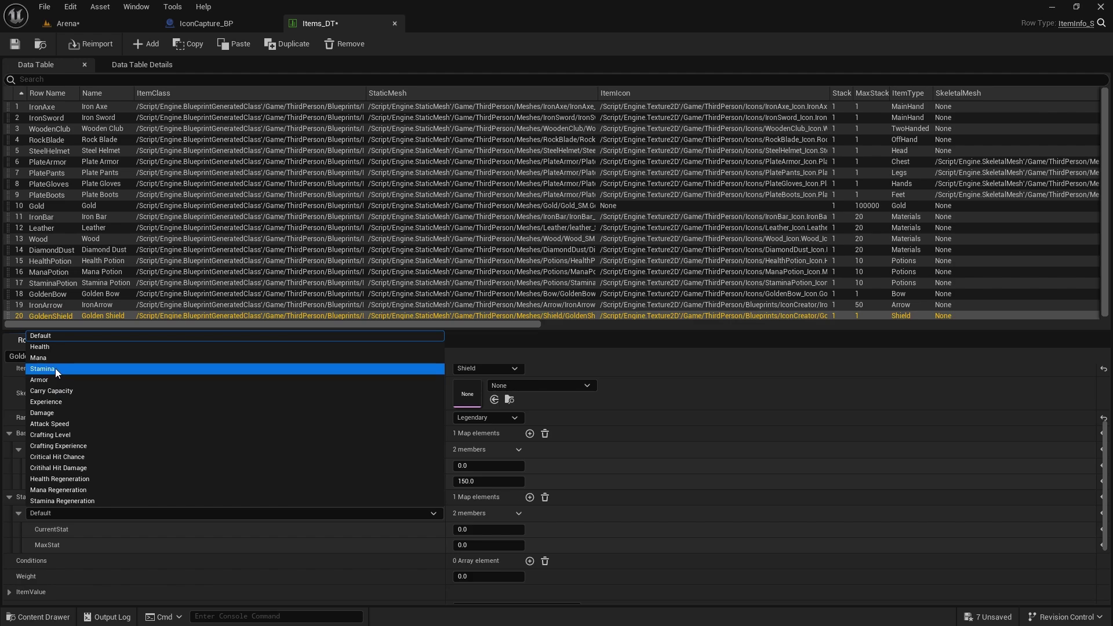
pyautogui.click(47, 351)
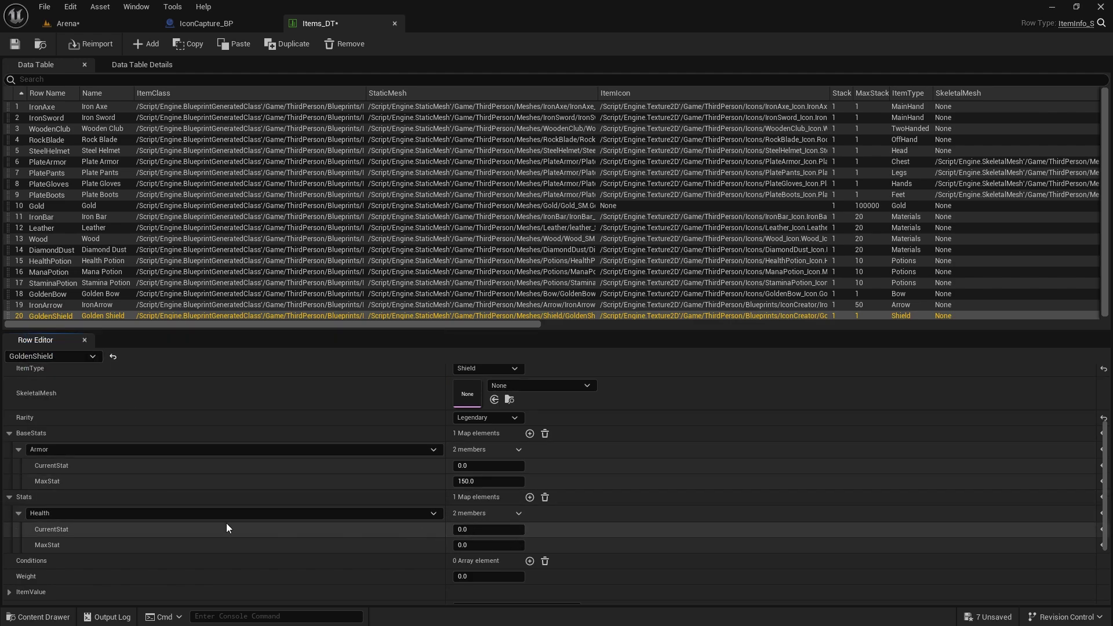
# Add a Stamina stat with a maximum of 50.
pyautogui.click(529, 496)
pyautogui.click(60, 560)
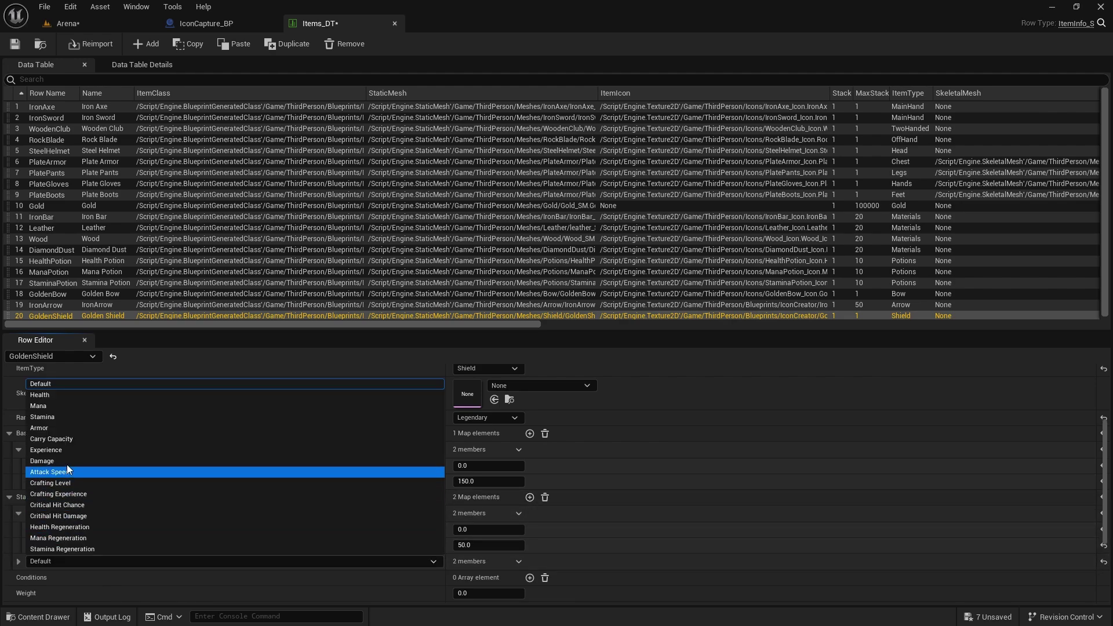
pyautogui.click(45, 417)
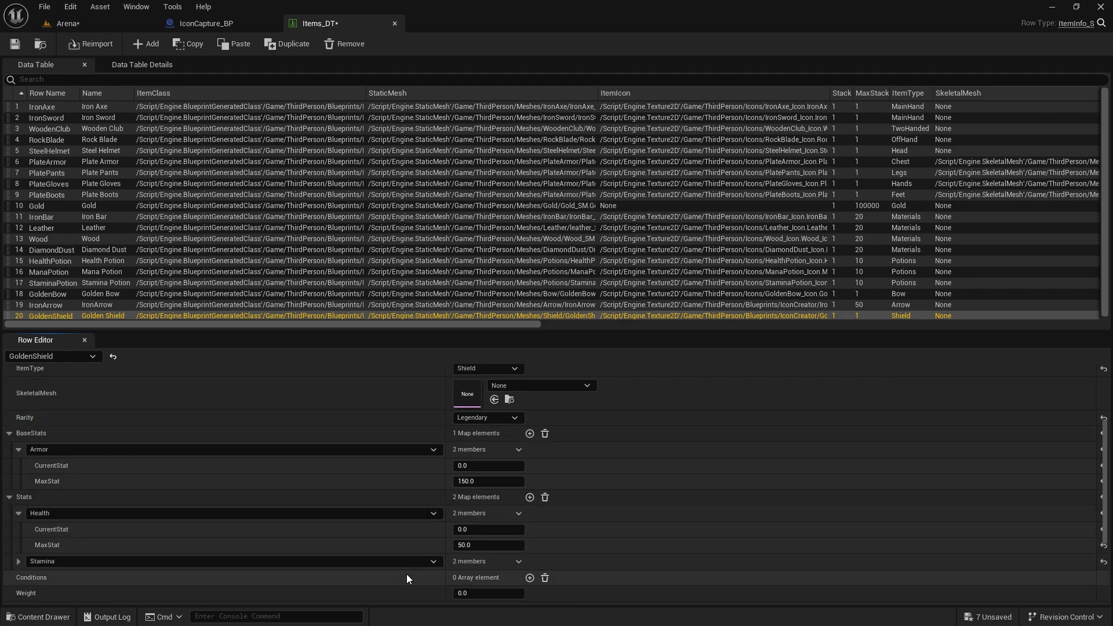
pyautogui.click(18, 561)
pyautogui.scroll(-2, 267, 570)
pyautogui.click(487, 537)
pyautogui.write('50')
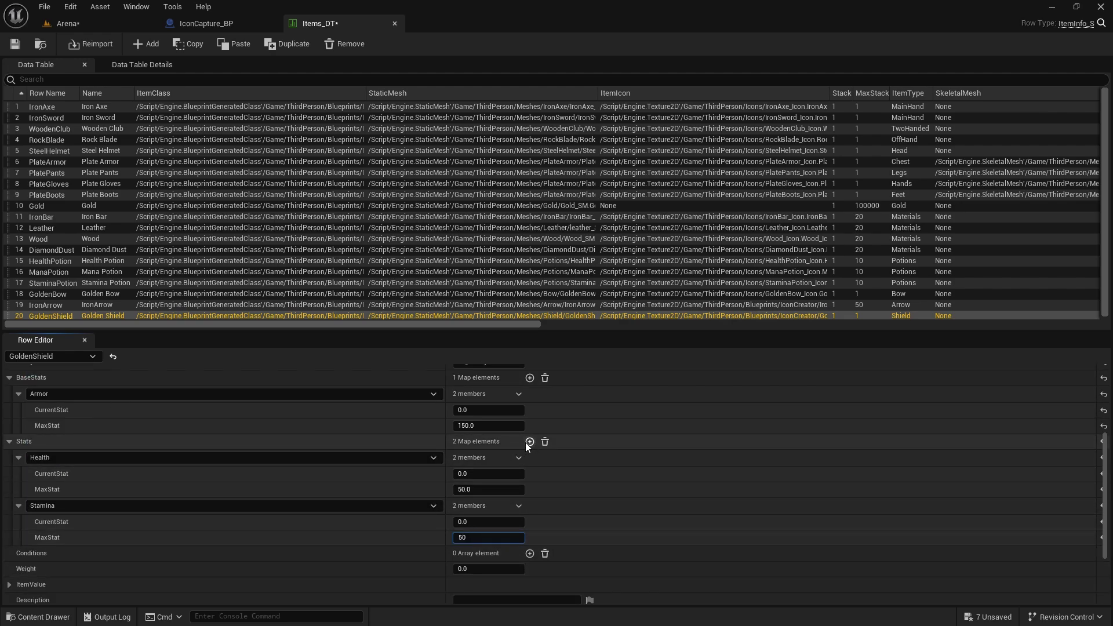
# Add a Health Regeneration stat, then remove it again.
pyautogui.click(529, 441)
pyautogui.scroll(-1, 173, 531)
pyautogui.click(70, 519)
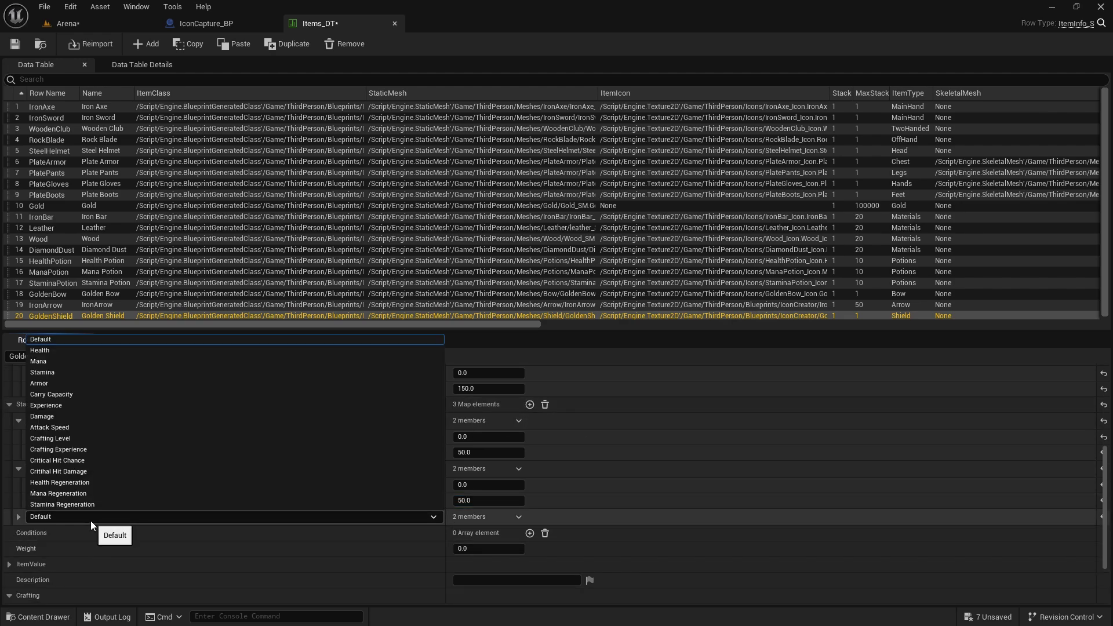
pyautogui.click(72, 485)
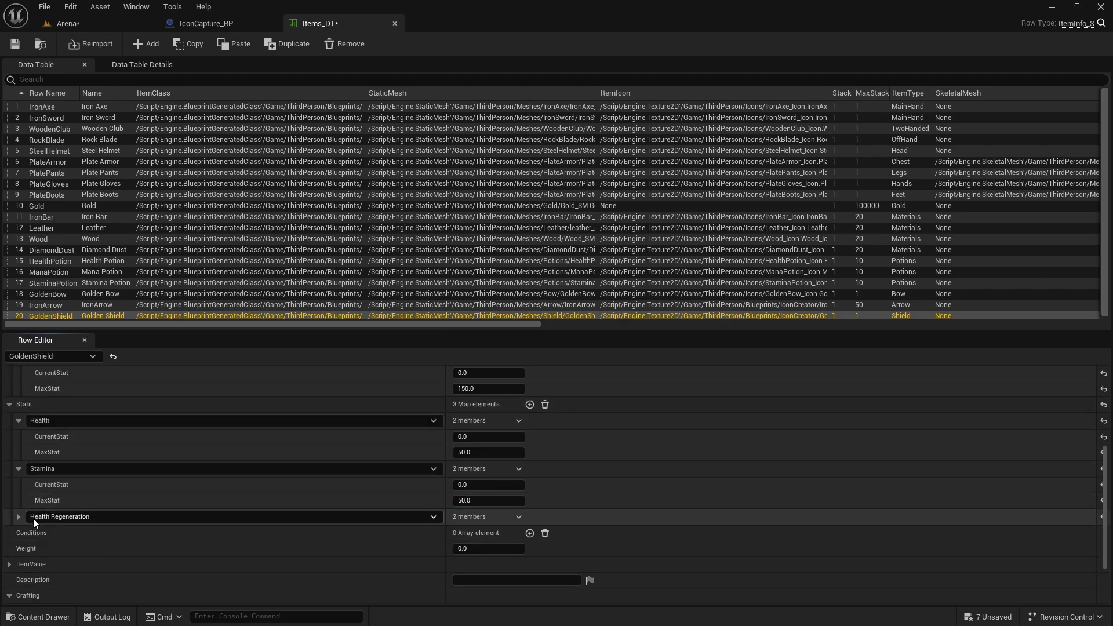
pyautogui.click(19, 516)
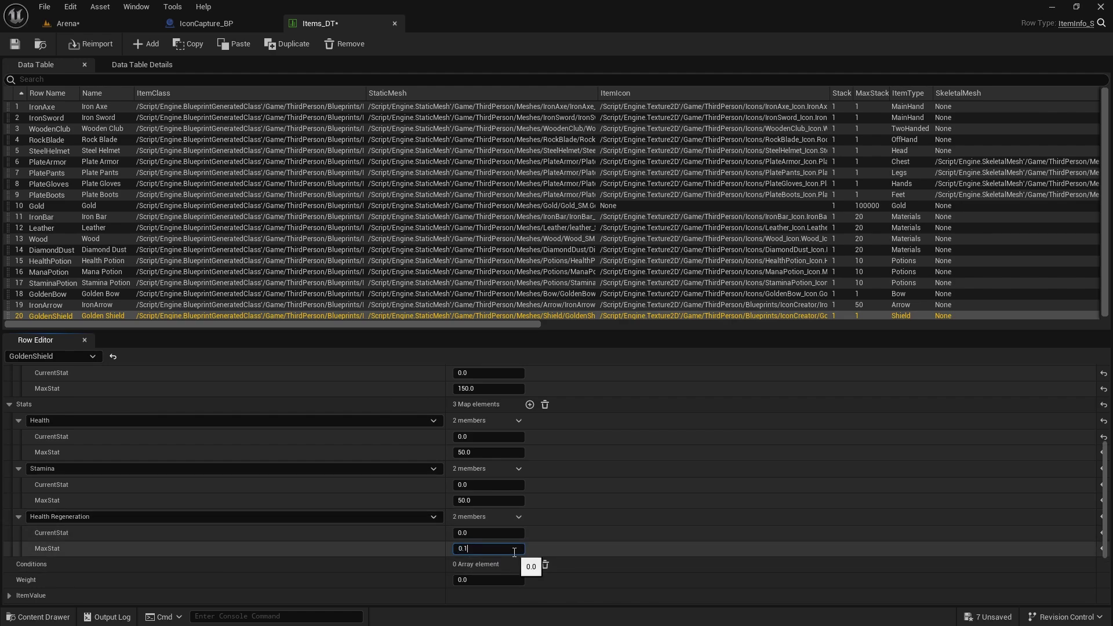
pyautogui.scroll(-2, 544, 541)
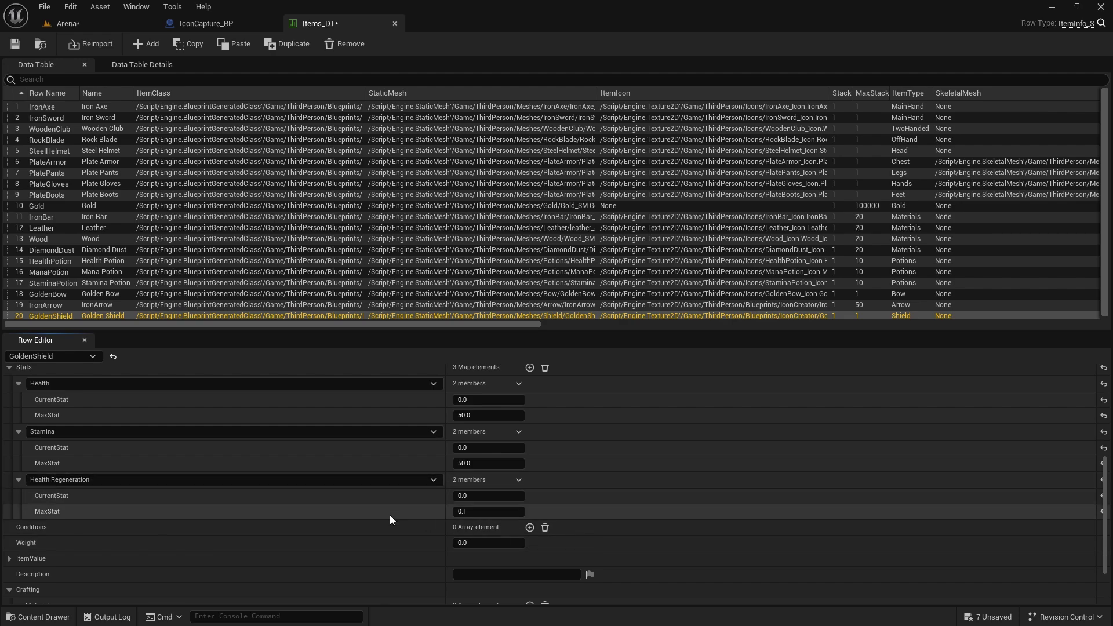
pyautogui.click(468, 512)
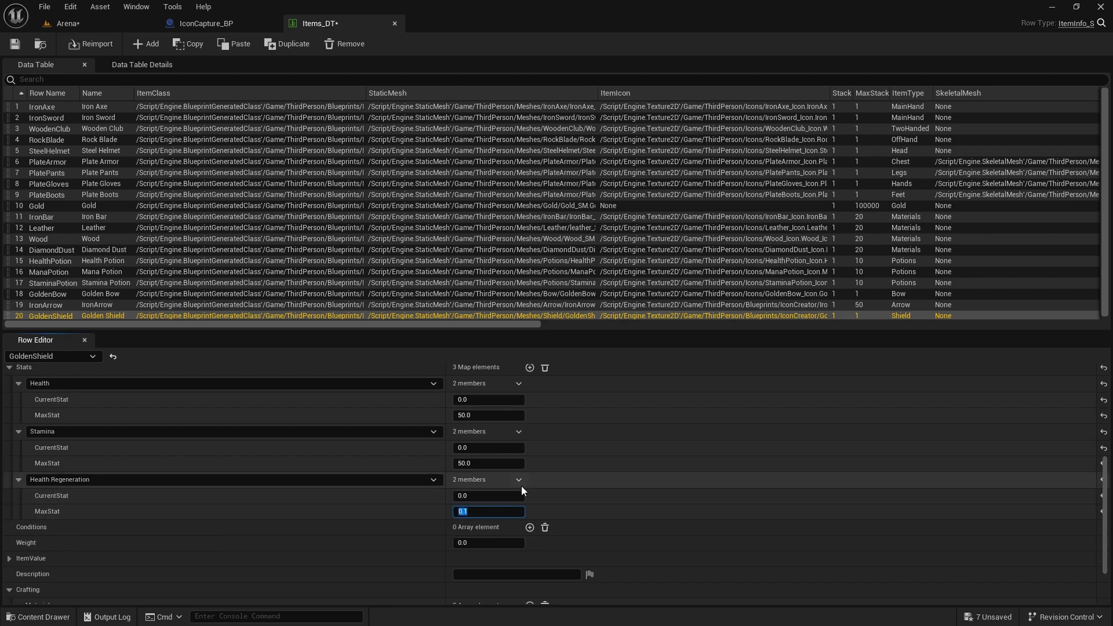
pyautogui.click(520, 485)
pyautogui.click(533, 497)
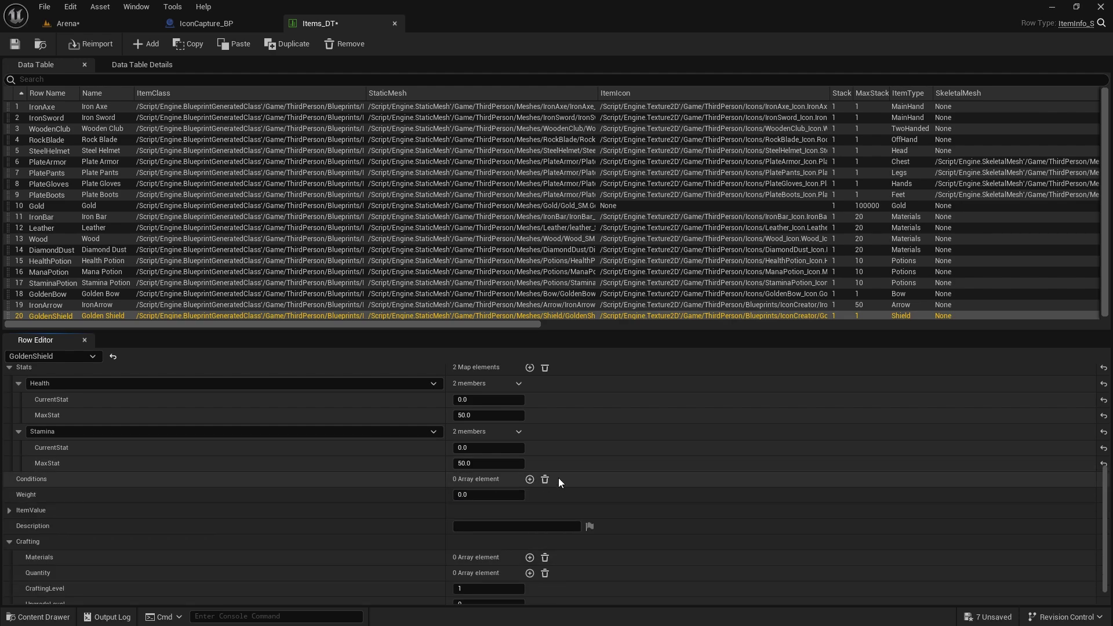
# Add a HealthRegeneration condition to the item, then clear all conditions.
pyautogui.click(529, 480)
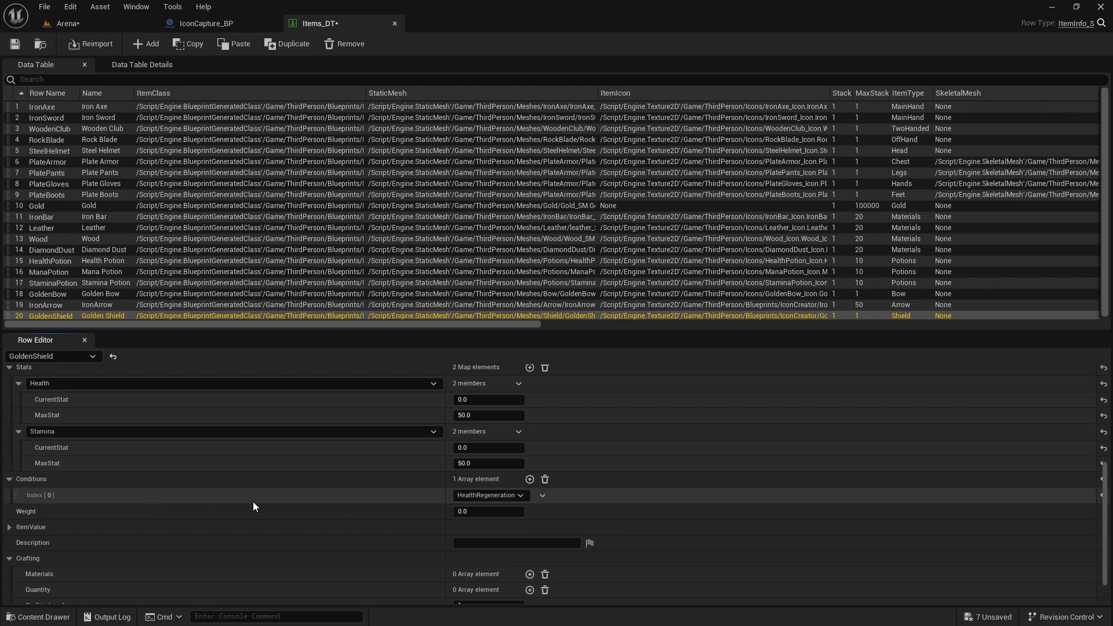
pyautogui.click(464, 497)
pyautogui.click(498, 509)
pyautogui.click(545, 479)
pyautogui.scroll(2, 322, 453)
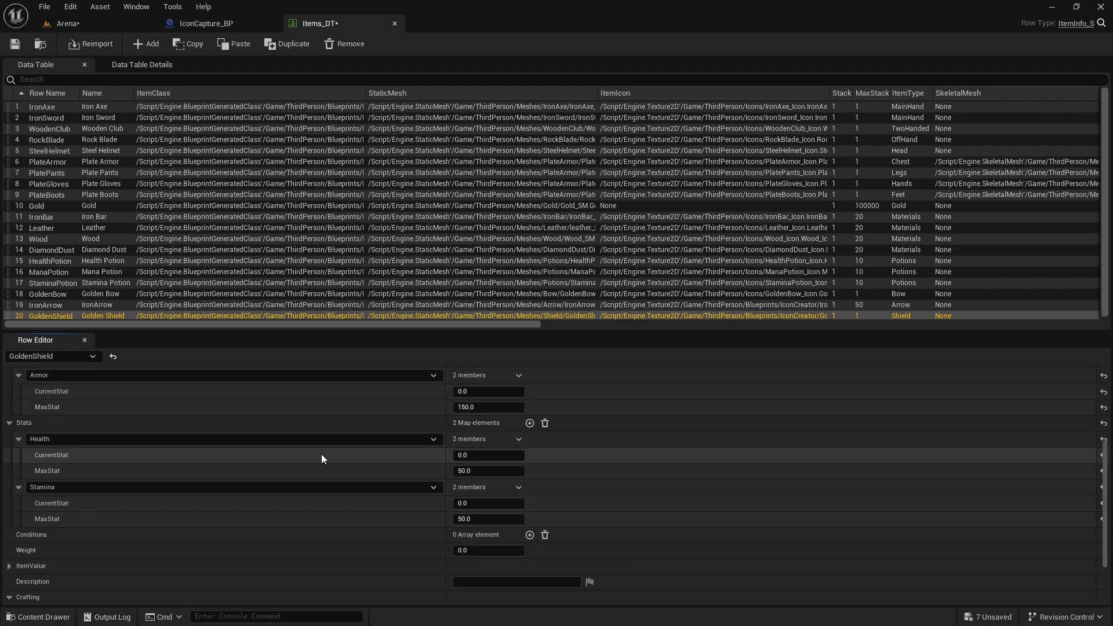
# Add a Critical Hit Chance stat with a maximum of 5.
pyautogui.click(529, 422)
pyautogui.click(63, 535)
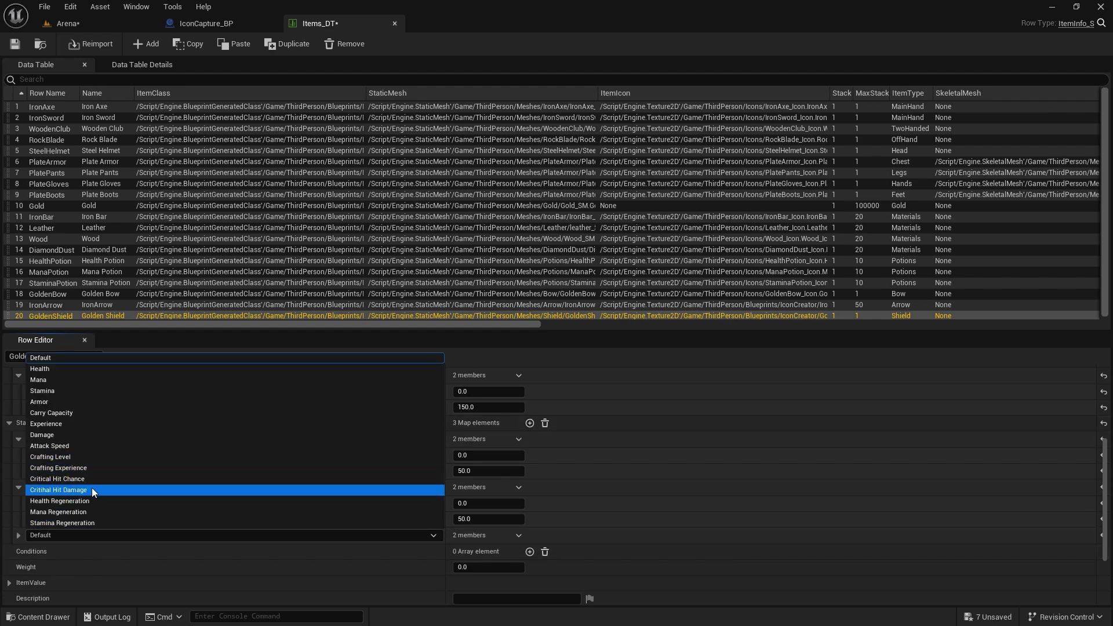
pyautogui.click(73, 479)
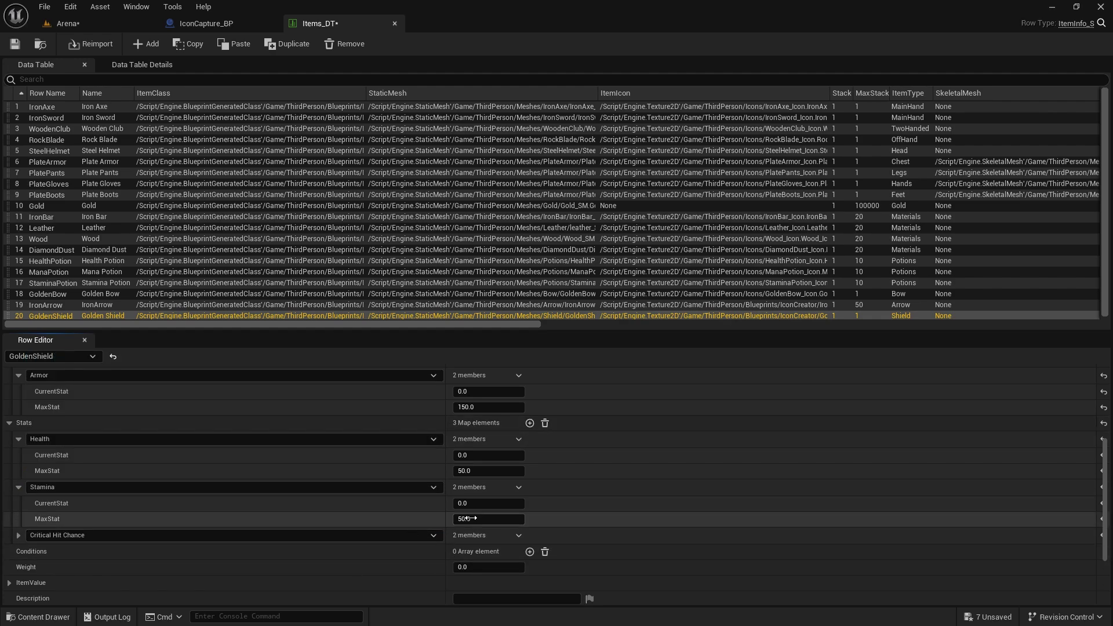
pyautogui.click(19, 535)
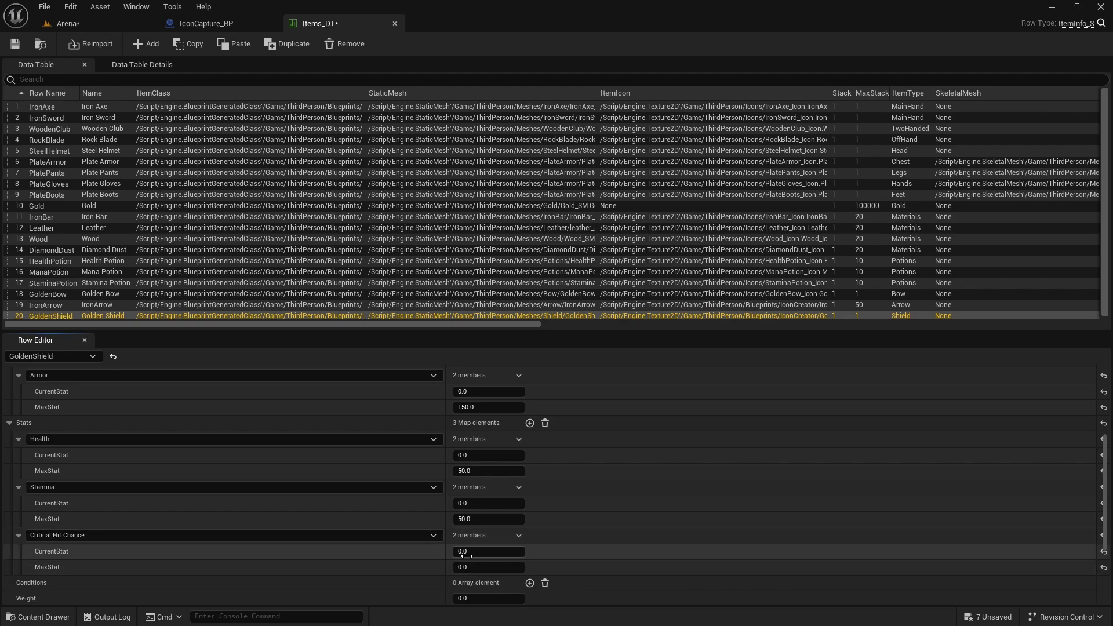
pyautogui.click(473, 566)
pyautogui.scroll(-1, 573, 558)
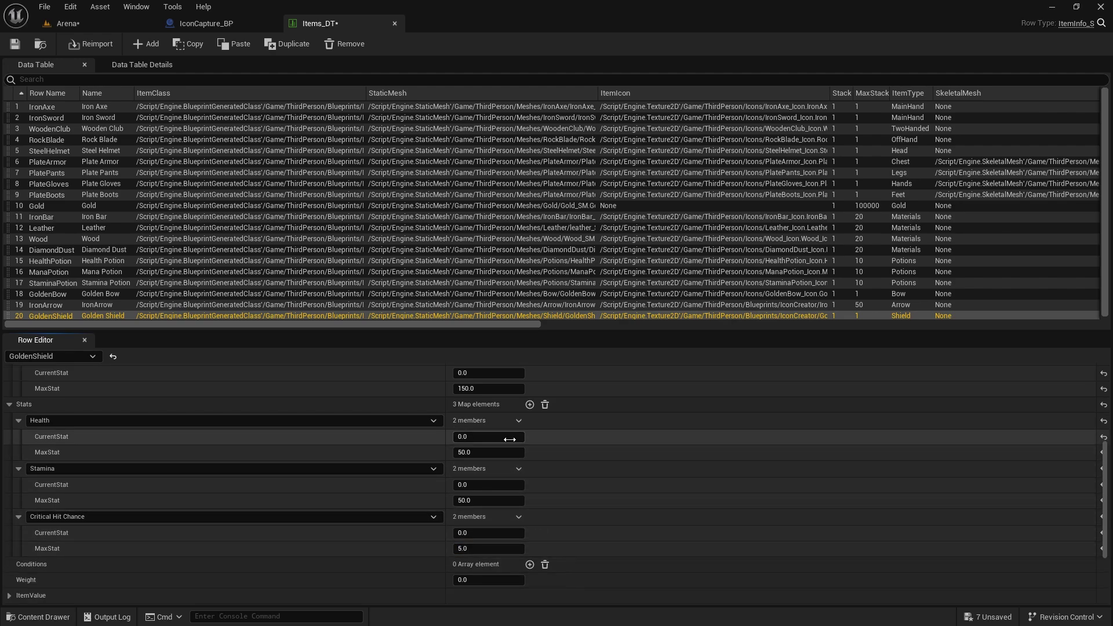
# Add a Critihal Hit Damage stat with a maximum of 50.
pyautogui.click(529, 404)
pyautogui.scroll(-2, 232, 557)
pyautogui.click(125, 533)
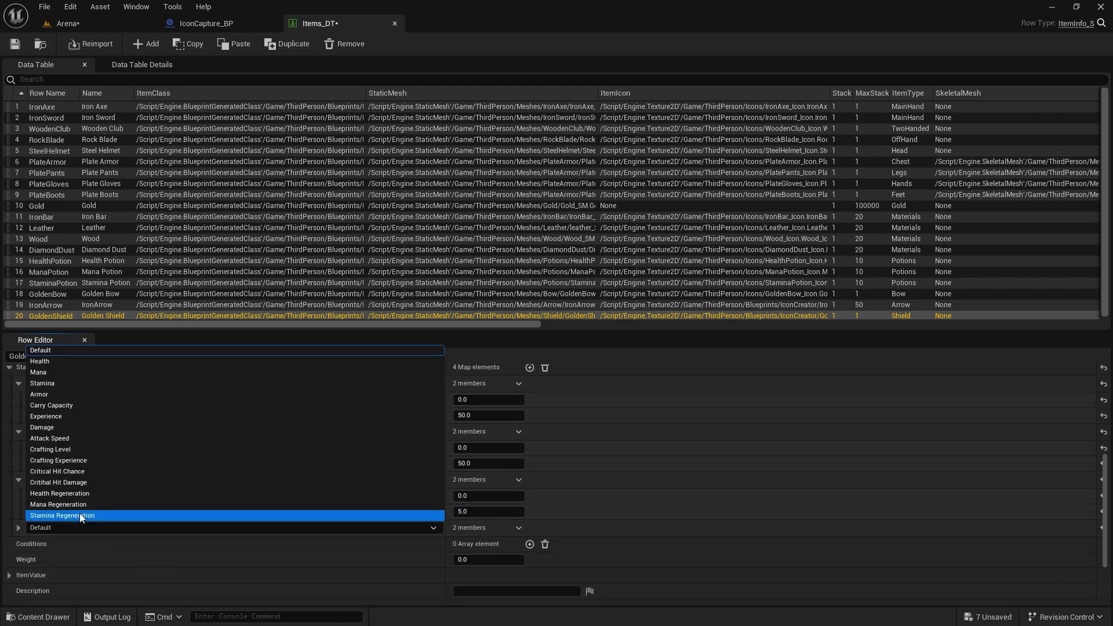
pyautogui.click(71, 482)
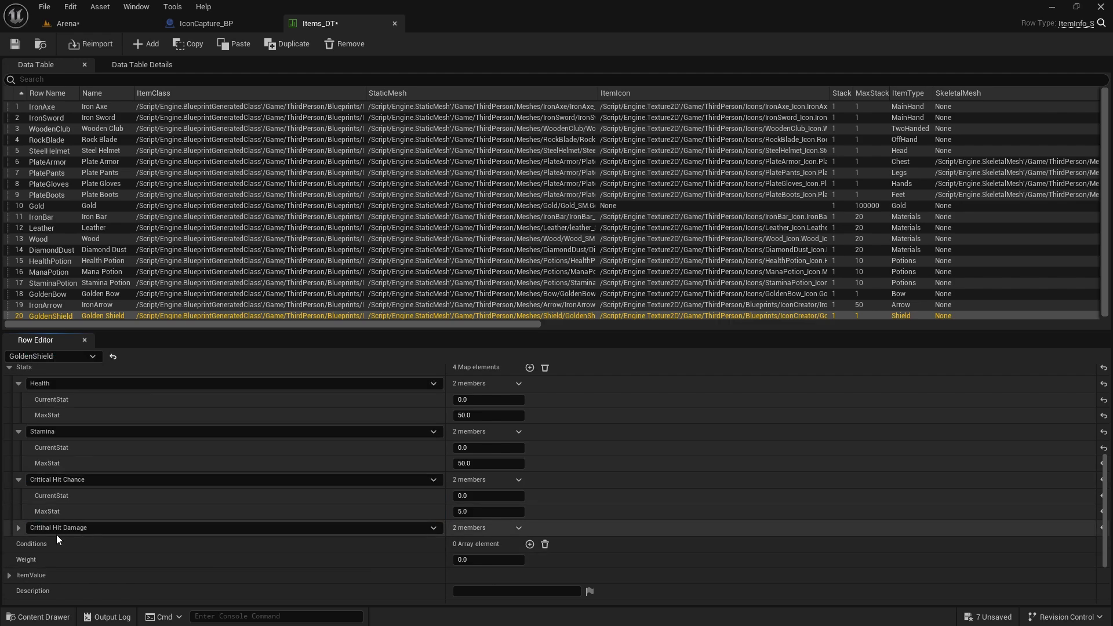
pyautogui.click(19, 527)
pyautogui.click(479, 559)
pyautogui.write('50')
pyautogui.press('Return')
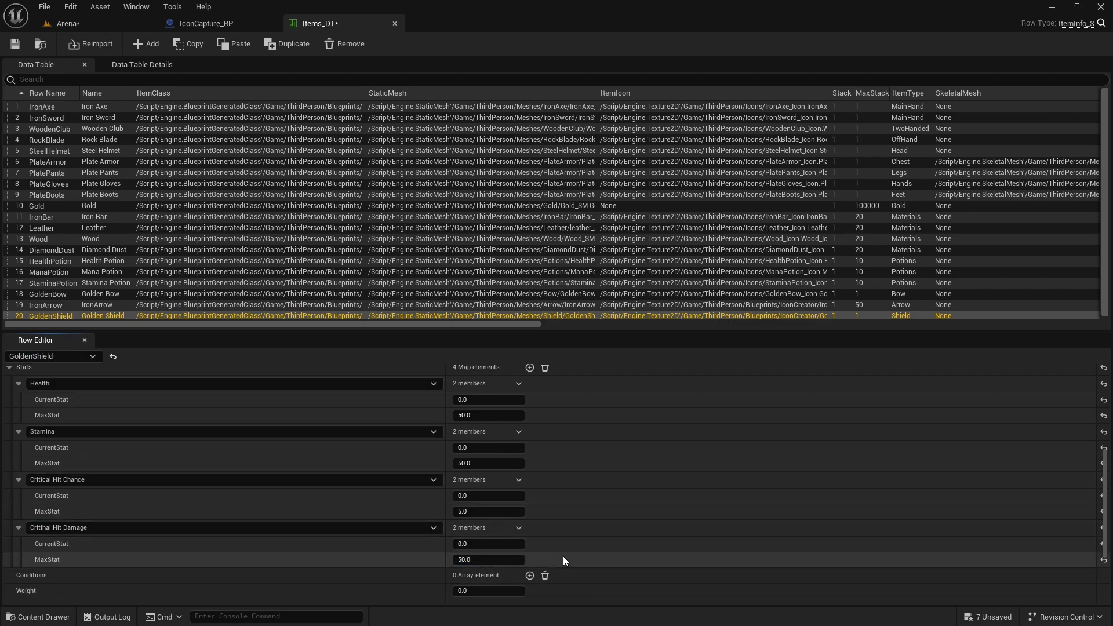
# Save Items_DT, then set GoldenShield's weight to 8, price to 500 and sell value to 100.
pyautogui.click(14, 43)
pyautogui.scroll(-4, 257, 509)
pyautogui.scroll(-3, 256, 507)
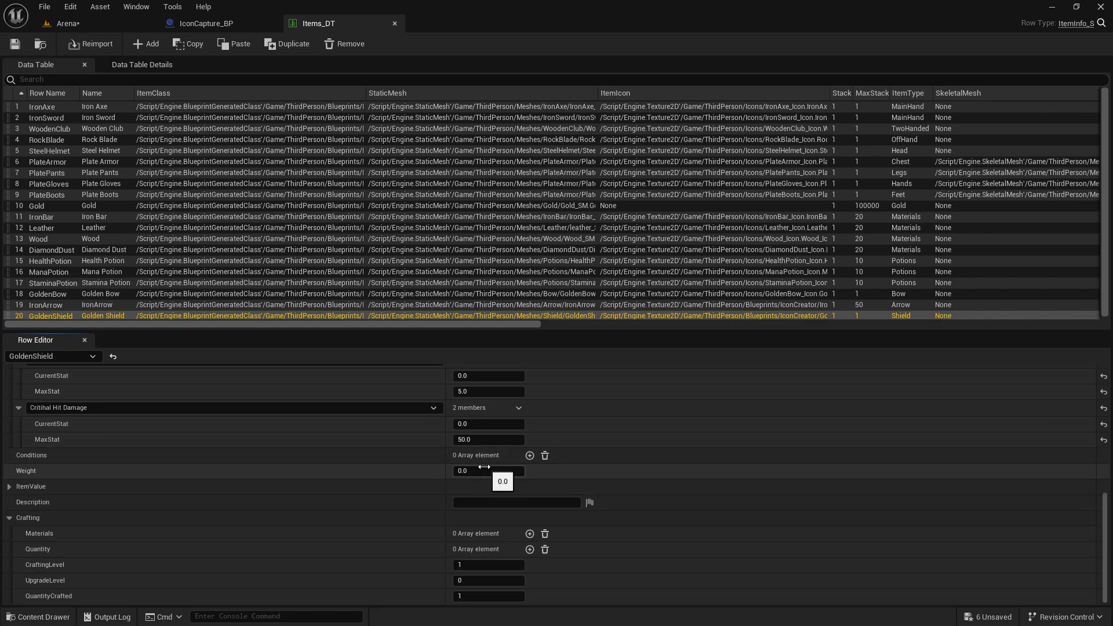
pyautogui.click(484, 467)
pyautogui.write('8')
pyautogui.press('Return')
pyautogui.click(10, 487)
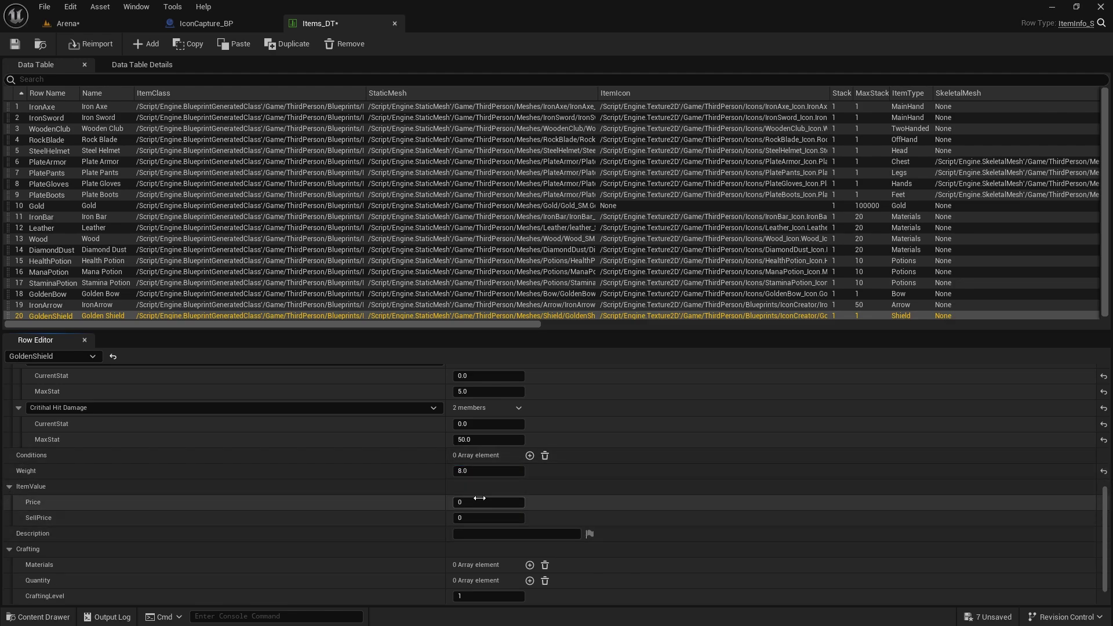
pyautogui.write('500100')
pyautogui.press('Return')
# Add a crafting material of 20 IronBar from Items_DT.
pyautogui.scroll(-1, 575, 511)
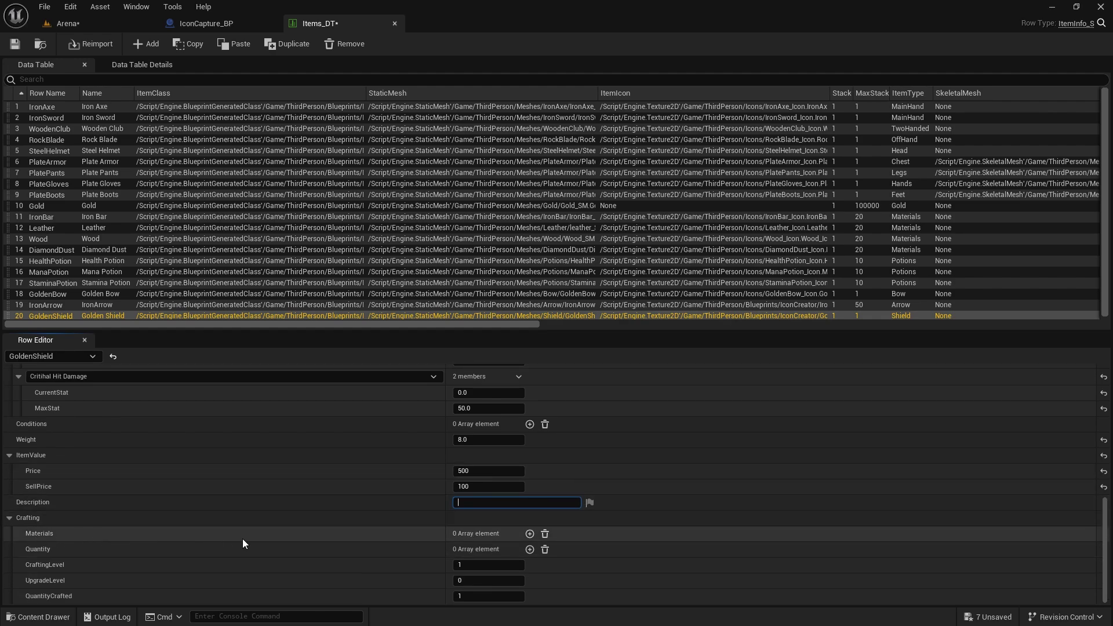
pyautogui.click(529, 533)
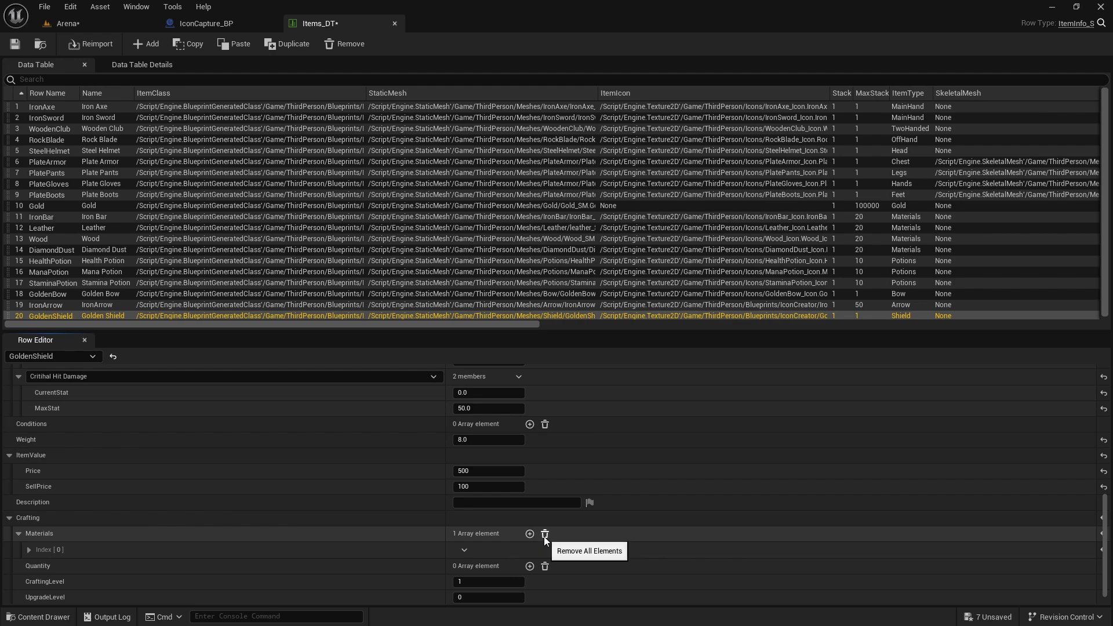
pyautogui.click(28, 549)
pyautogui.scroll(-2, 364, 576)
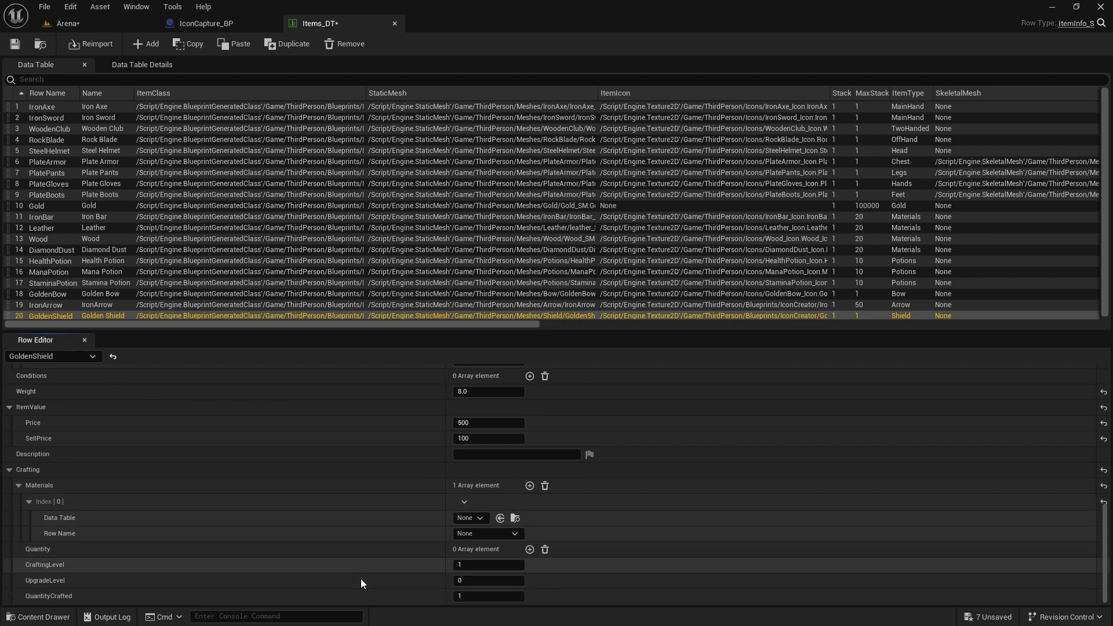
pyautogui.click(471, 518)
pyautogui.click(535, 413)
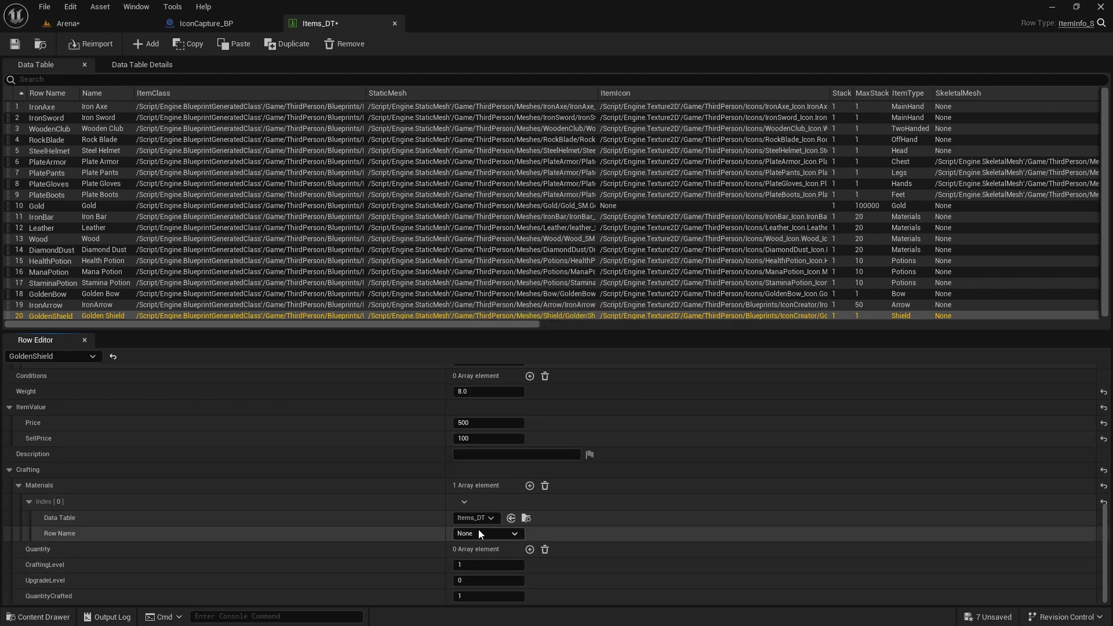
pyautogui.click(484, 532)
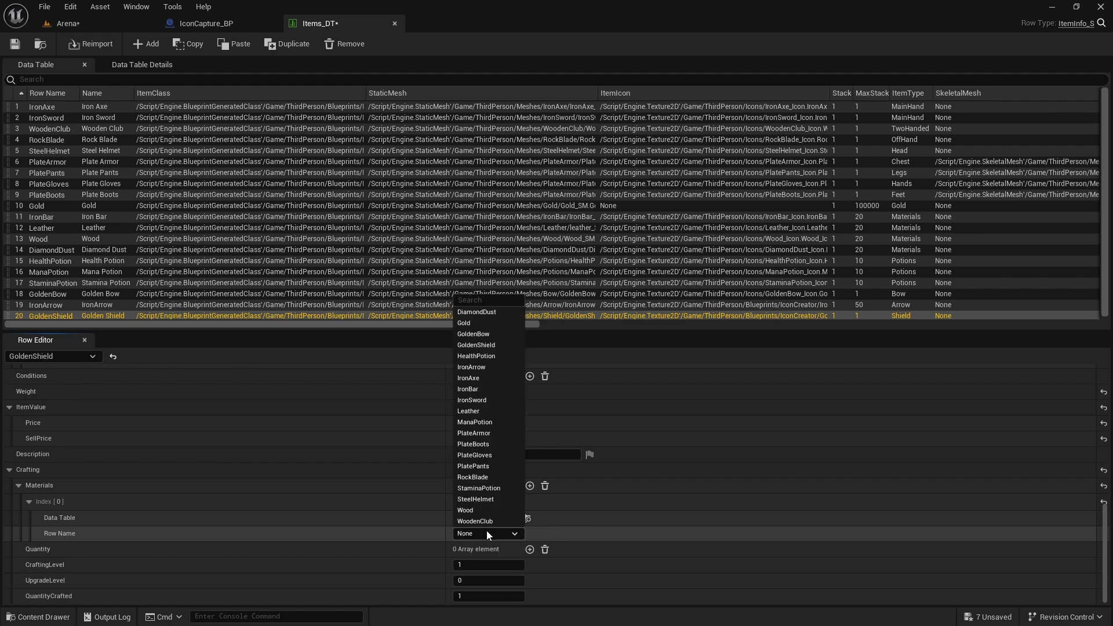
pyautogui.click(484, 392)
pyautogui.click(530, 549)
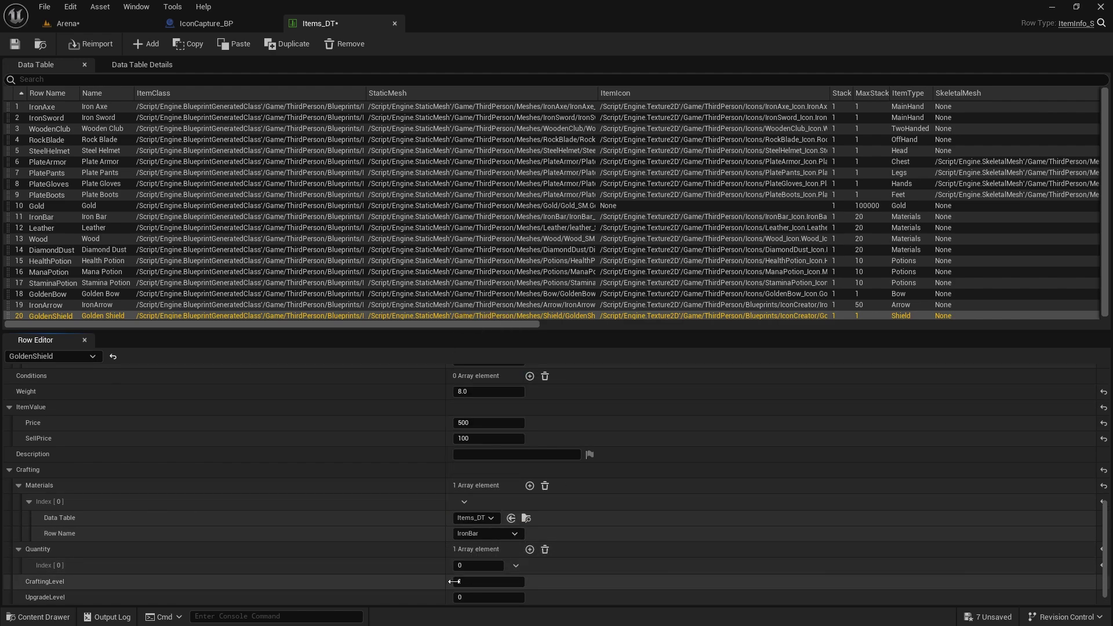
pyautogui.press('Return')
pyautogui.press('Return')
pyautogui.press('Return')
pyautogui.scroll(-1, 588, 559)
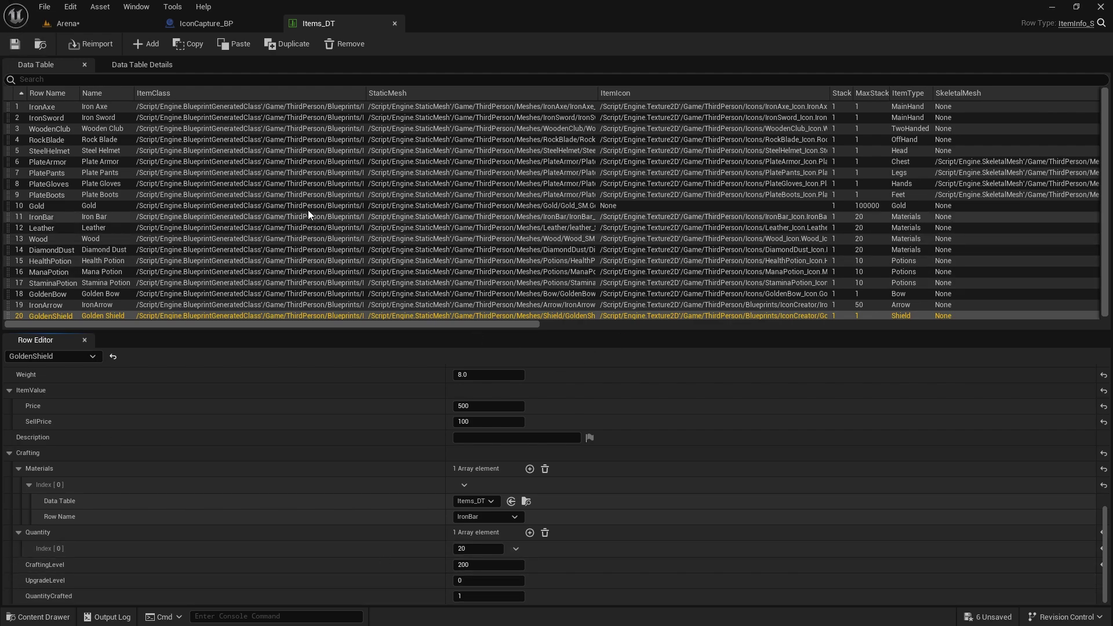
# In the Arena level, duplicate the PlatePants pickup into SteelHelmet and GoldenShield pickups.
pyautogui.click(112, 22)
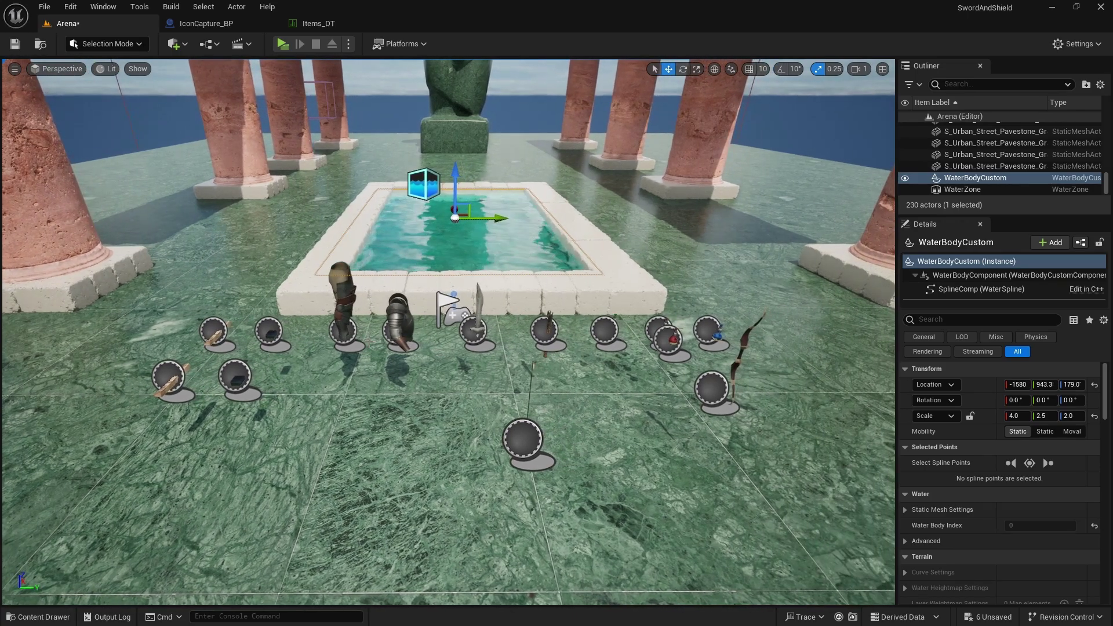
pyautogui.click(355, 312)
pyautogui.keyDown('alt'); pyautogui.moveTo(357, 313); pyautogui.dragTo(299, 445); pyautogui.keyUp('alt')
pyautogui.click(318, 342)
pyautogui.click(1037, 494)
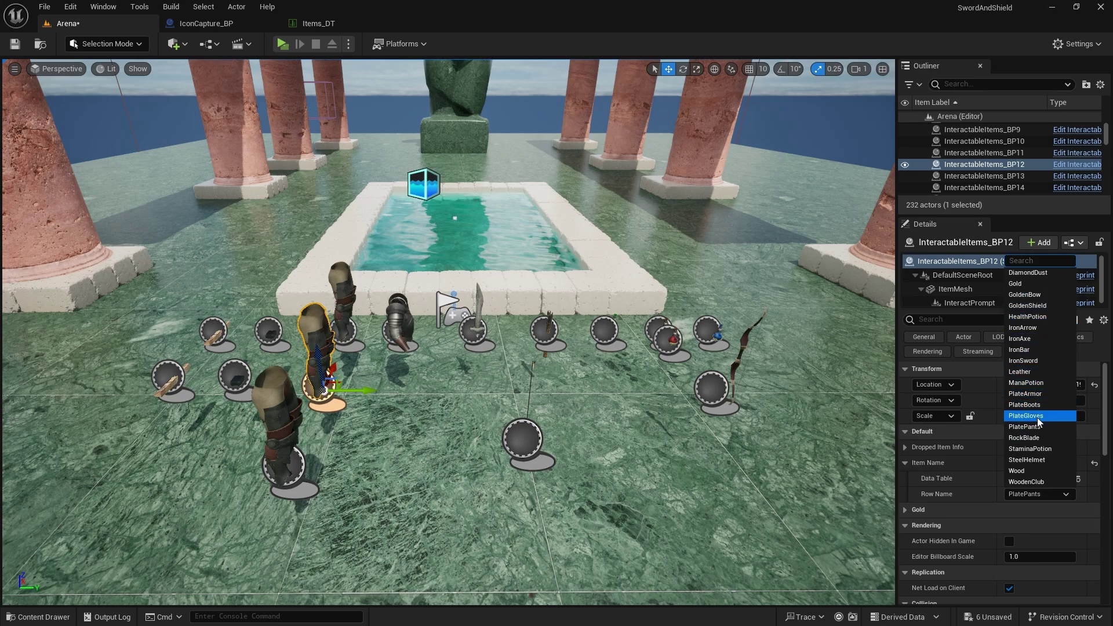
pyautogui.click(1033, 462)
pyautogui.click(280, 412)
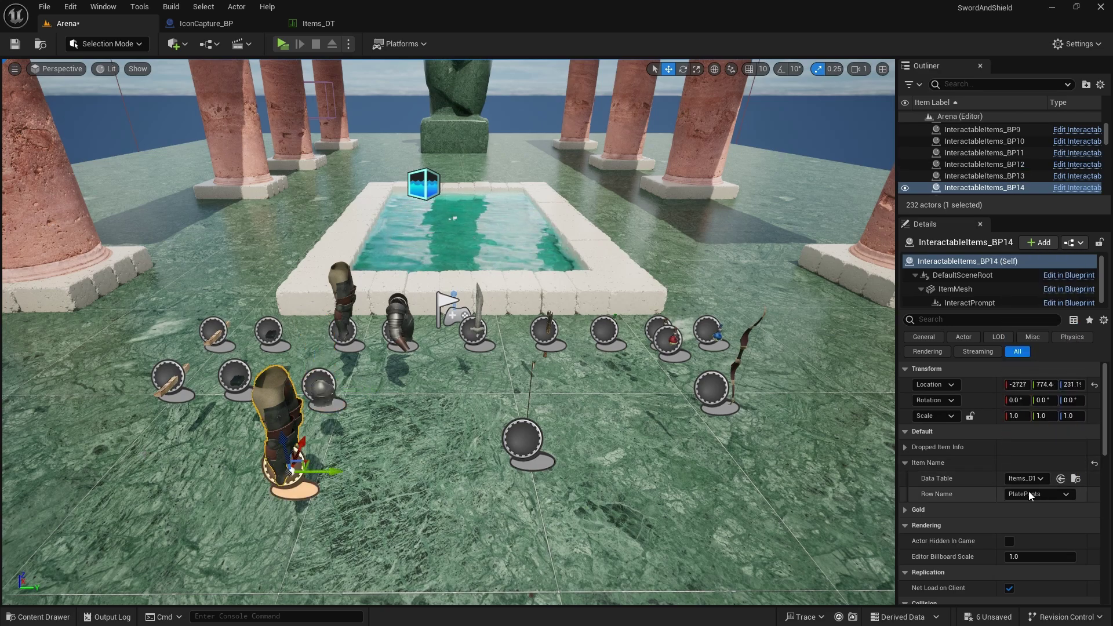
pyautogui.click(1058, 496)
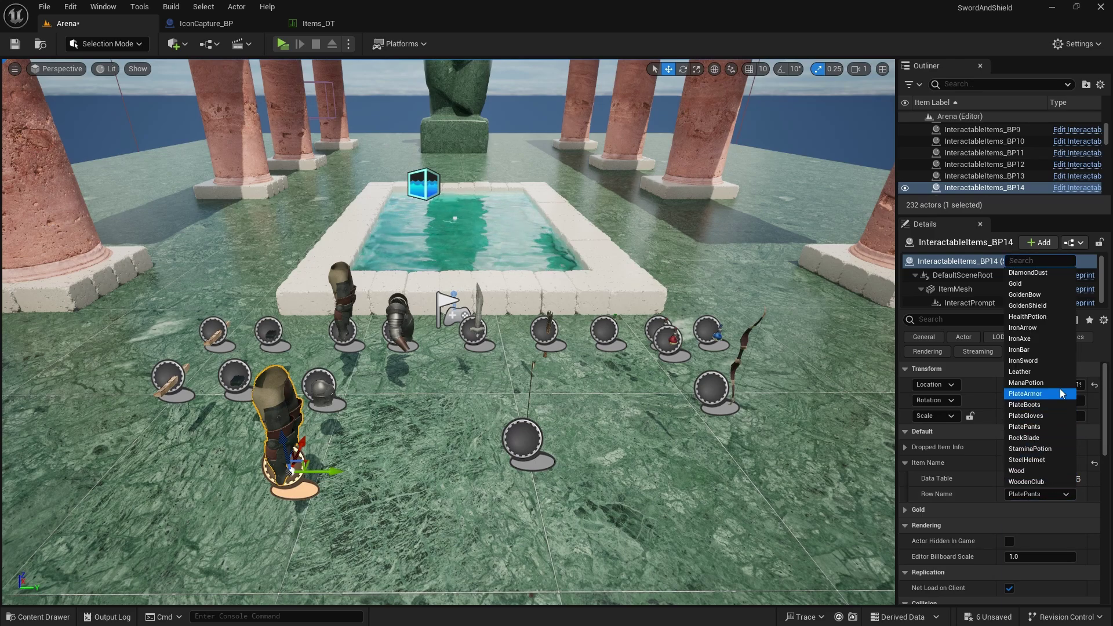
pyautogui.click(1036, 306)
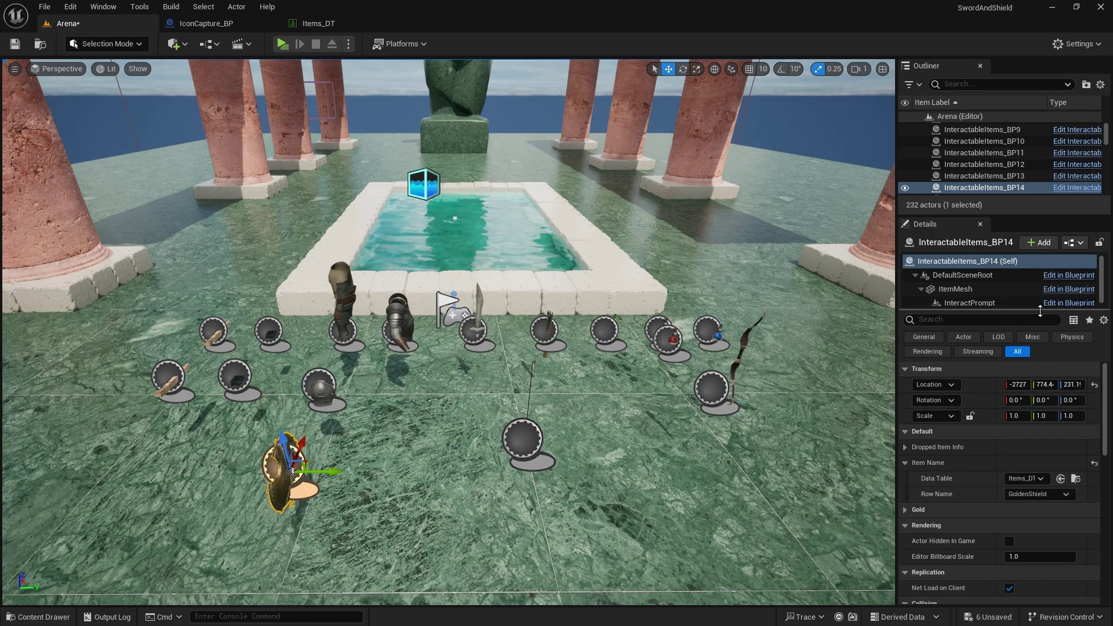
# Duplicate the PlateArmor pickup into PlateGloves and PlateBoots pickups.
pyautogui.click(402, 324)
pyautogui.moveTo(424, 332); pyautogui.dragTo(423, 295, button='right')
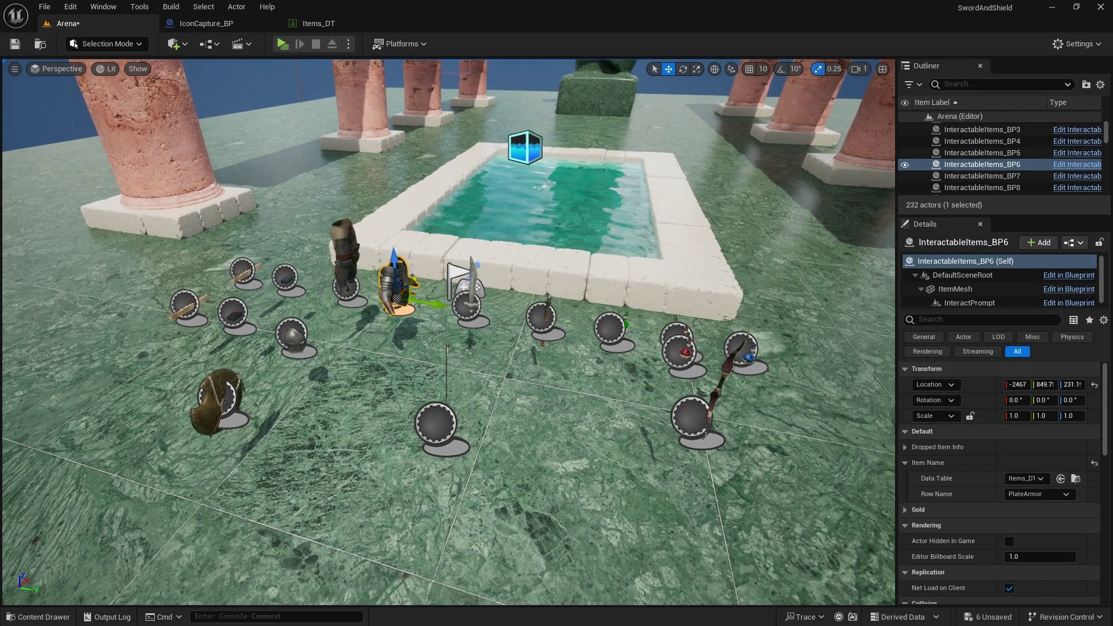
pyautogui.keyDown('alt'); pyautogui.moveTo(396, 289); pyautogui.dragTo(355, 332); pyautogui.keyUp('alt')
pyautogui.click(1037, 494)
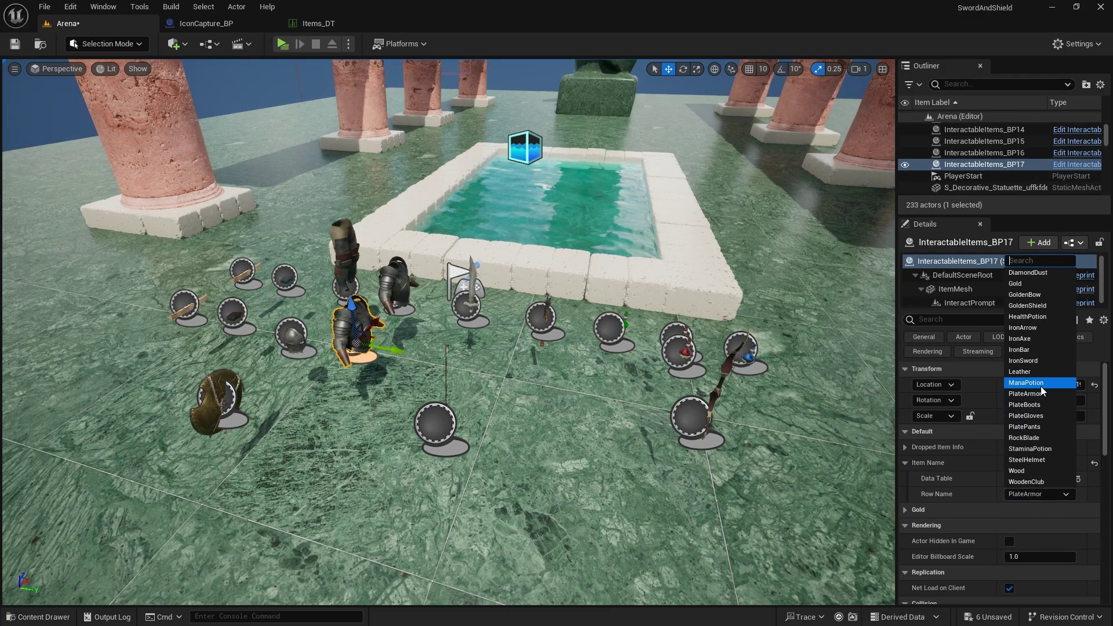
pyautogui.click(1032, 415)
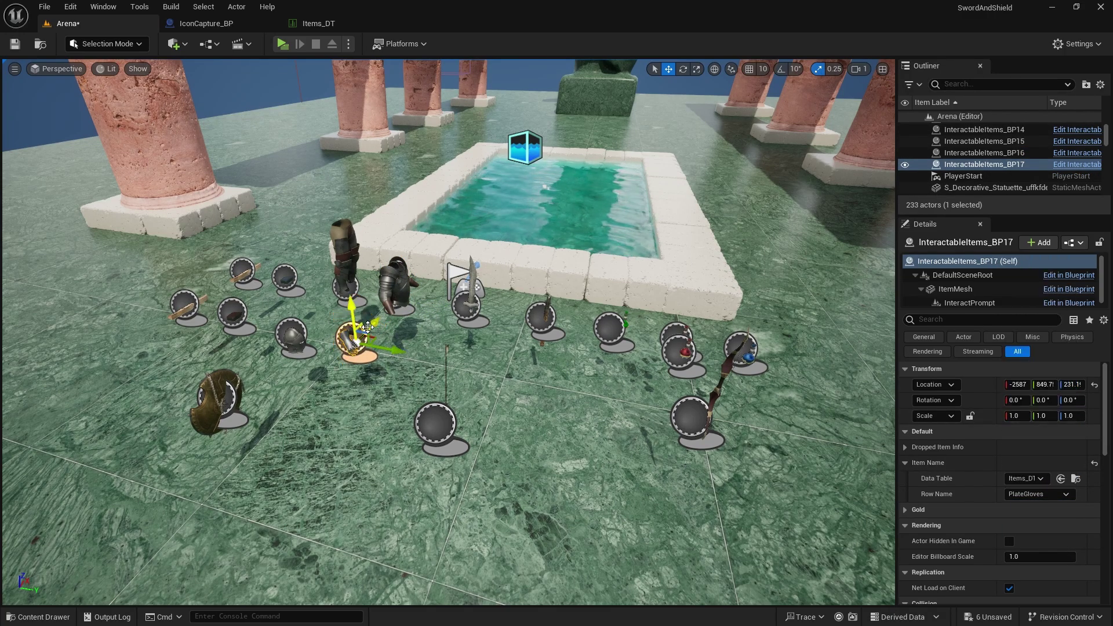
pyautogui.keyDown('alt'); pyautogui.moveTo(369, 324); pyautogui.dragTo(317, 380); pyautogui.keyUp('alt')
pyautogui.click(1034, 493)
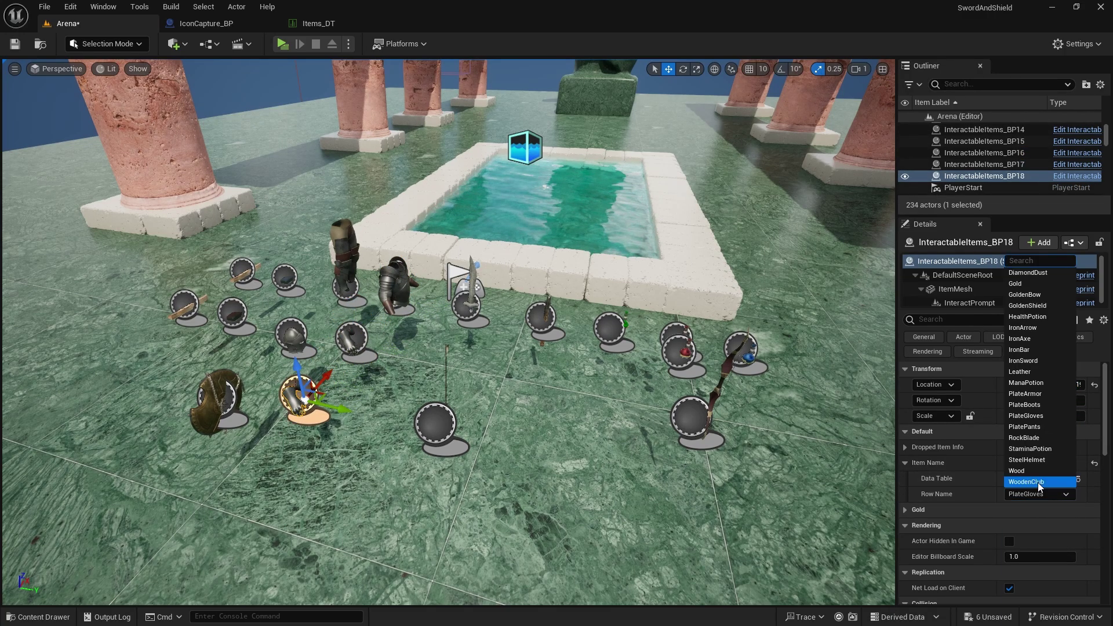
pyautogui.click(1027, 408)
pyautogui.moveTo(558, 234)
pyautogui.mouseDown(button='right')
pyautogui.moveTo(553, 218)
pyautogui.moveTo(551, 232)
pyautogui.mouseUp(button='right')
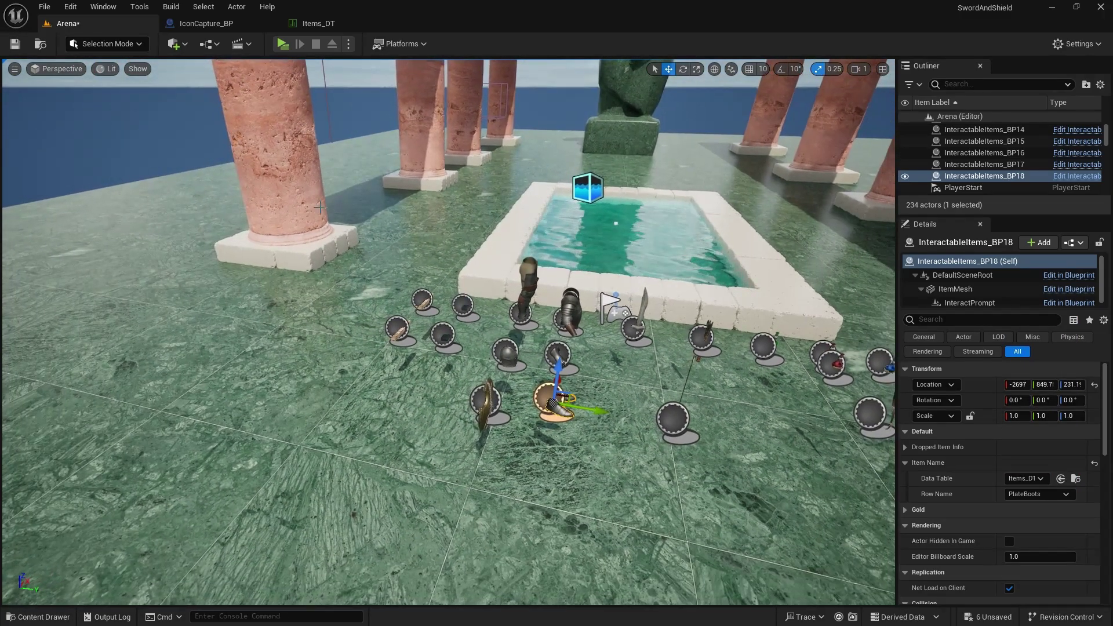
# Open Player_BP and its character body skeletal mesh.
pyautogui.click(197, 27)
pyautogui.hotkey('ctrl', 'space')
pyautogui.doubleClick(458, 542)
pyautogui.scroll(-2, 76, 186)
pyautogui.scroll(1, 58, 128)
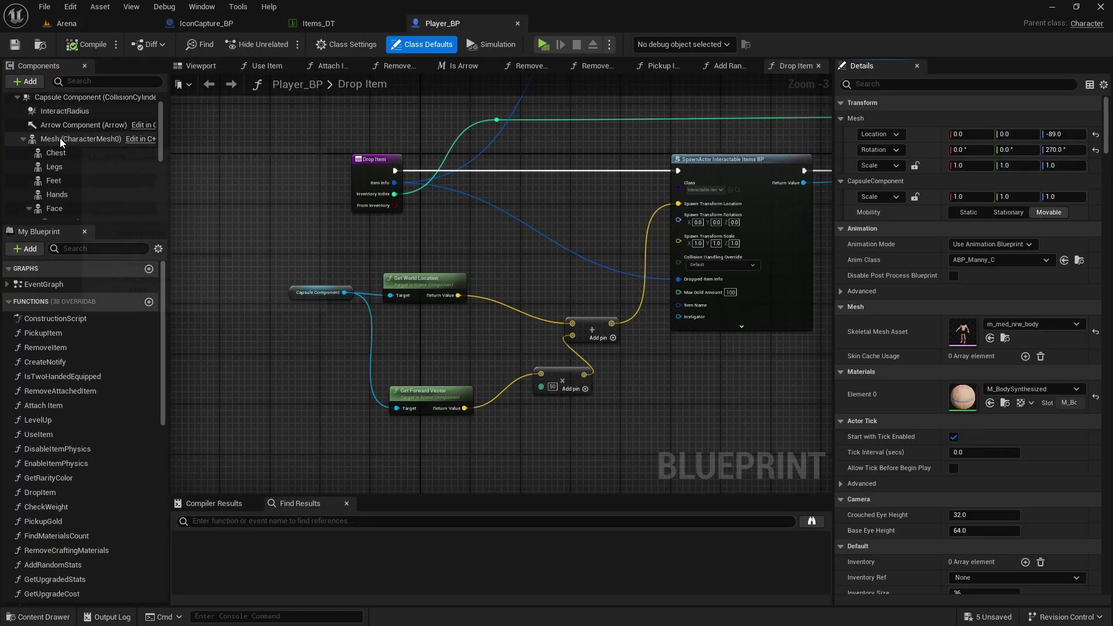
pyautogui.click(61, 139)
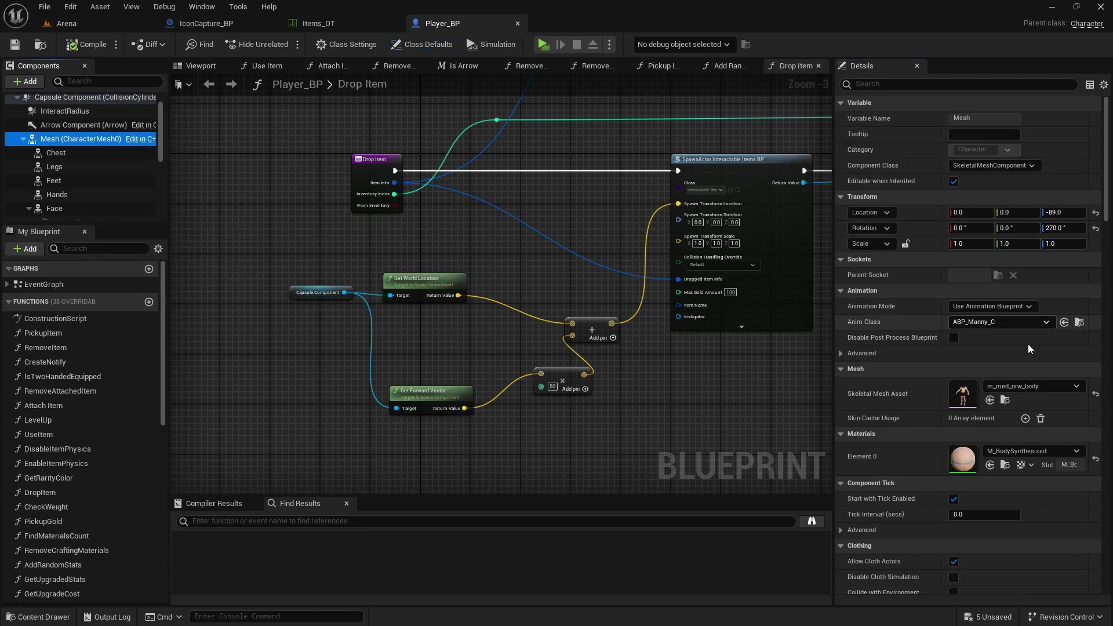
pyautogui.doubleClick(960, 394)
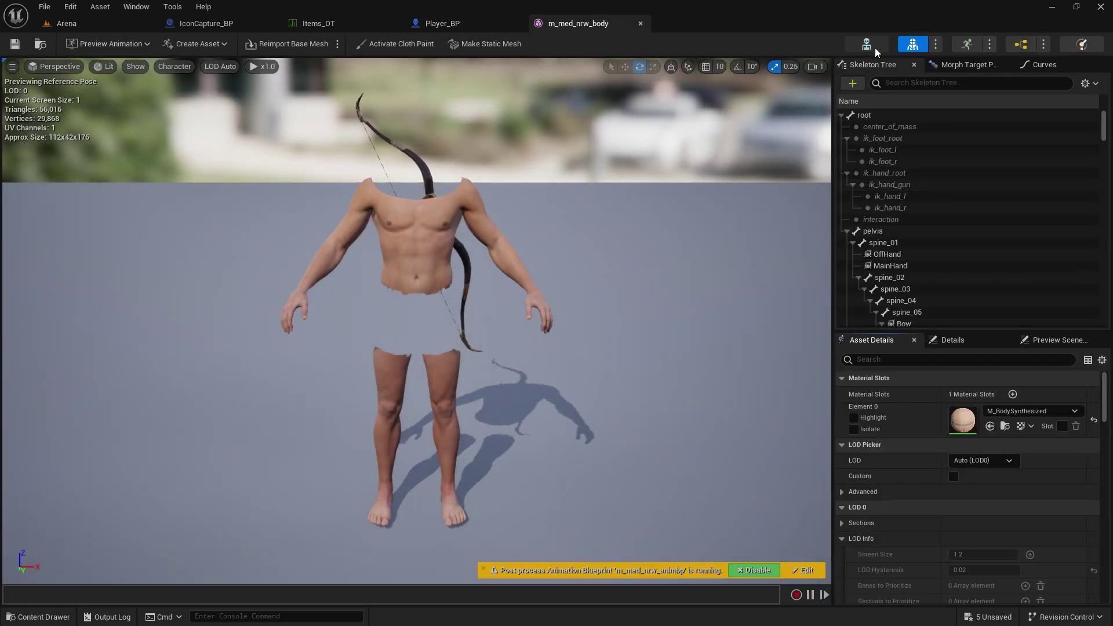
# Open the SK_Mannequin skeleton editor with SKM_Manny as the preview mesh.
pyautogui.click(874, 47)
pyautogui.click(119, 44)
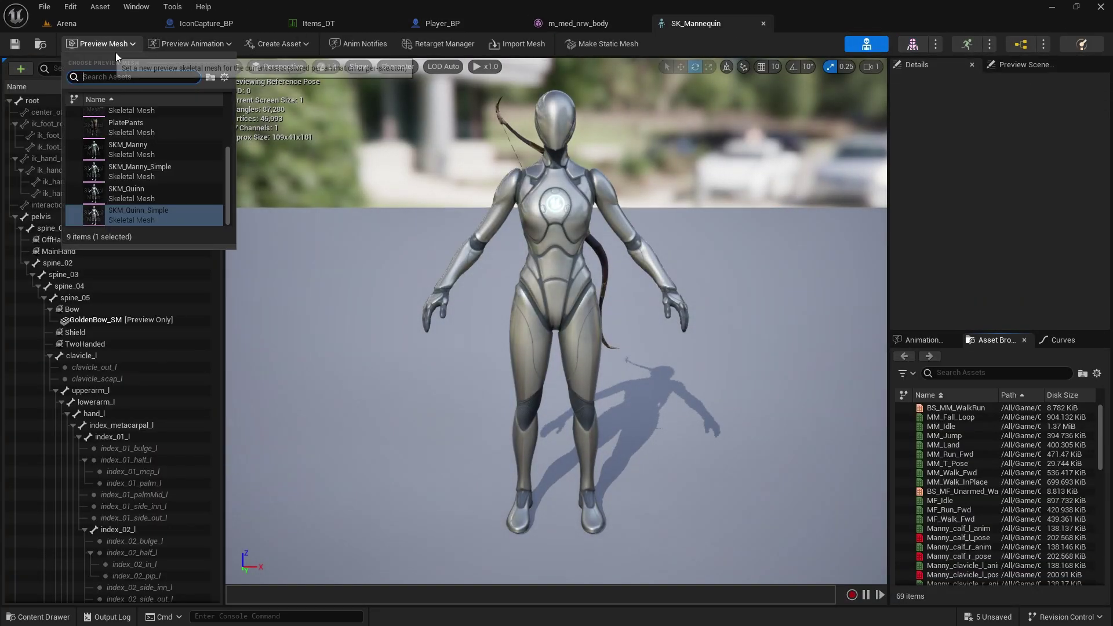
pyautogui.click(133, 152)
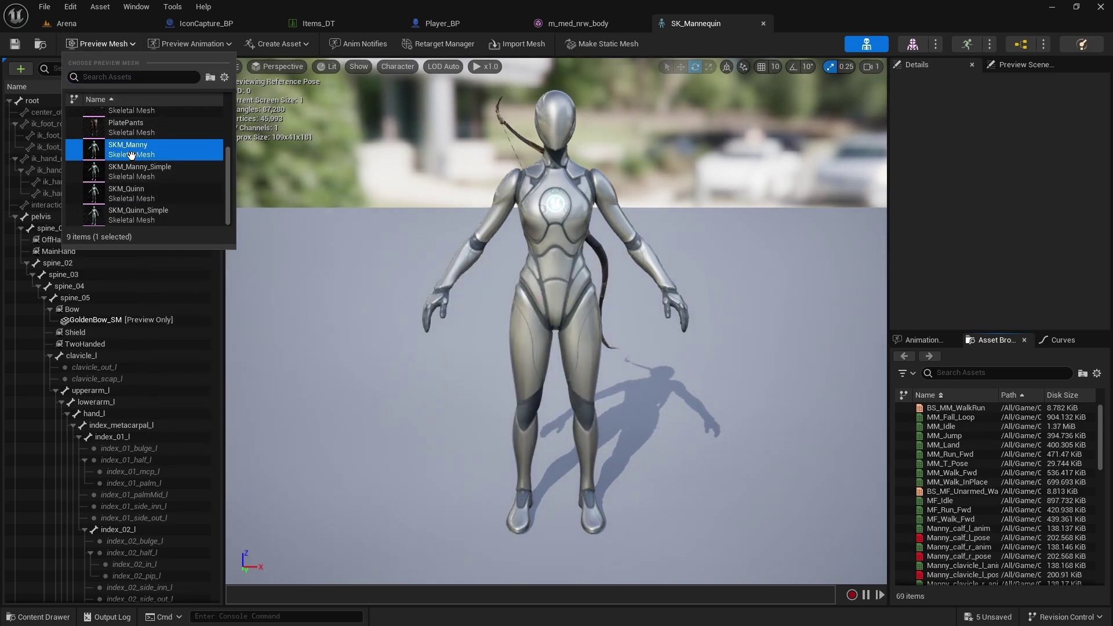
pyautogui.moveTo(355, 273); pyautogui.dragTo(266, 259, button='right')
pyautogui.press('d')
# Select and frame the Shield socket on spine_05, bringing up its actions menu.
pyautogui.click(81, 332)
pyautogui.press('f')
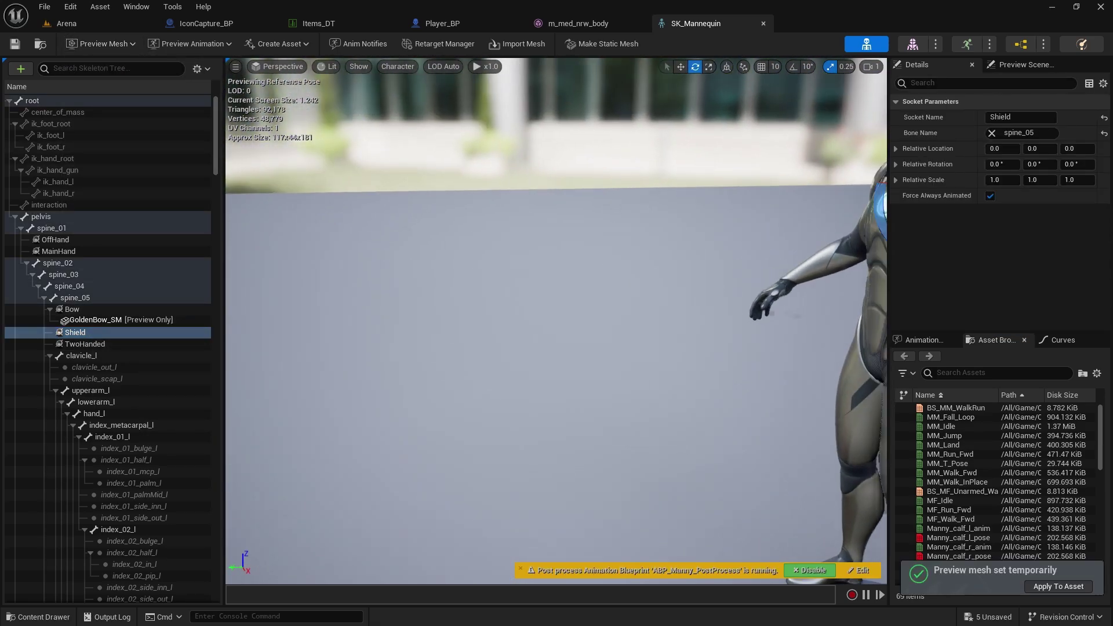
pyautogui.press('w')
pyautogui.moveTo(371, 290); pyautogui.dragTo(418, 293, button='right')
pyautogui.press('s')
pyautogui.press('w')
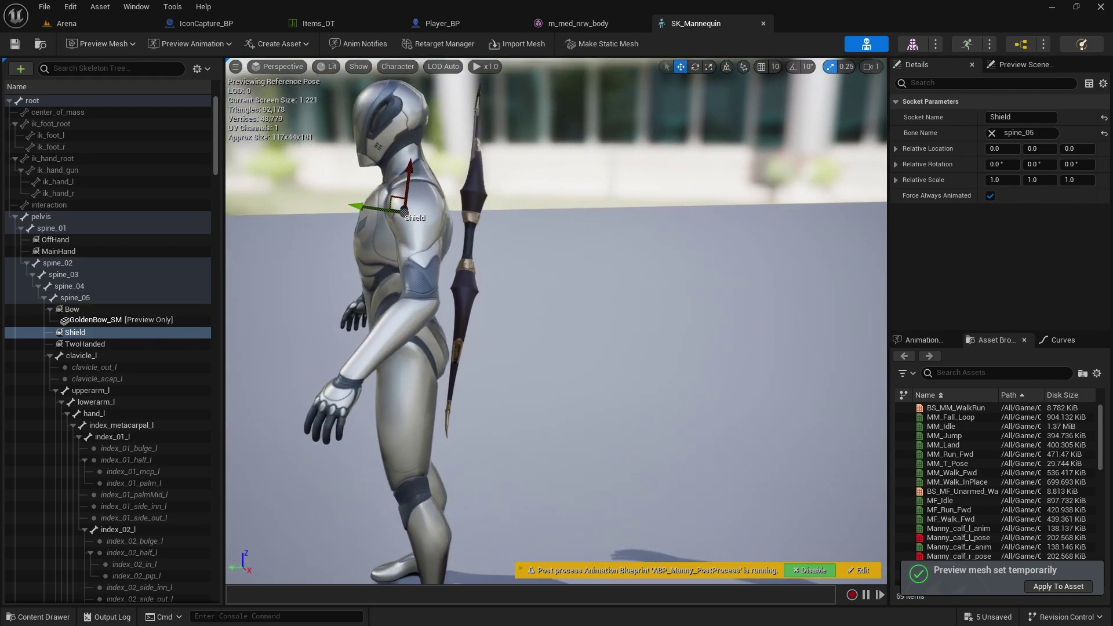
pyautogui.moveTo(261, 344); pyautogui.dragTo(295, 362, button='right')
pyautogui.click(63, 332)
pyautogui.press('s')
pyautogui.rightClick(81, 333)
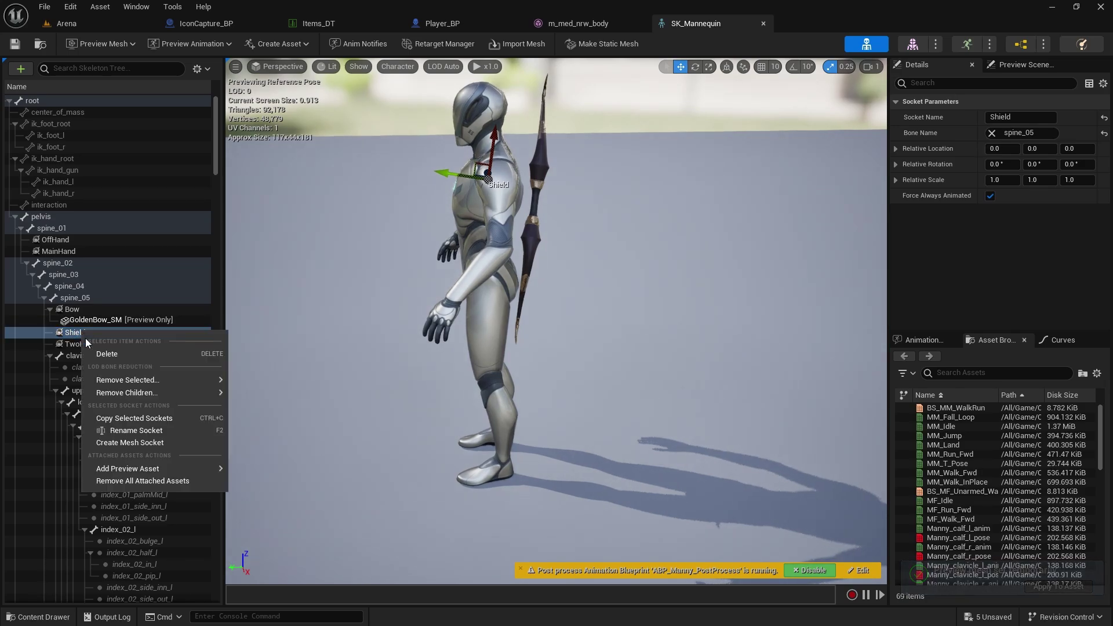
# Remove the bow preview and preview GoldenShield_SM on the Shield socket.
pyautogui.click(164, 481)
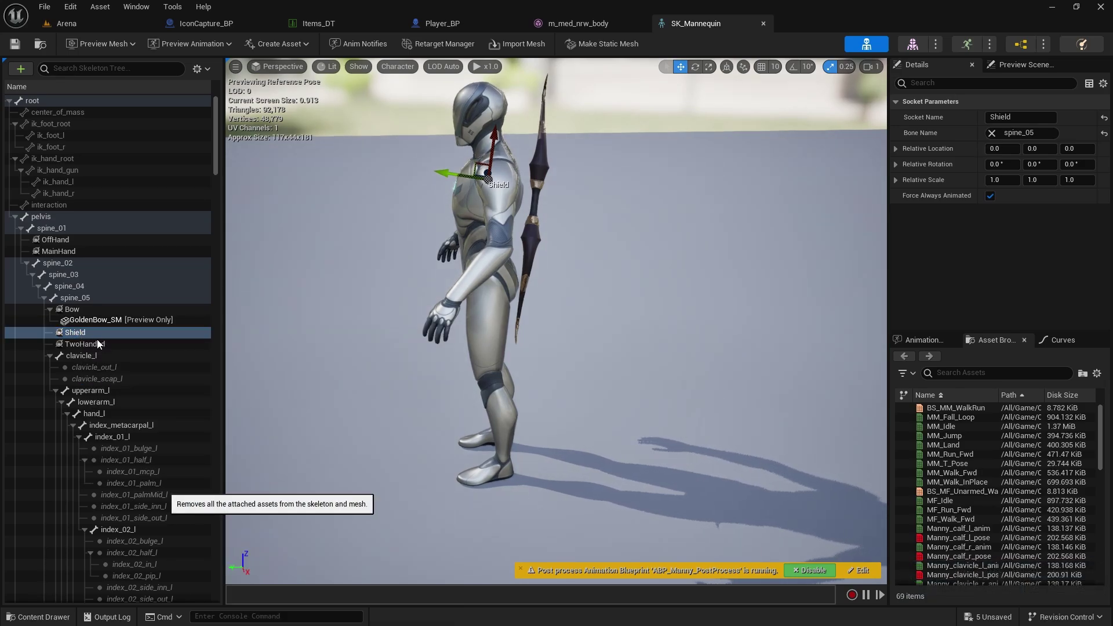
pyautogui.rightClick(80, 322)
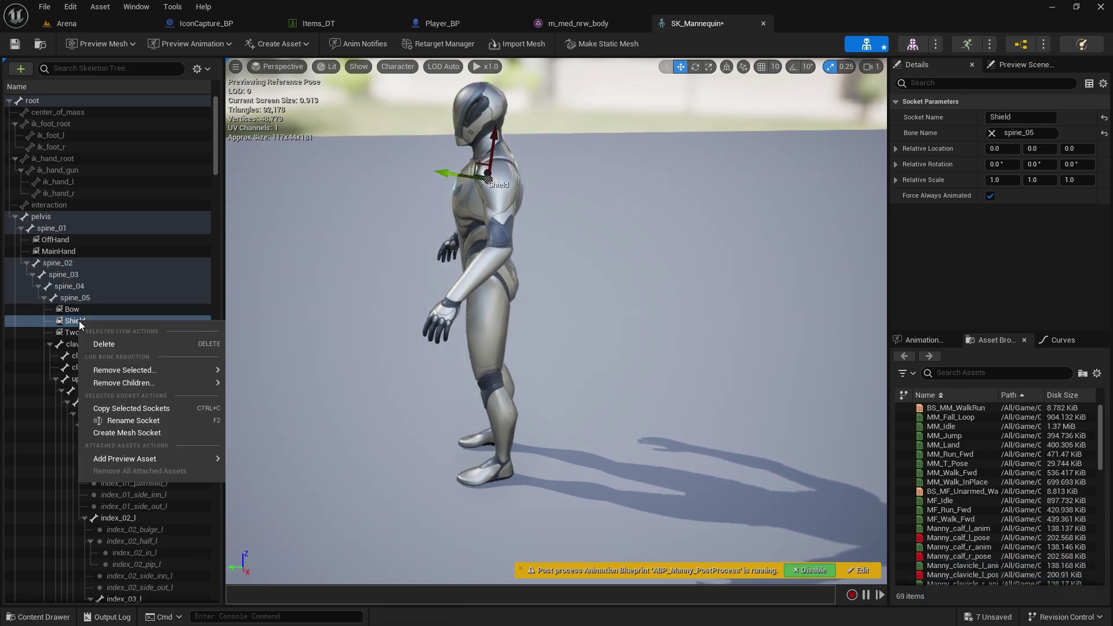
pyautogui.moveTo(179, 459)
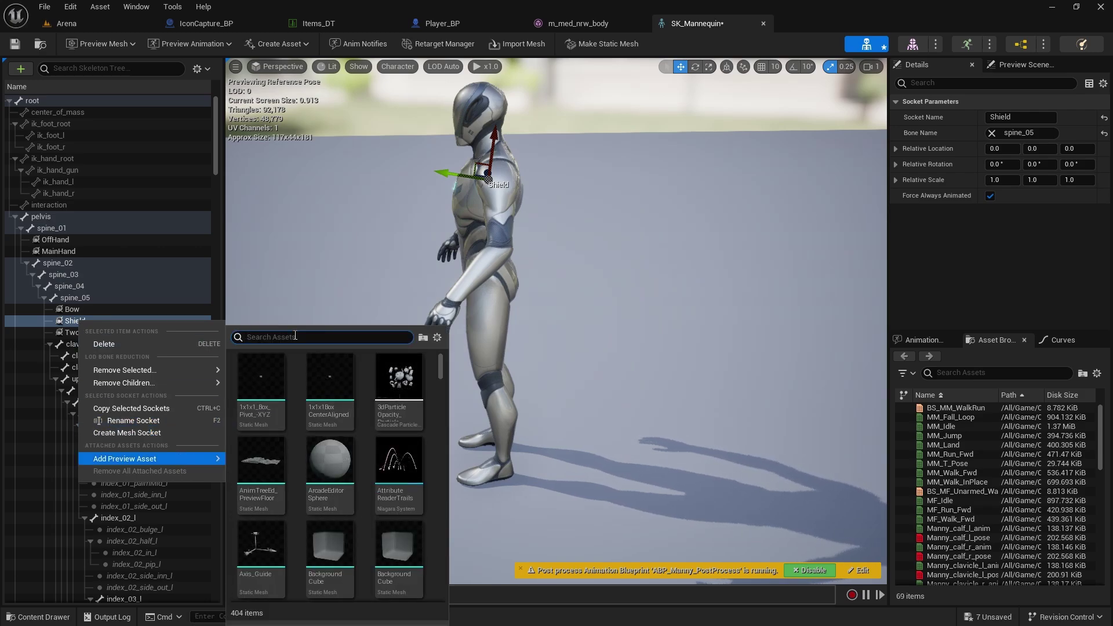
pyautogui.write('gold')
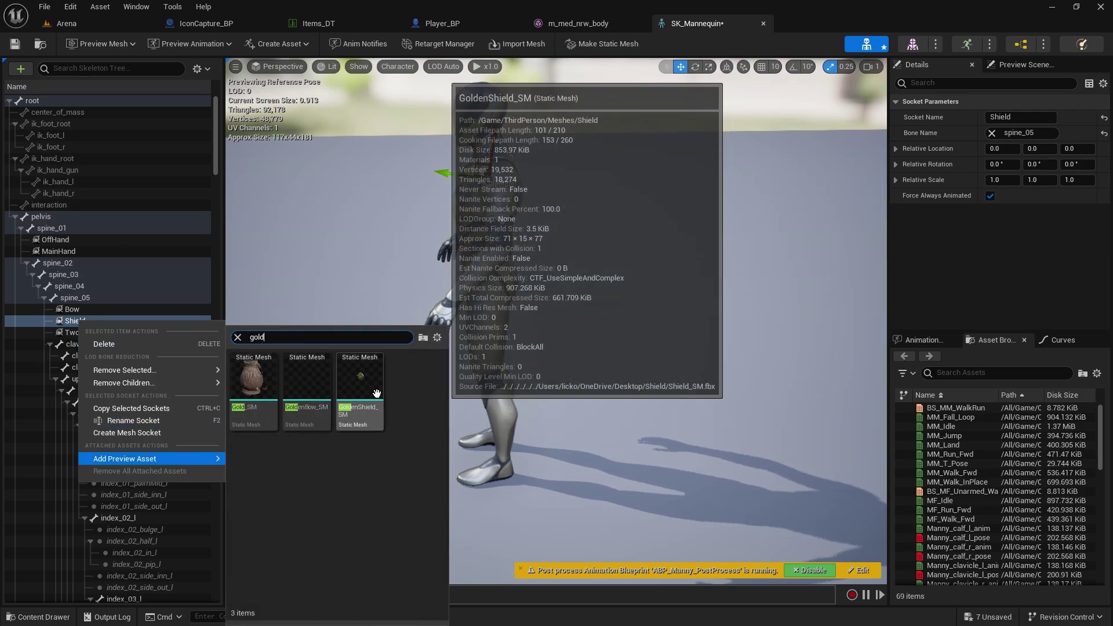
pyautogui.click(376, 394)
# Flip, raise and tilt the socket so the shield rests on the back (rotation 180, 0, 20).
pyautogui.moveTo(605, 261); pyautogui.dragTo(504, 261, button='right')
pyautogui.moveTo(684, 264); pyautogui.dragTo(667, 263)
pyautogui.press('e')
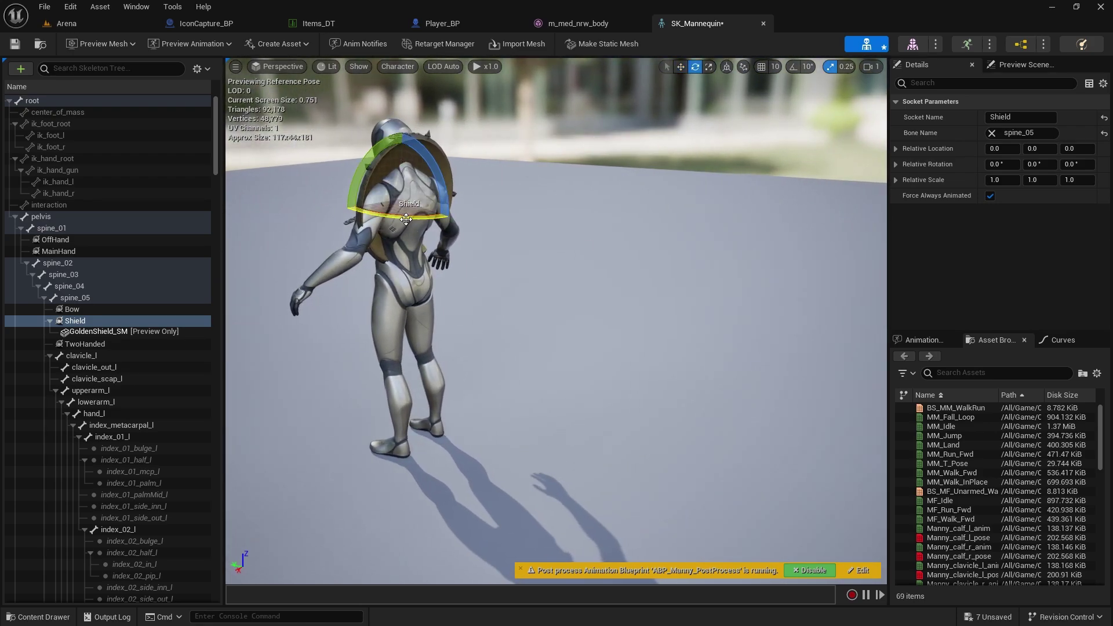
pyautogui.click(793, 68)
pyautogui.moveTo(368, 219); pyautogui.dragTo(451, 229)
pyautogui.press('w')
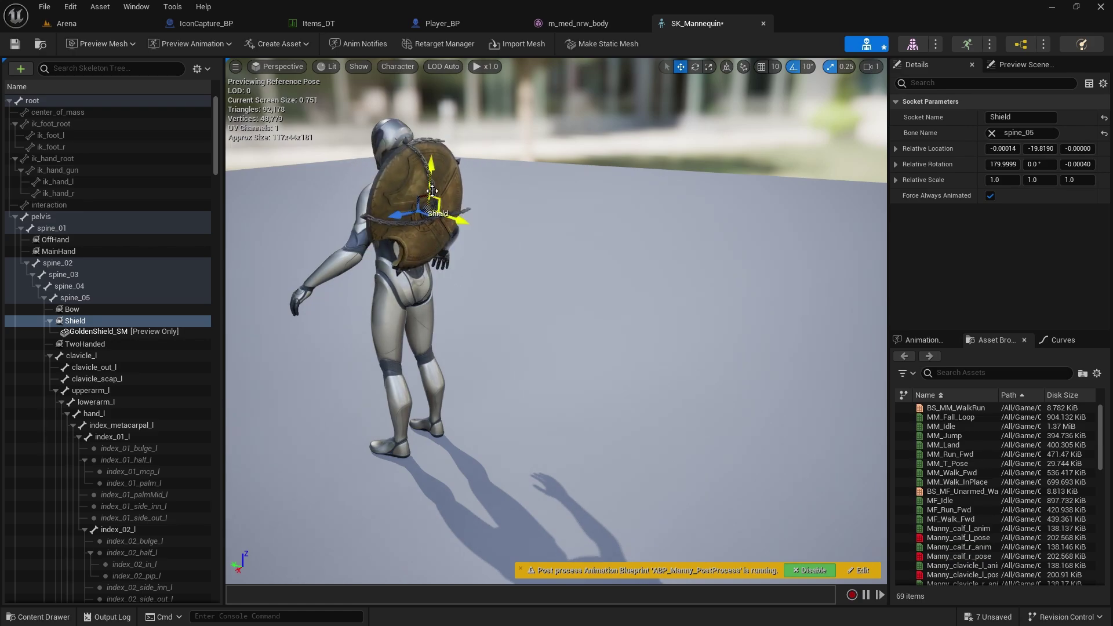
pyautogui.moveTo(432, 190); pyautogui.dragTo(466, 199)
pyautogui.press('e')
pyautogui.press('w')
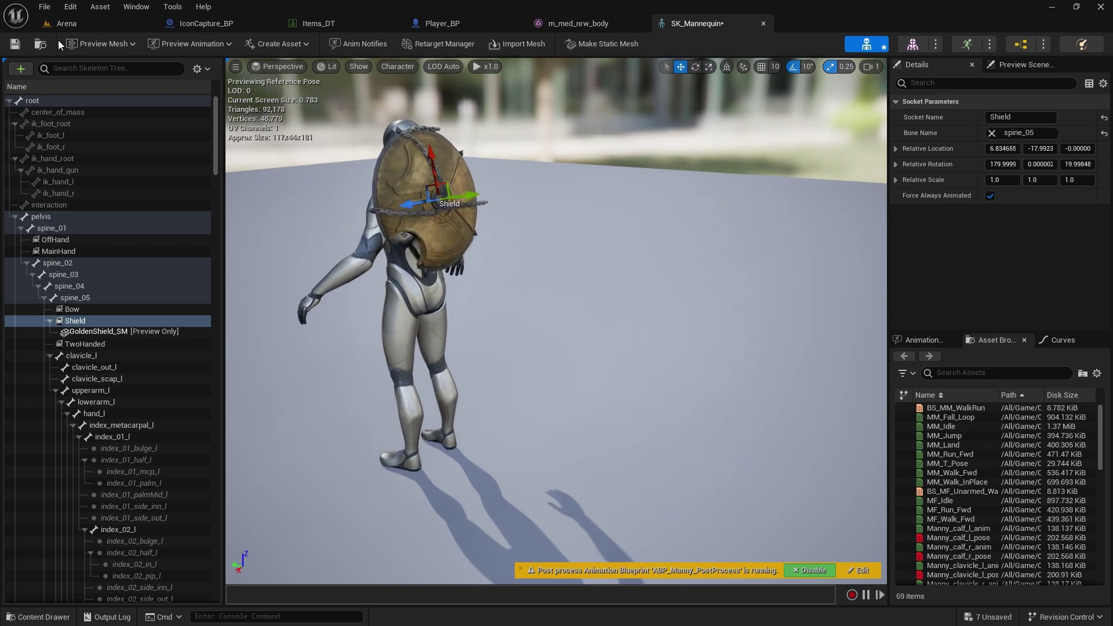
# Save the SK_Mannequin skeleton and view the mannequin from the front-left.
pyautogui.click(14, 46)
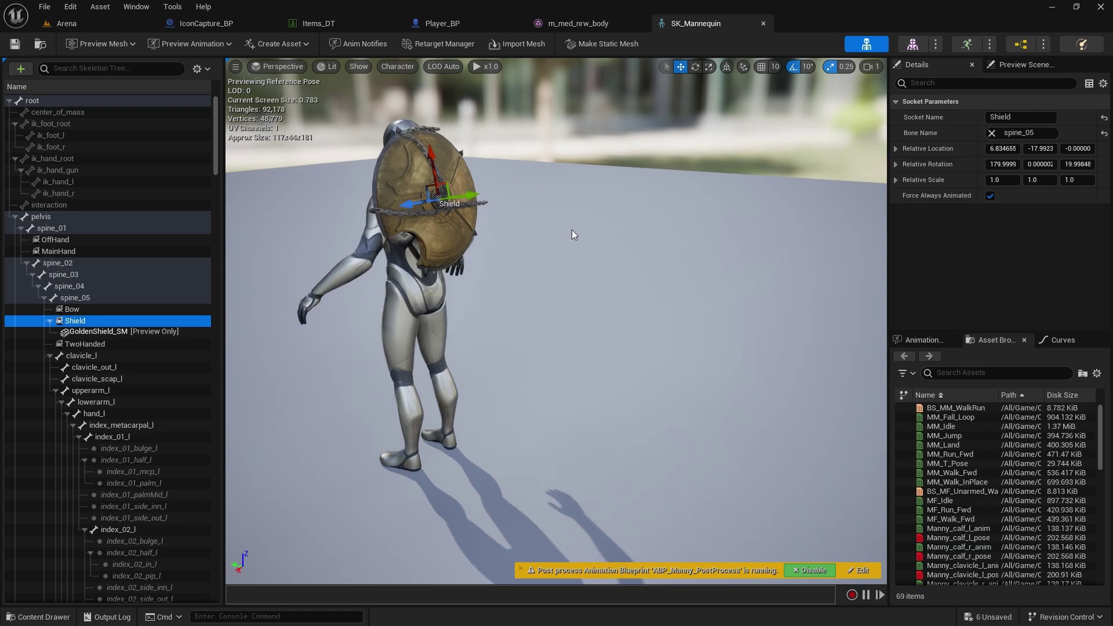
pyautogui.moveTo(553, 240); pyautogui.dragTo(702, 214, button='right')
pyautogui.moveTo(411, 282); pyautogui.dragTo(321, 310, button='right')
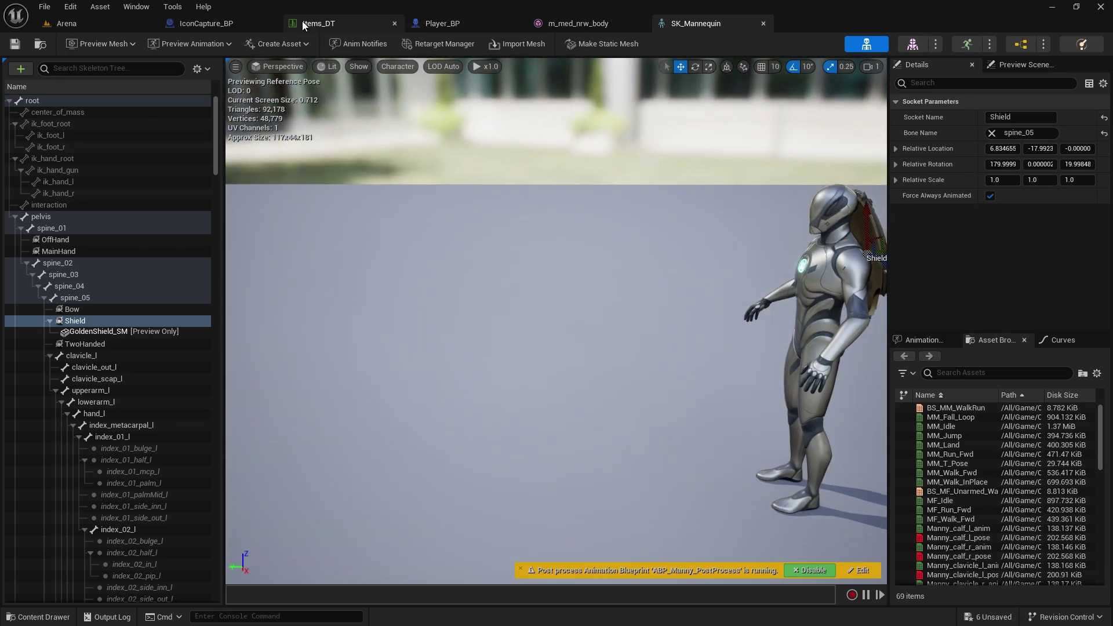
# Switch to IconCapture_BP and open GoldenShield_SM from the ThirdPerson > Meshes > Shield folder.
pyautogui.click(241, 24)
pyautogui.moveTo(405, 232); pyautogui.dragTo(400, 255, button='right')
pyautogui.hotkey('ctrl', 'space')
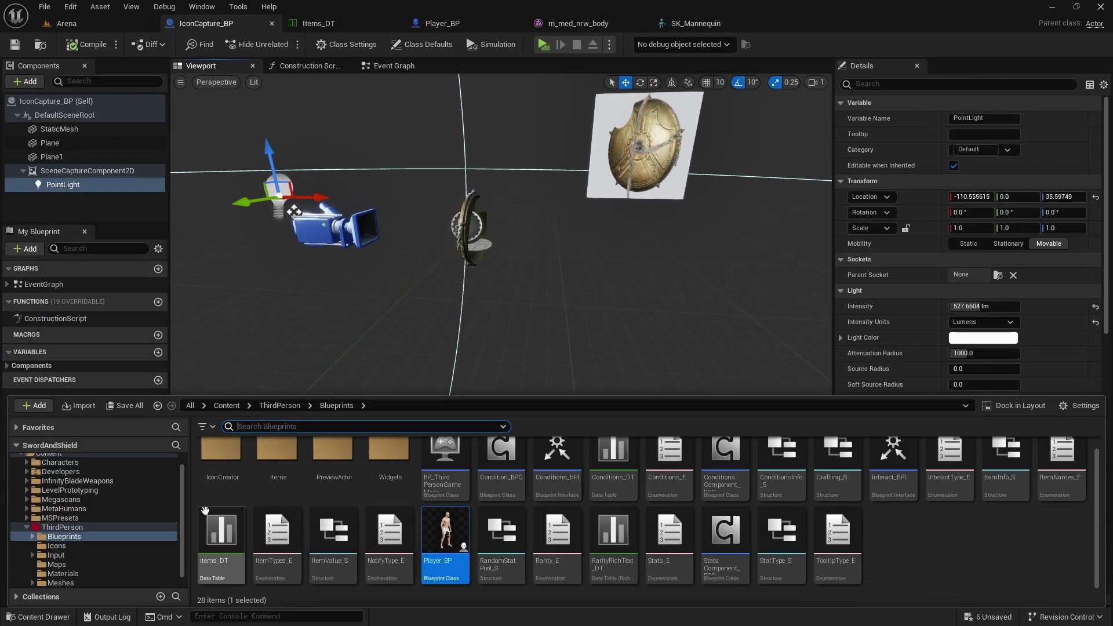
pyautogui.scroll(-1, 73, 545)
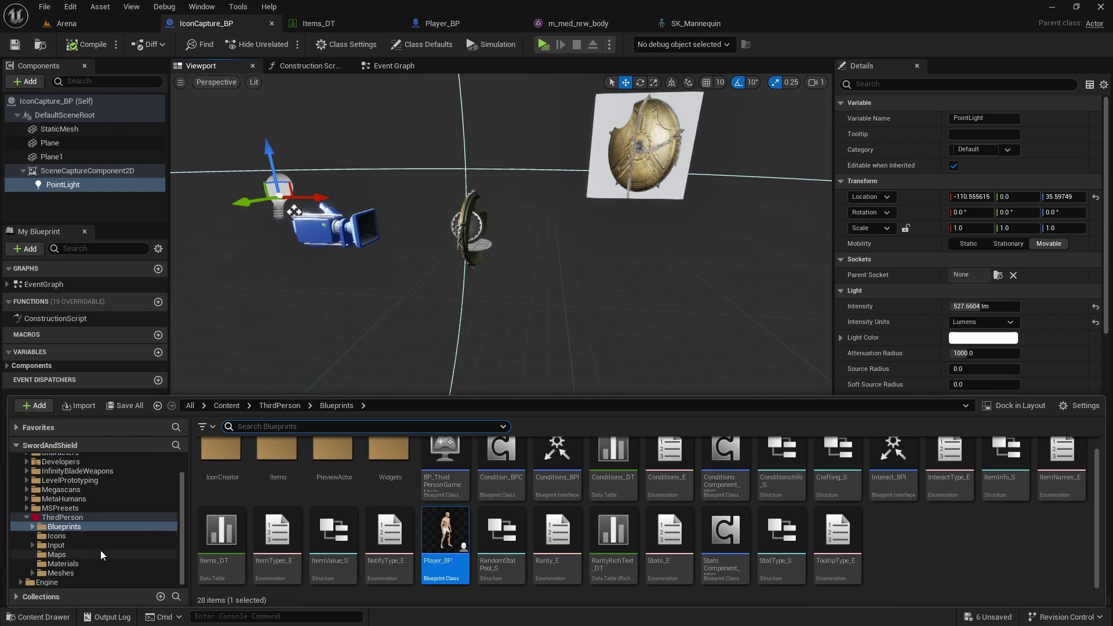
pyautogui.click(60, 573)
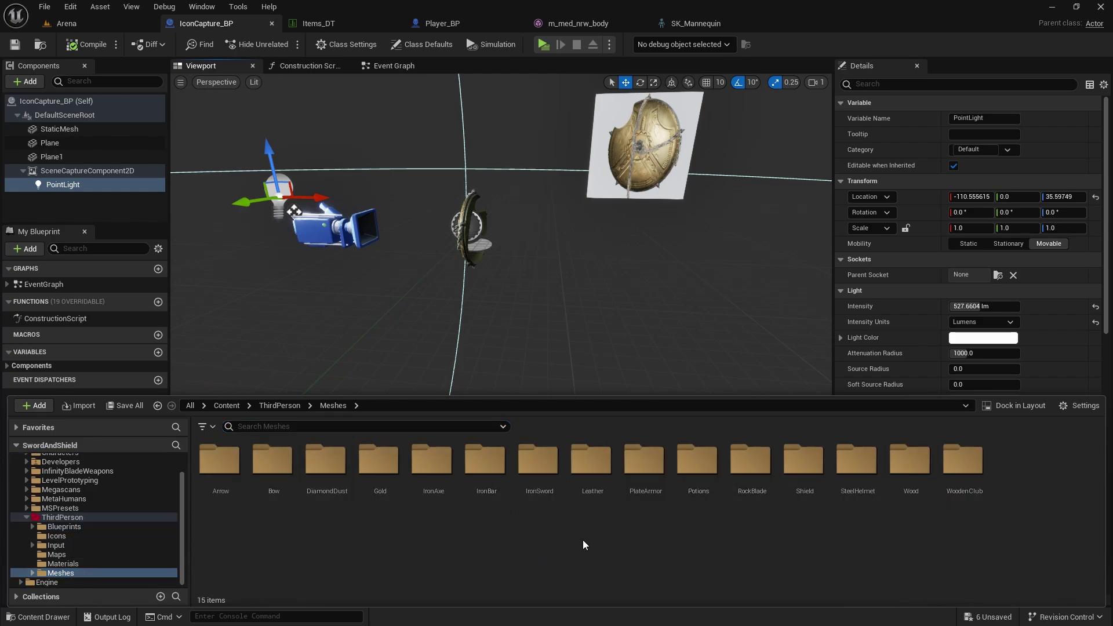
pyautogui.doubleClick(809, 471)
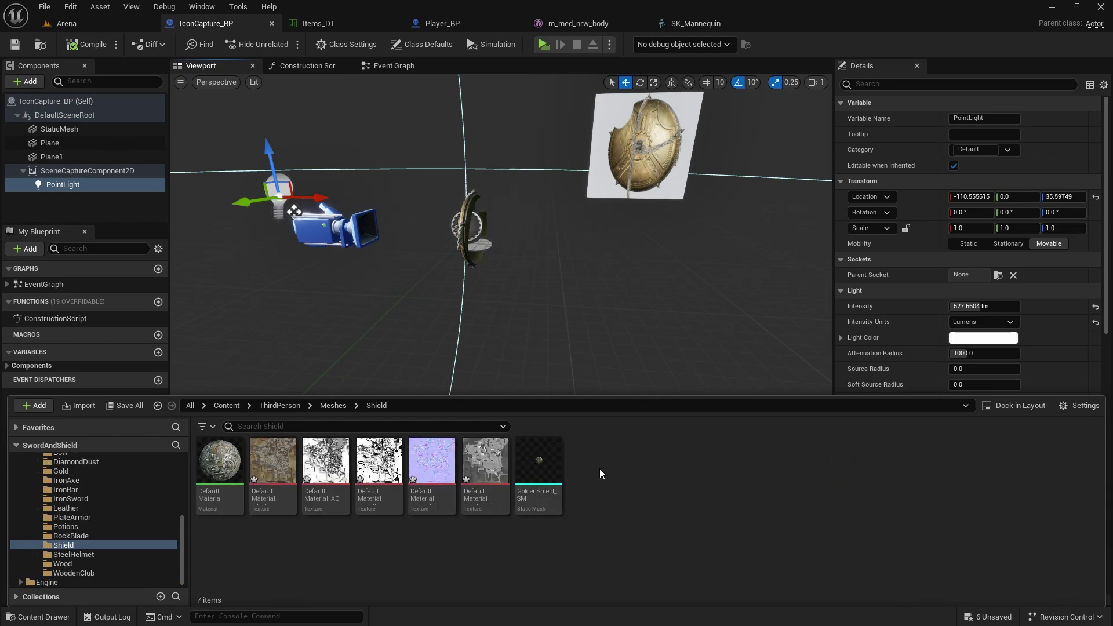
pyautogui.doubleClick(539, 472)
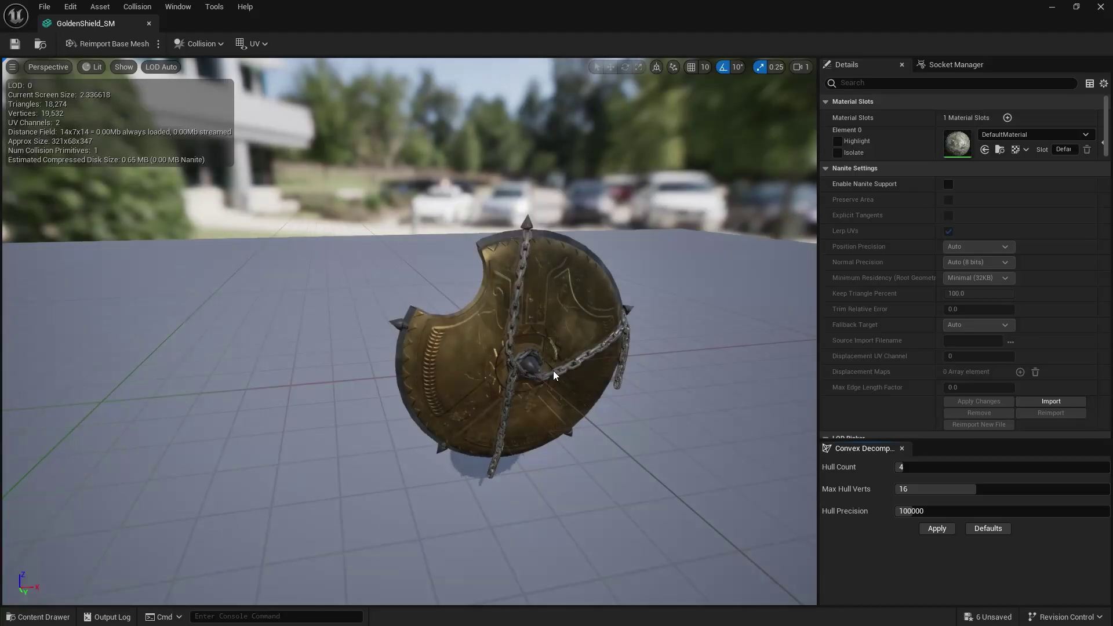
# Orbit and fly around the golden shield to inspect its front and back.
pyautogui.moveTo(553, 370); pyautogui.dragTo(696, 261, button='right')
pyautogui.moveTo(478, 357); pyautogui.dragTo(530, 444, button='right')
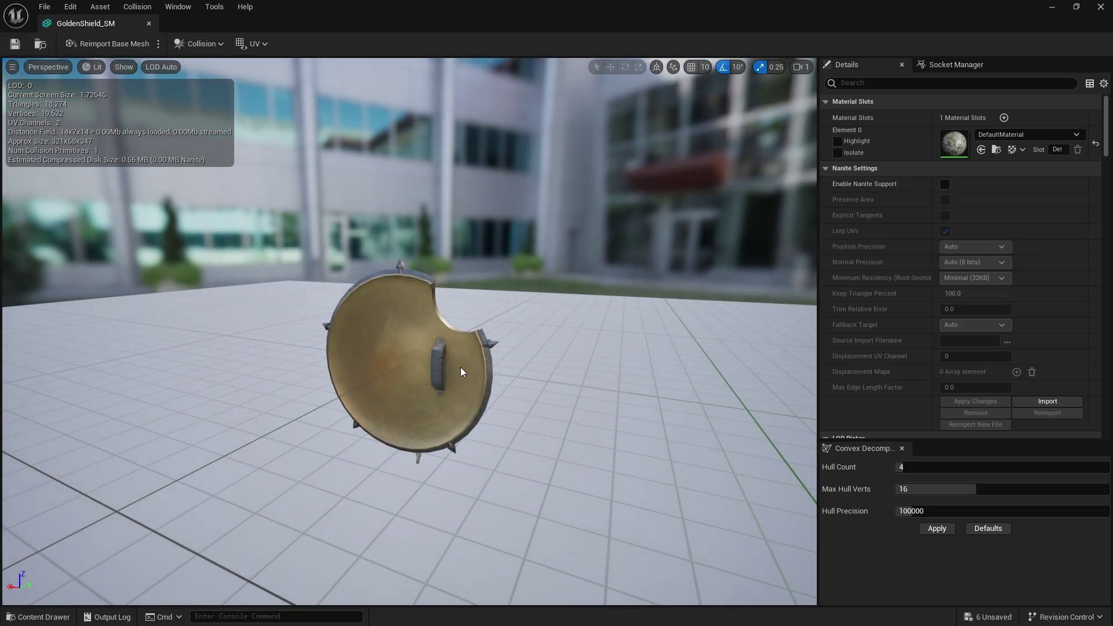
pyautogui.moveTo(419, 366); pyautogui.dragTo(520, 399, button='right')
pyautogui.press('w')
pyautogui.moveTo(536, 319); pyautogui.dragTo(536, 319, button='right')
pyautogui.moveTo(262, 145); pyautogui.dragTo(263, 145, button='right')
pyautogui.scroll(-8, 920, 245)
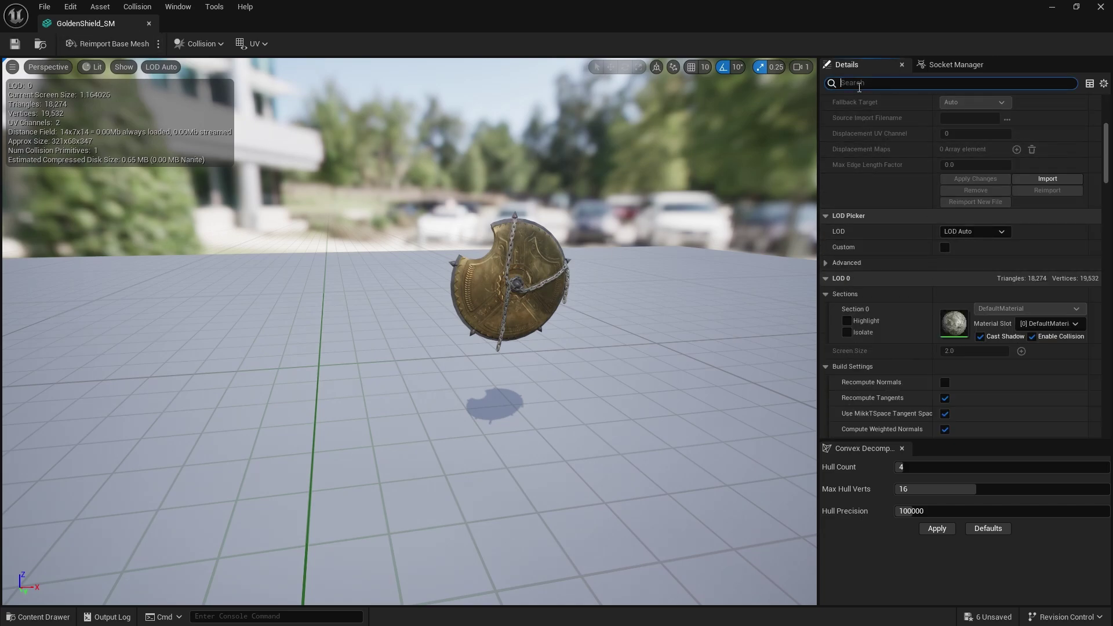
# Set Import Rotation X and Z to 50 and reimport the base mesh to check the result.
pyautogui.write('a')
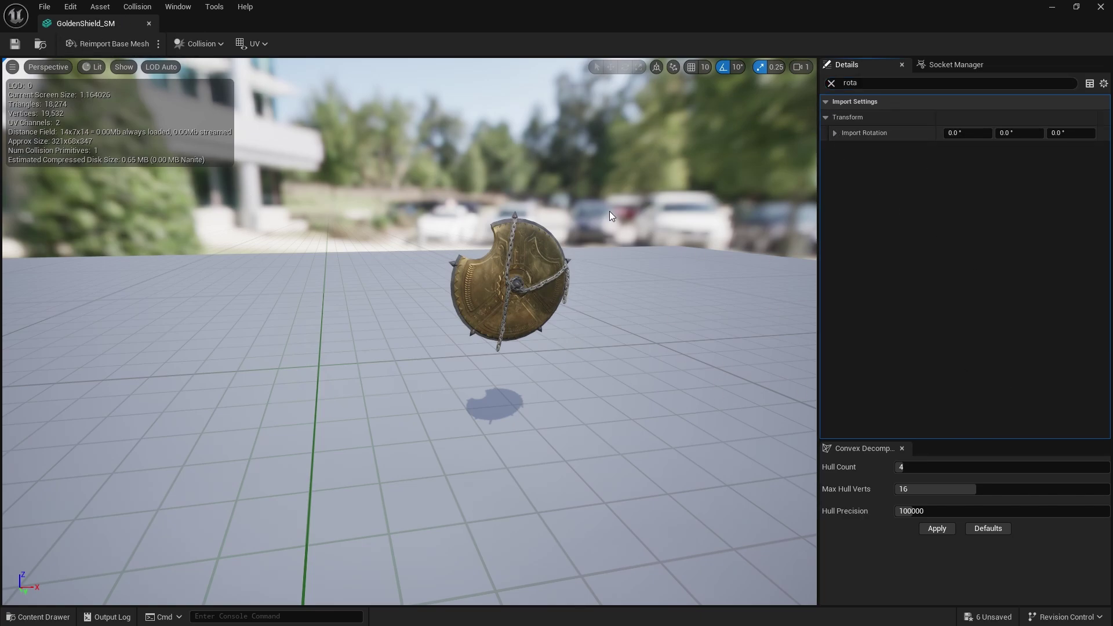
pyautogui.click(1050, 134)
pyautogui.write('50')
pyautogui.click(966, 132)
pyautogui.write('50')
pyautogui.press('Return')
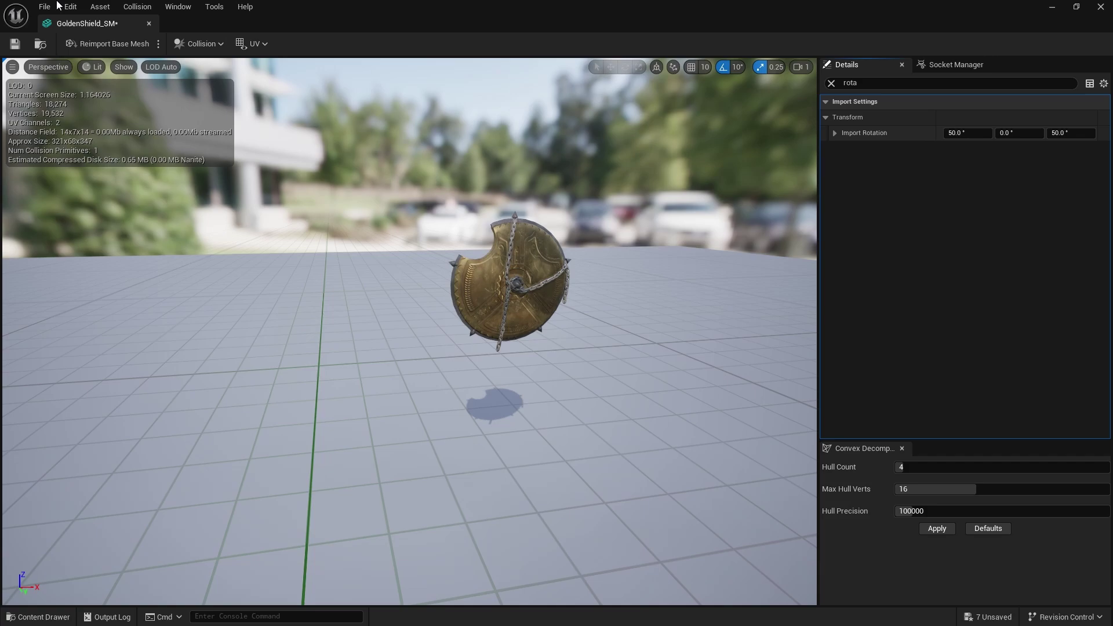
pyautogui.click(109, 44)
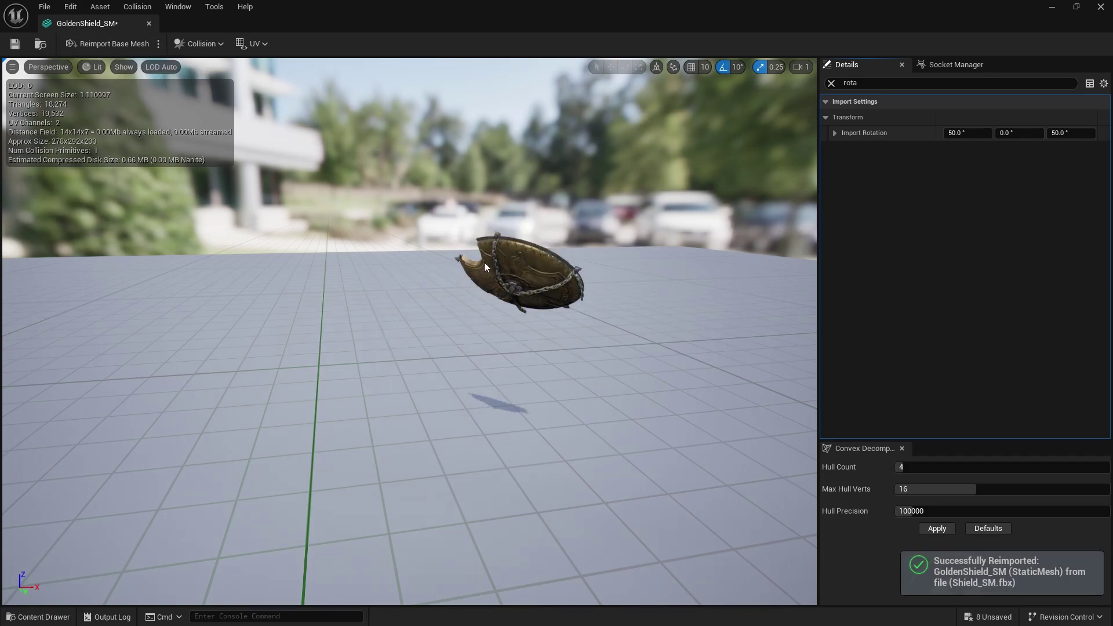
pyautogui.moveTo(523, 276); pyautogui.dragTo(626, 342)
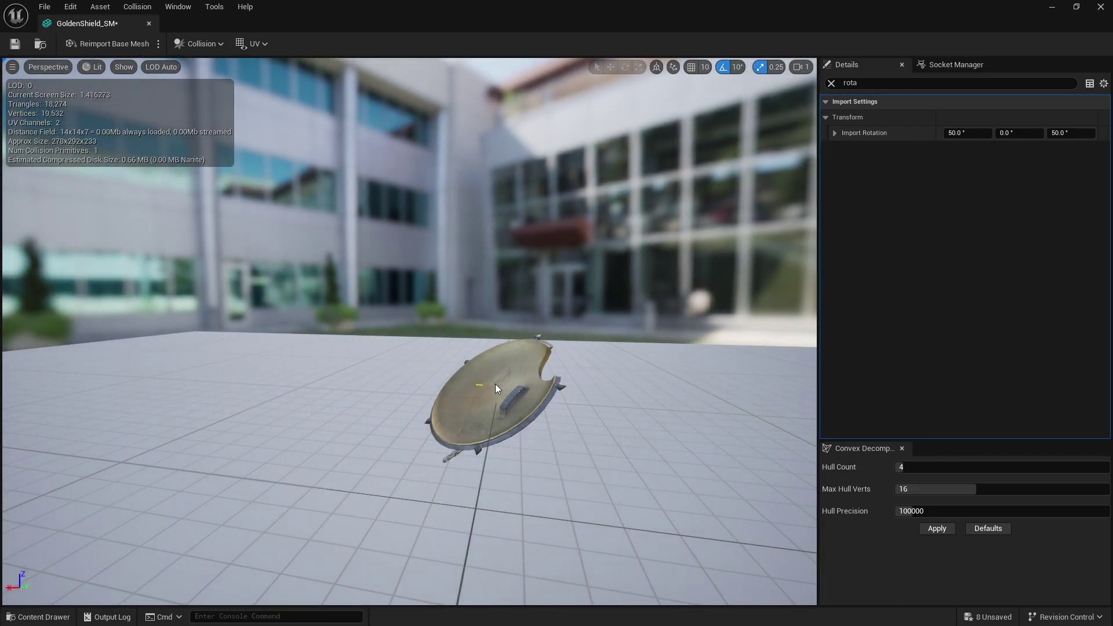
# Reset Import Rotation X and Z to 0 and reimport the shield mesh.
pyautogui.click(1069, 132)
pyautogui.write('0')
pyautogui.click(967, 133)
pyautogui.write('0')
pyautogui.click(102, 44)
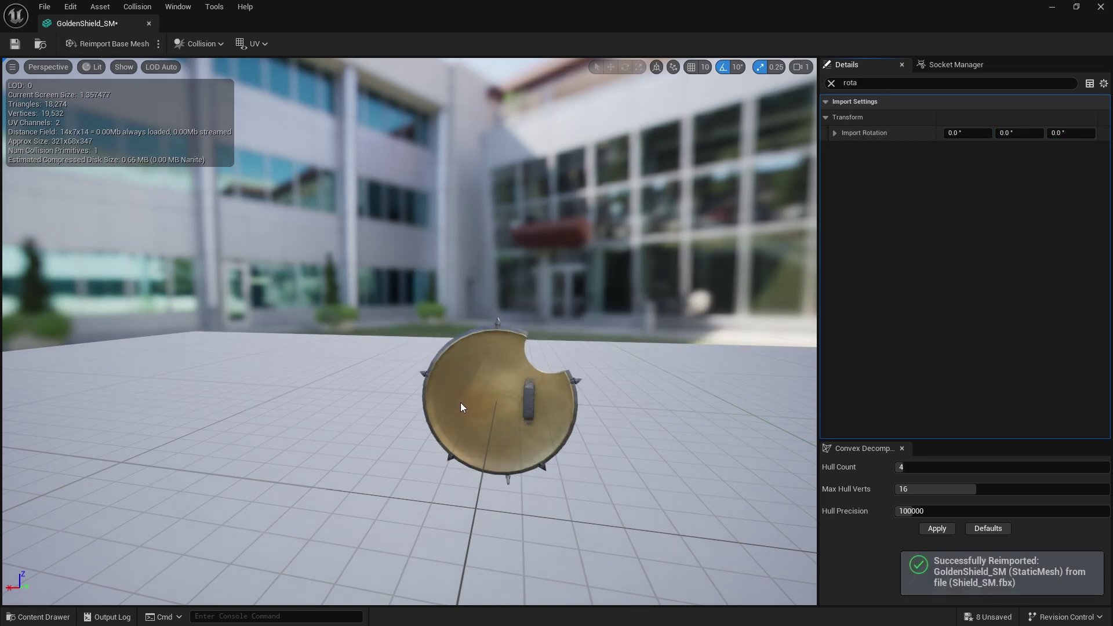
pyautogui.moveTo(471, 414); pyautogui.dragTo(558, 500, button='right')
pyautogui.press('s')
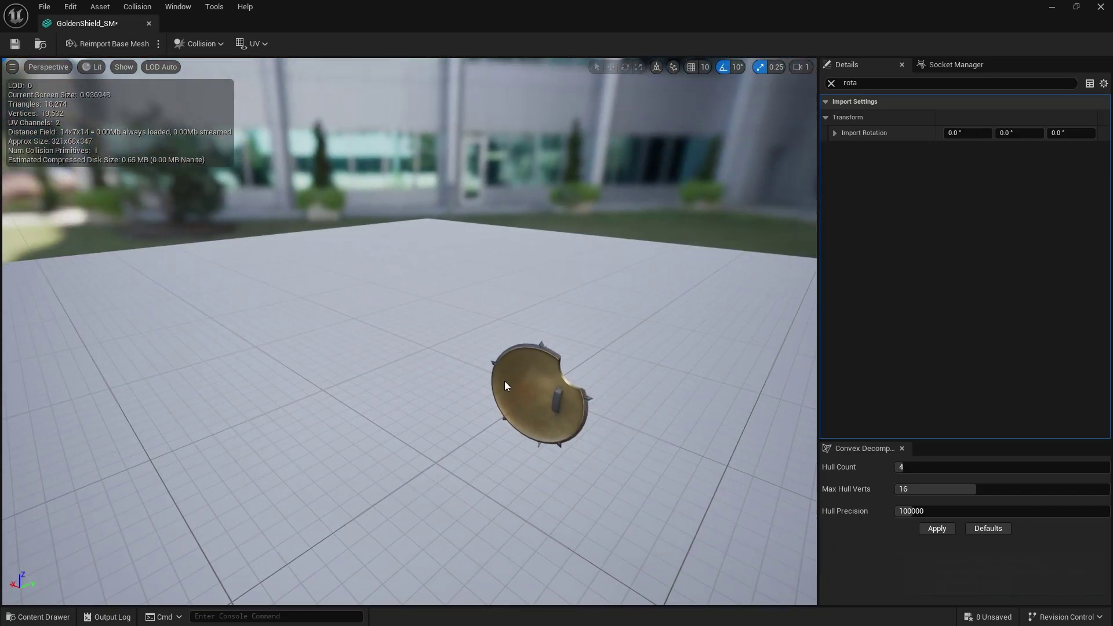
# Clear the Details search filter, then save and close the GoldenShield_SM mesh editor.
pyautogui.press('d')
pyautogui.moveTo(573, 371); pyautogui.dragTo(313, 395, button='right')
pyautogui.click(831, 83)
pyautogui.click(15, 44)
pyautogui.click(149, 24)
pyautogui.click(52, 10)
pyautogui.click(54, 11)
# Play the Arena level and pick up the nearby ground items with E.
pyautogui.click(72, 24)
pyautogui.click(282, 44)
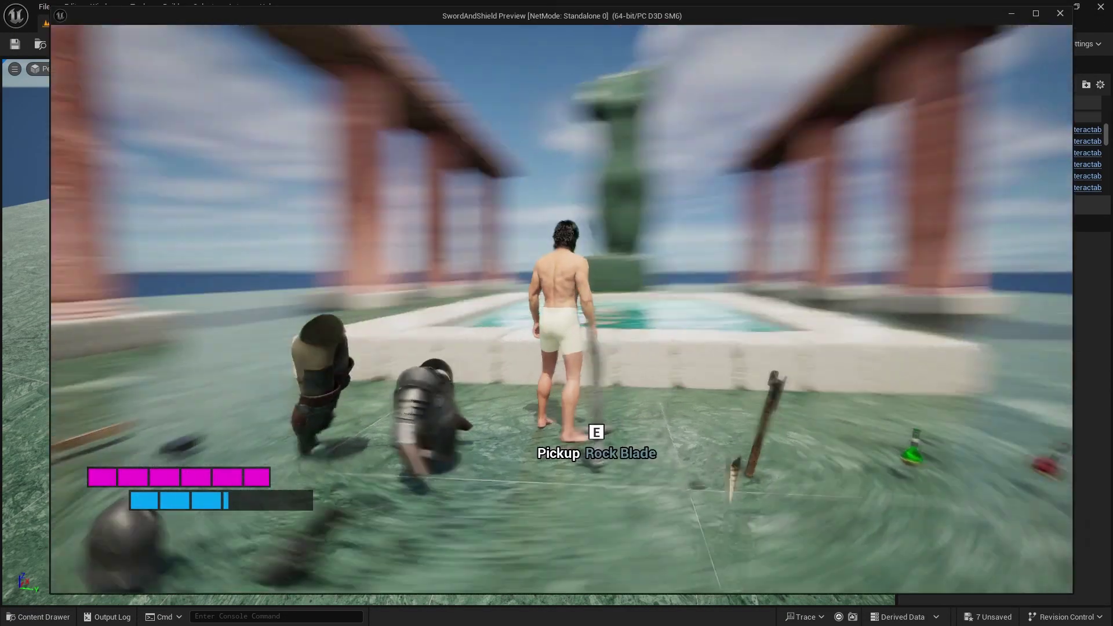
pyautogui.press('w')
pyautogui.press('e')
pyautogui.press('e')
pyautogui.press('e')
pyautogui.press('e')
pyautogui.press('e')
pyautogui.press('e')
pyautogui.press('e')
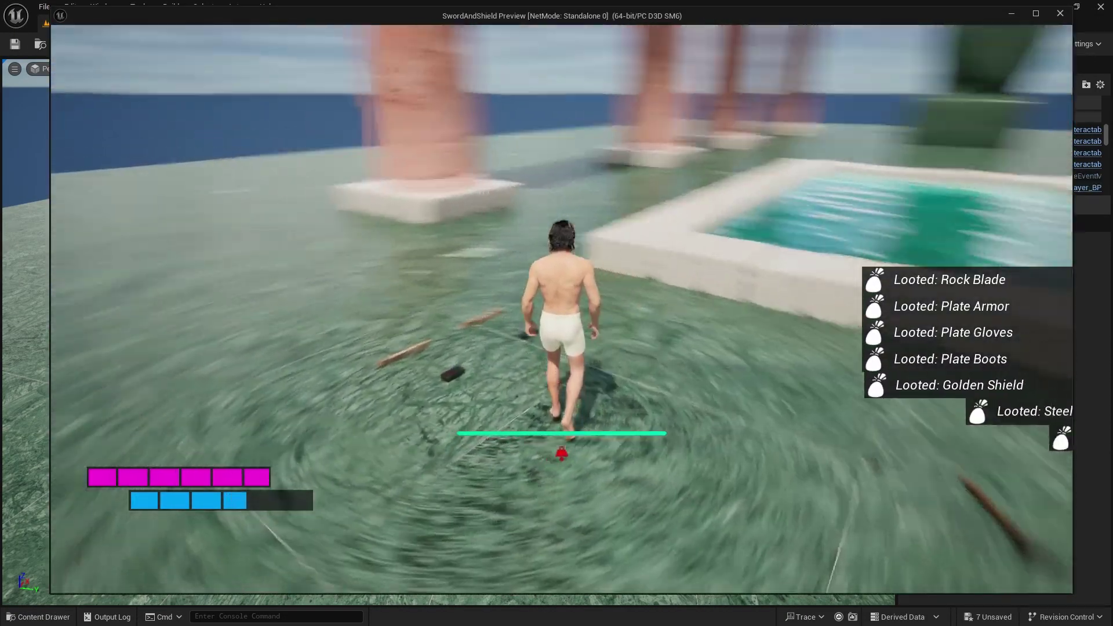
# In the inventory, equip the Golden Shield, Plate Armor, gauntlets and Plate Boots.
pyautogui.press('i')
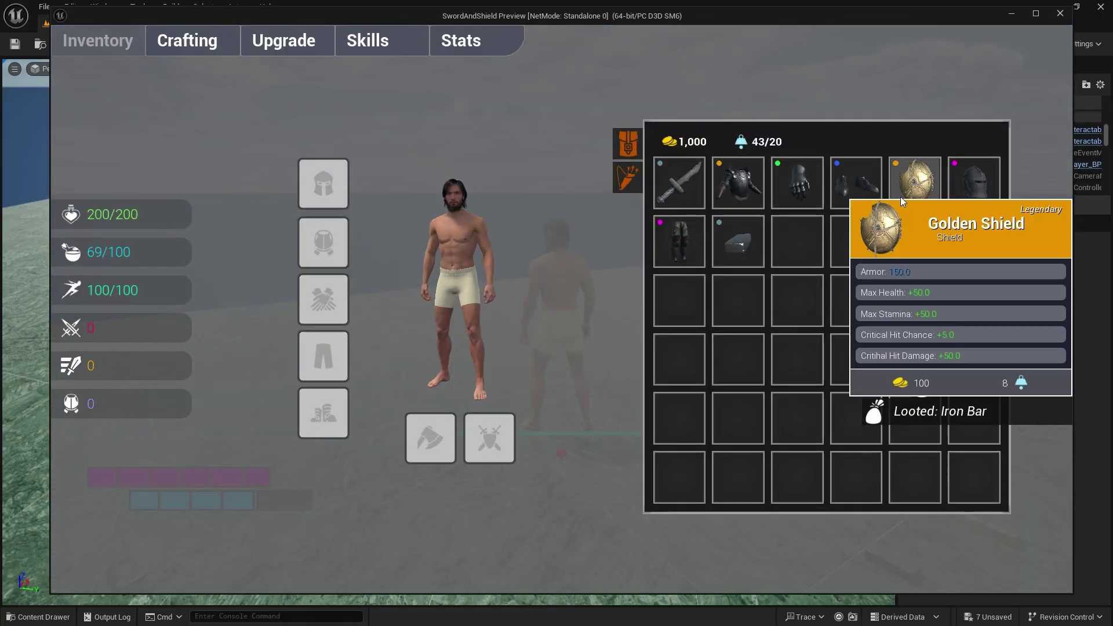
pyautogui.click(911, 186)
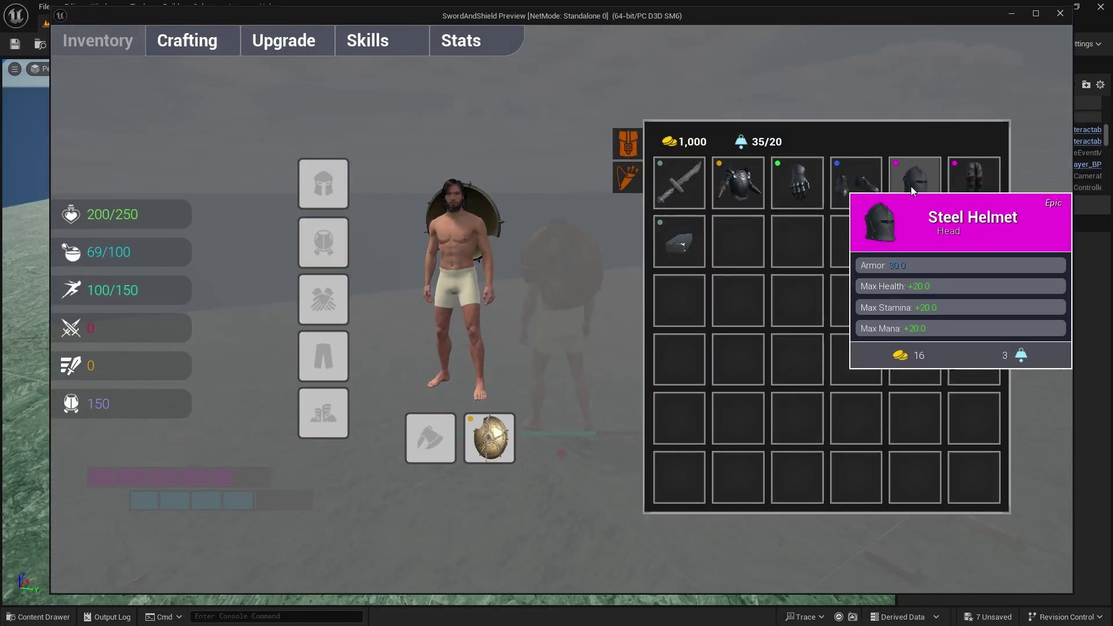
pyautogui.click(732, 189)
pyautogui.click(732, 189)
pyautogui.rightClick(732, 189)
# Equip the Steel Helmet and pants, then loot the Iron Axe and check the inventory.
pyautogui.rightClick(731, 188)
pyautogui.rightClick(732, 187)
pyautogui.press('i')
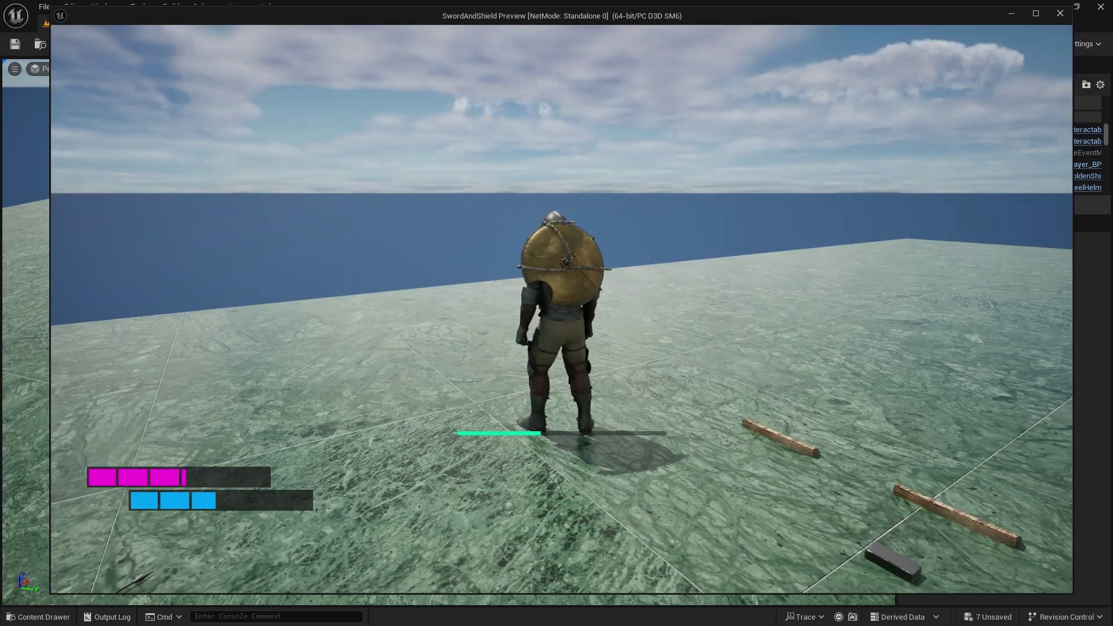
pyautogui.press('w')
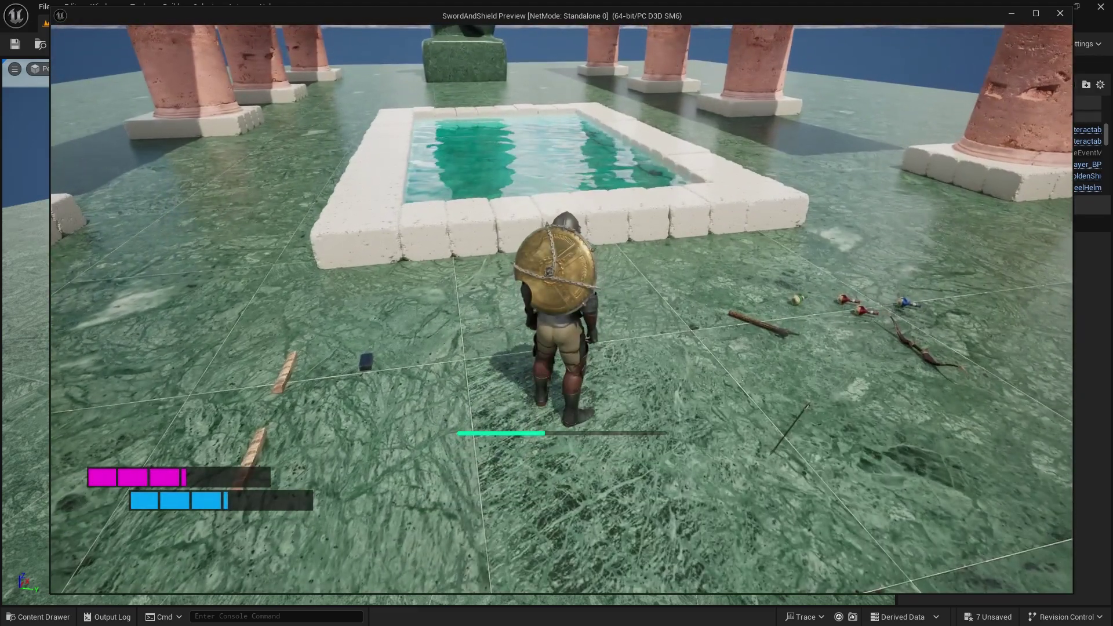
pyautogui.press('i')
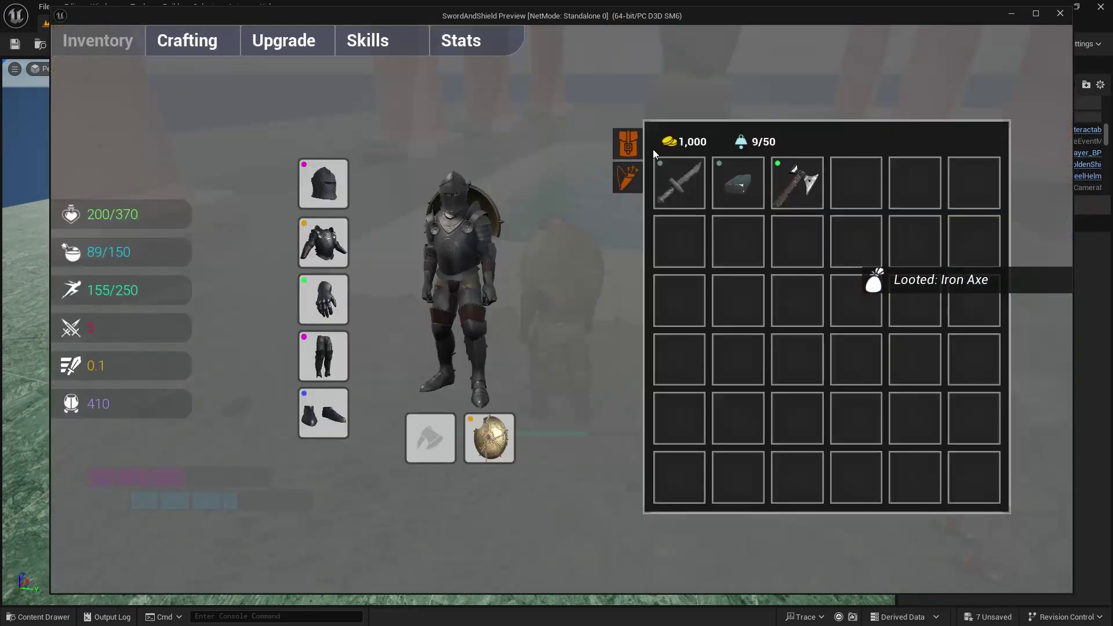
pyautogui.moveTo(798, 183)
pyautogui.press('i')
# Run the knight around the pool and jump onto its rim, confirming the shield stays on his back.
pyautogui.press('w')
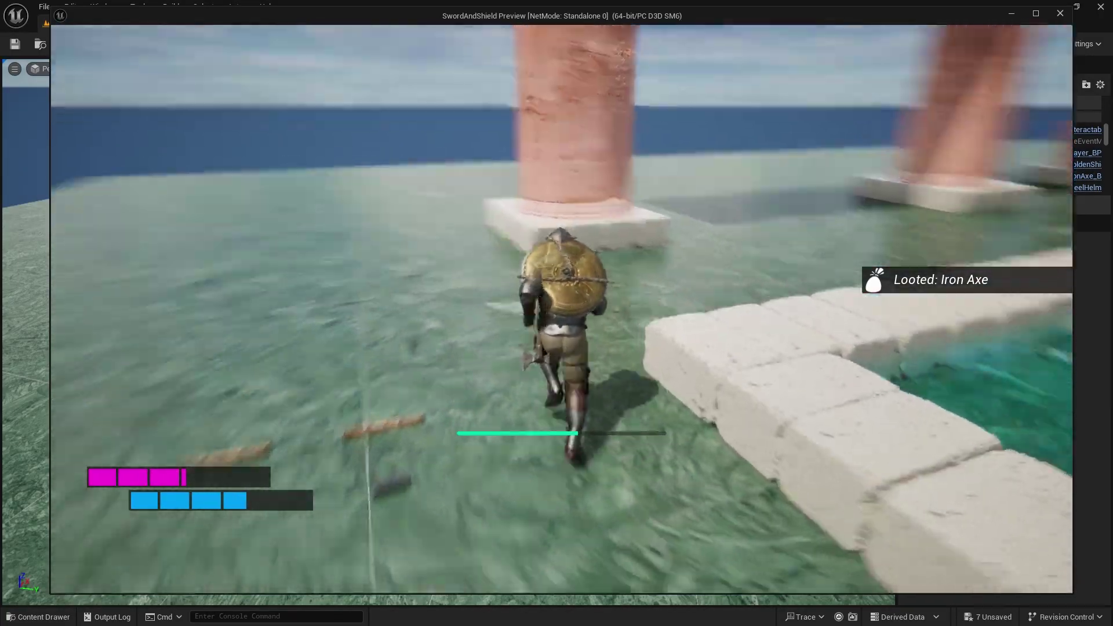
pyautogui.press('w')
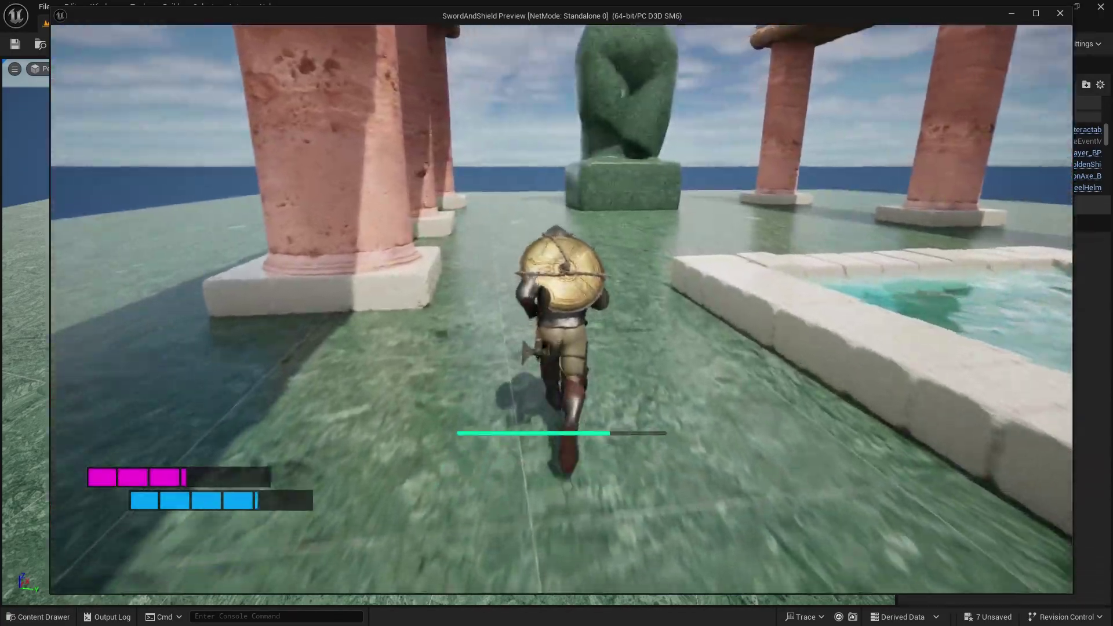
pyautogui.press('w')
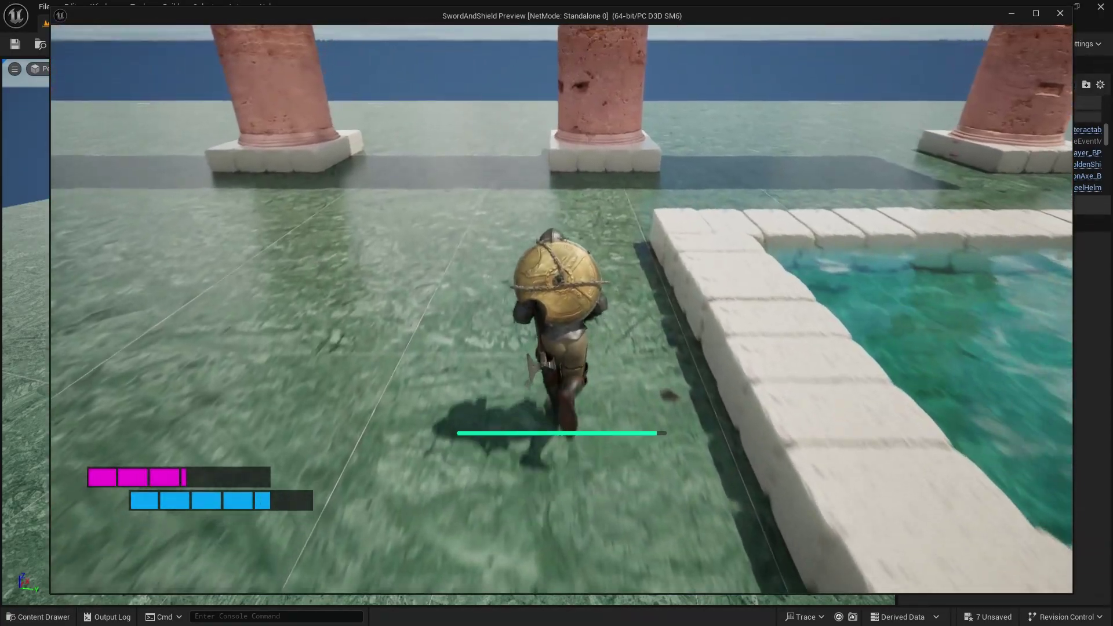
pyautogui.press('w')
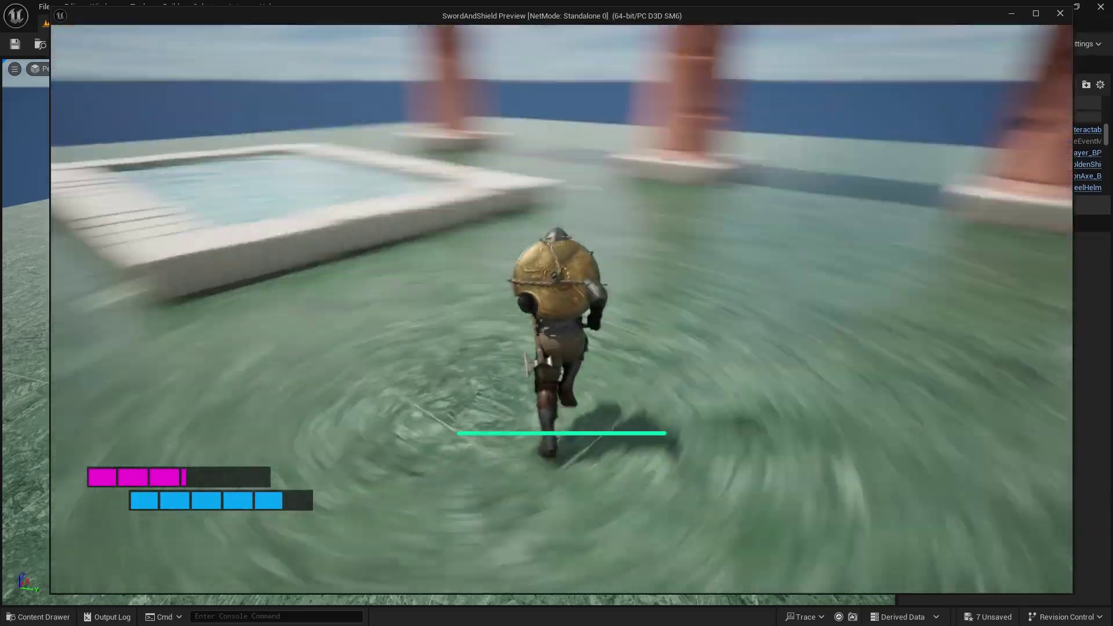
pyautogui.press('w')
pyautogui.press('space')
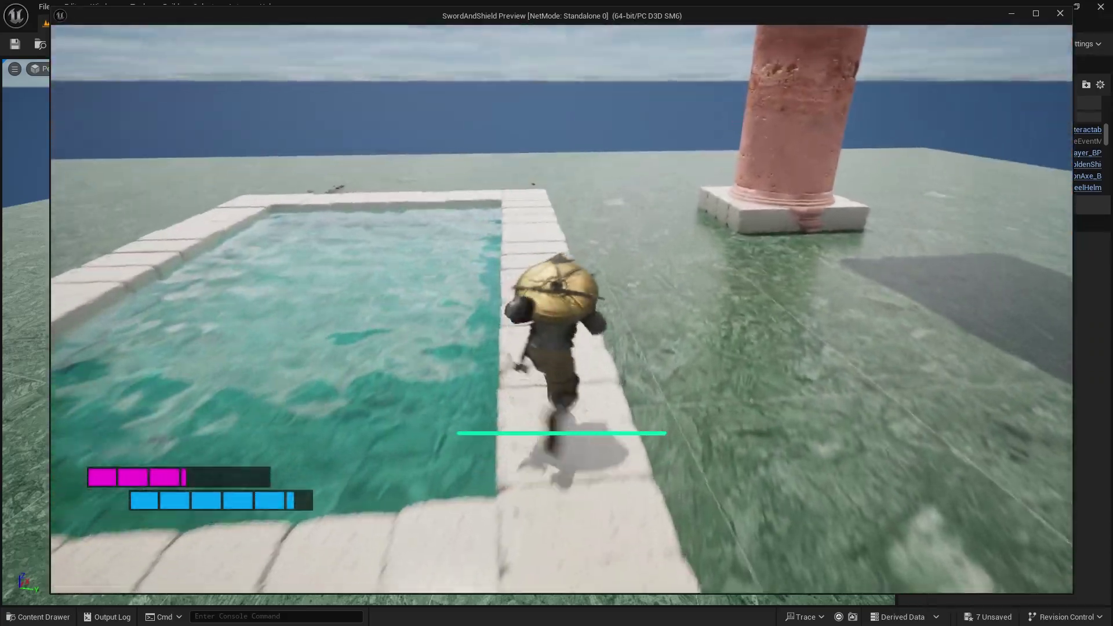
pyautogui.press('w')
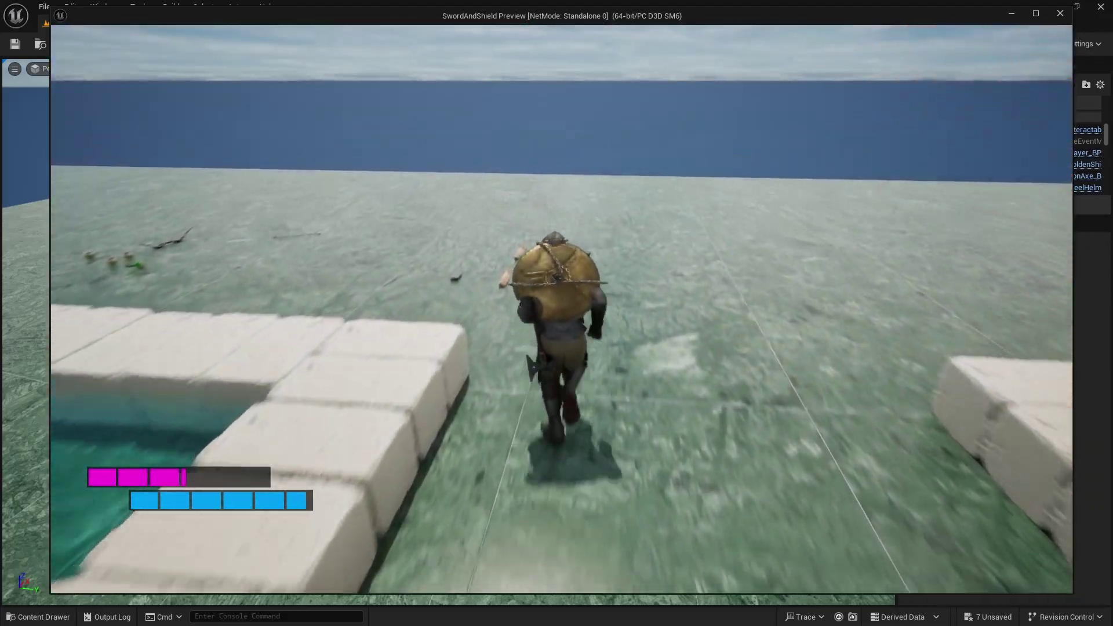
pyautogui.press('a')
pyautogui.press('w')
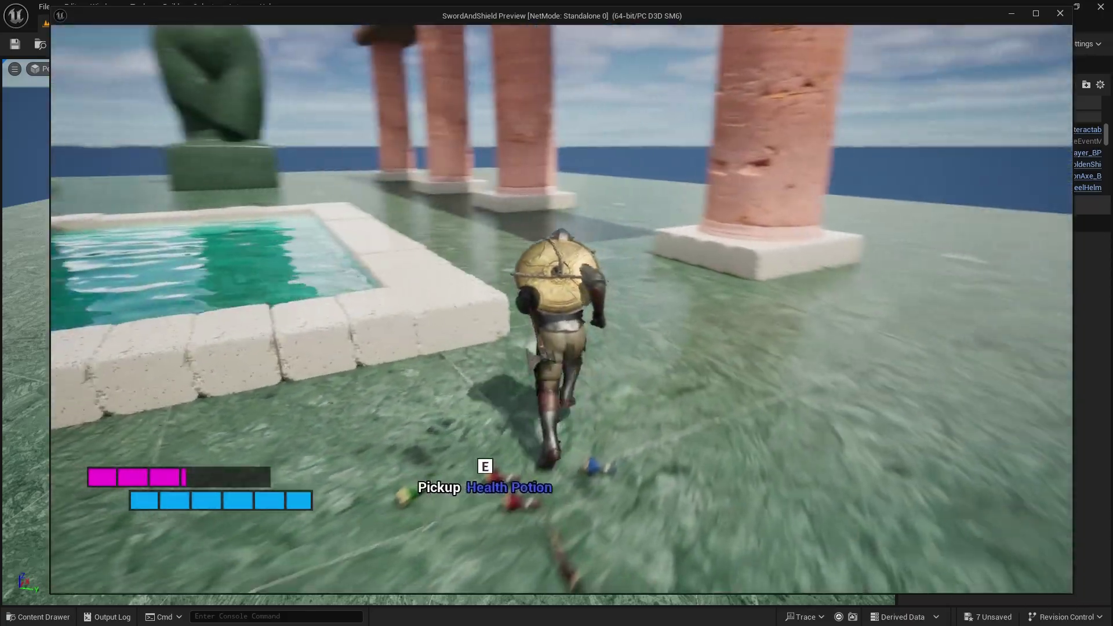
pyautogui.press('w')
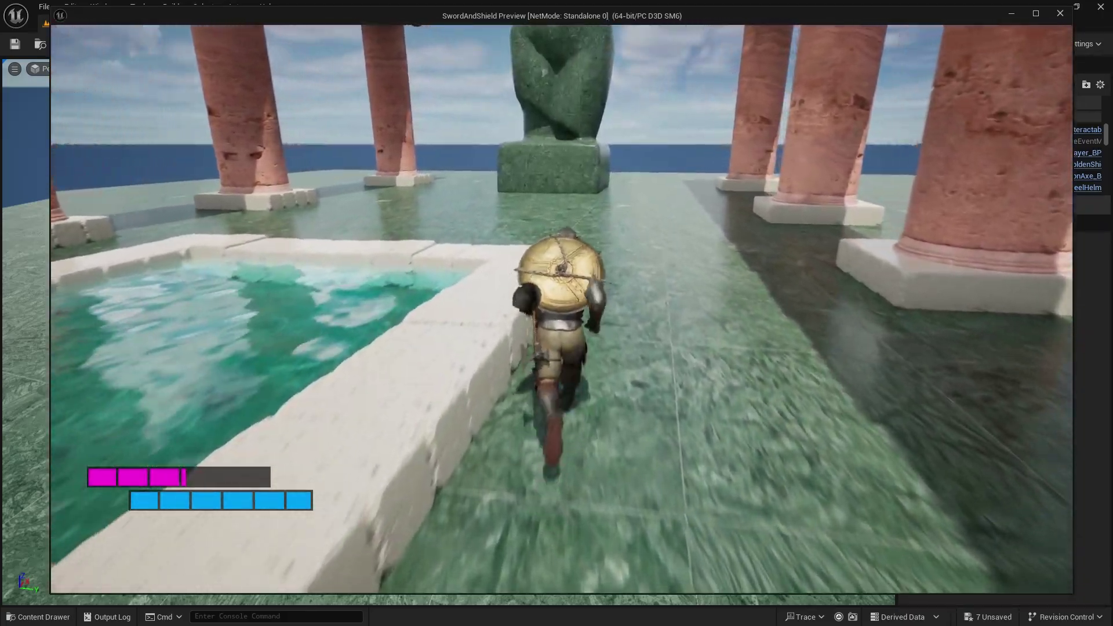